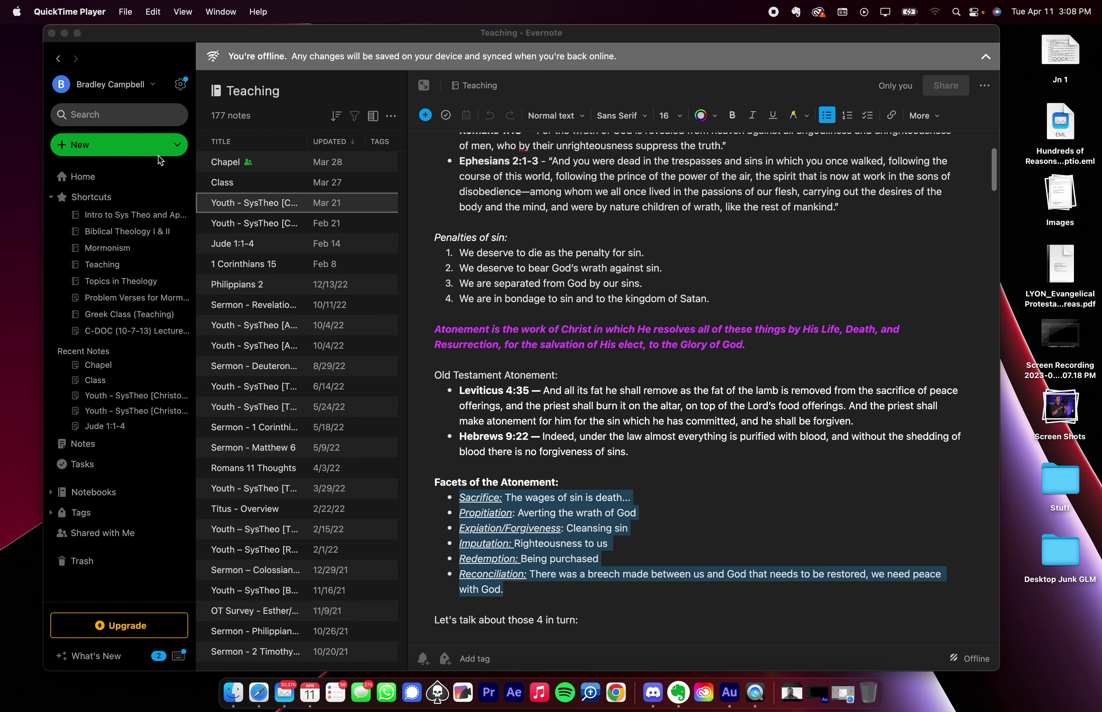
# - Close the Evernote window, move the WhatsApp accessibility prompt aside, and launch Premiere Pro from the Dock
pyautogui.click(51, 33)
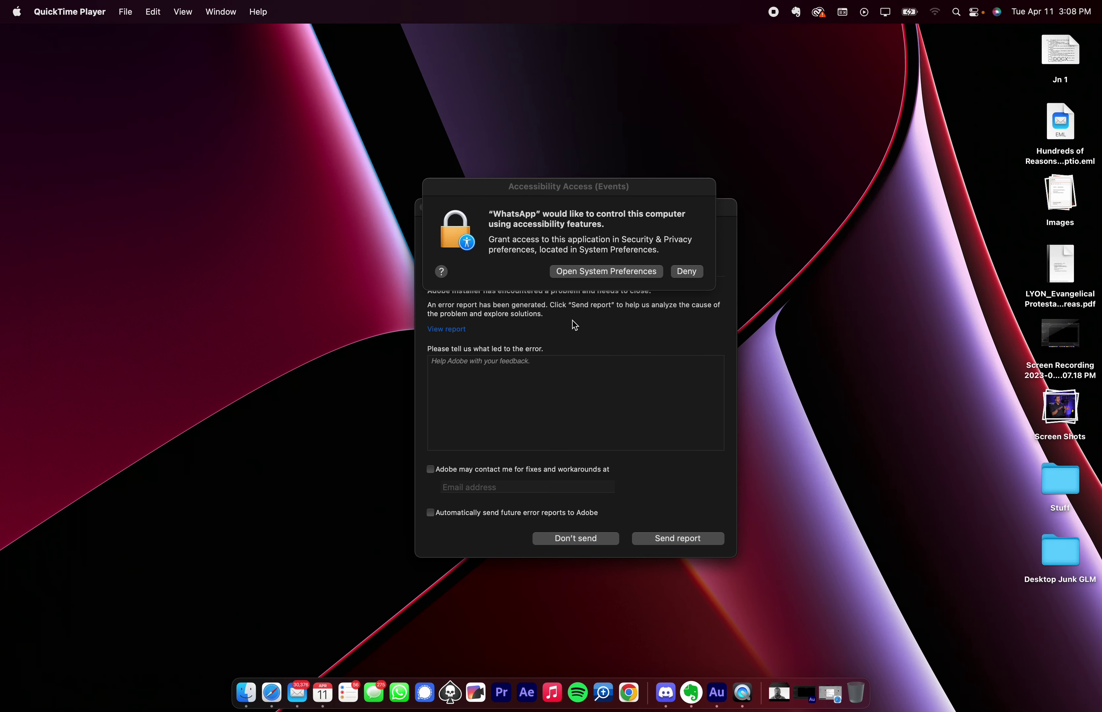
pyautogui.moveTo(499, 203); pyautogui.dragTo(680, 381)
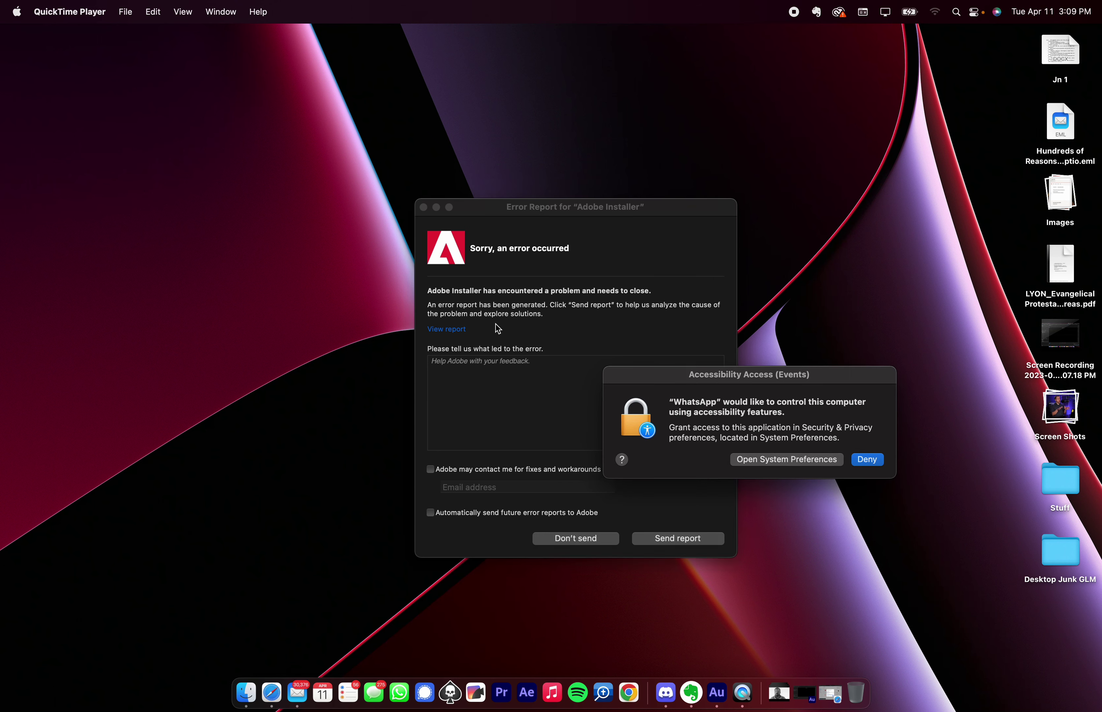
pyautogui.click(509, 690)
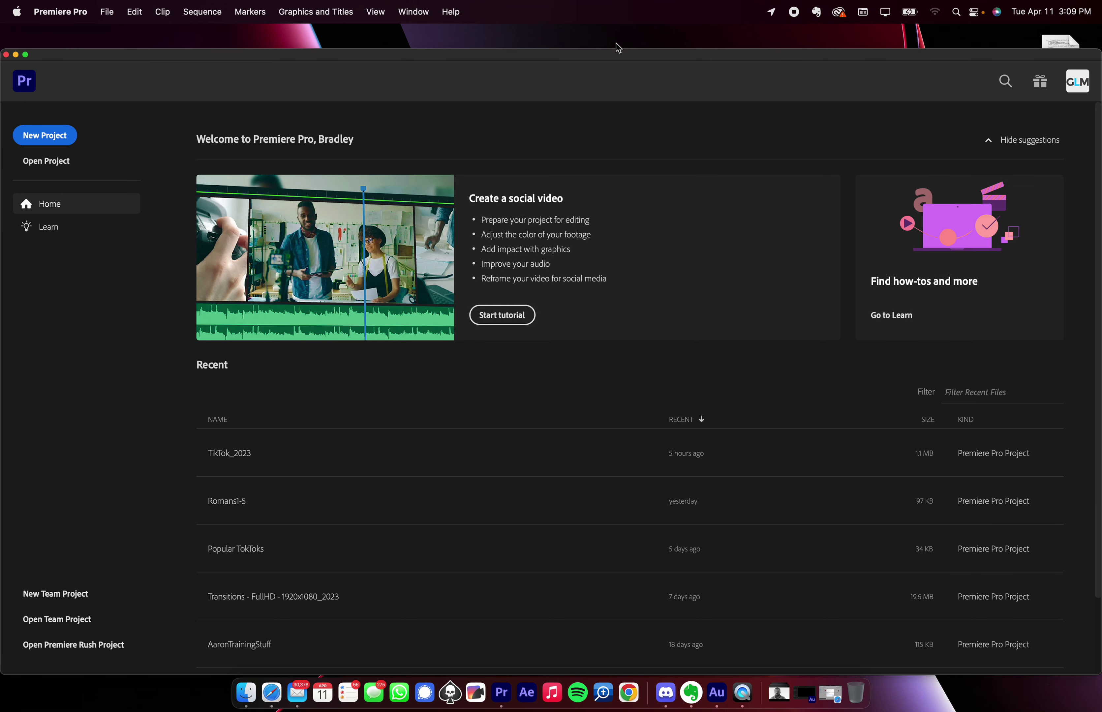
pyautogui.moveTo(603, 56); pyautogui.dragTo(604, 35)
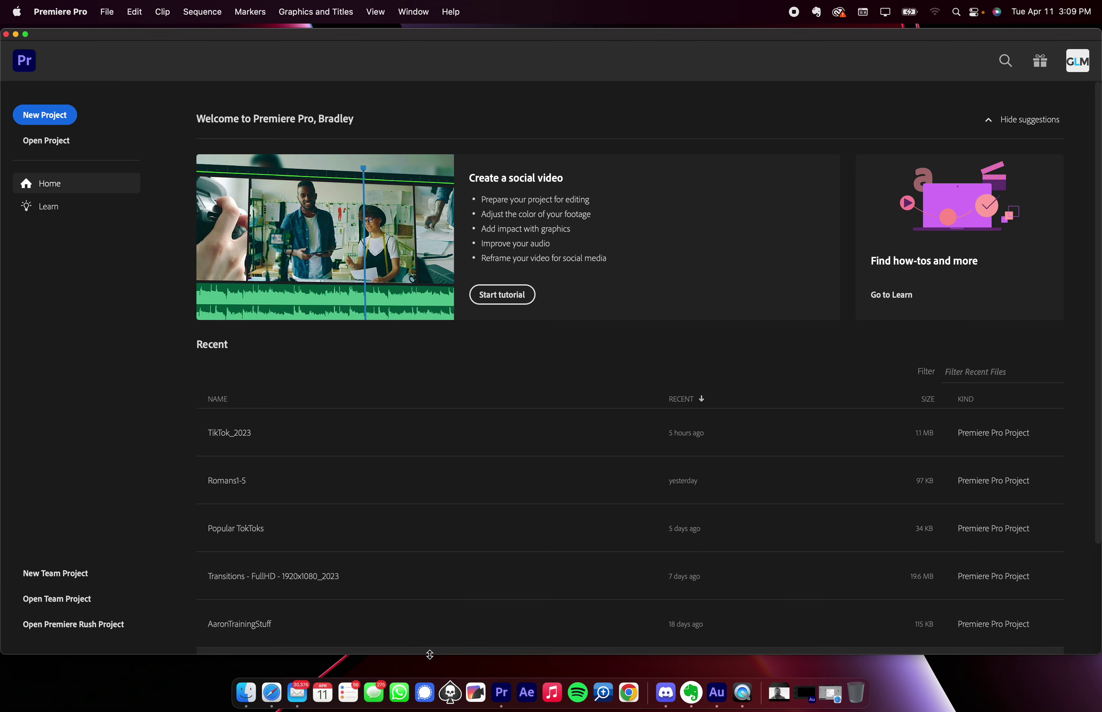
pyautogui.scroll(-3, 352, 513)
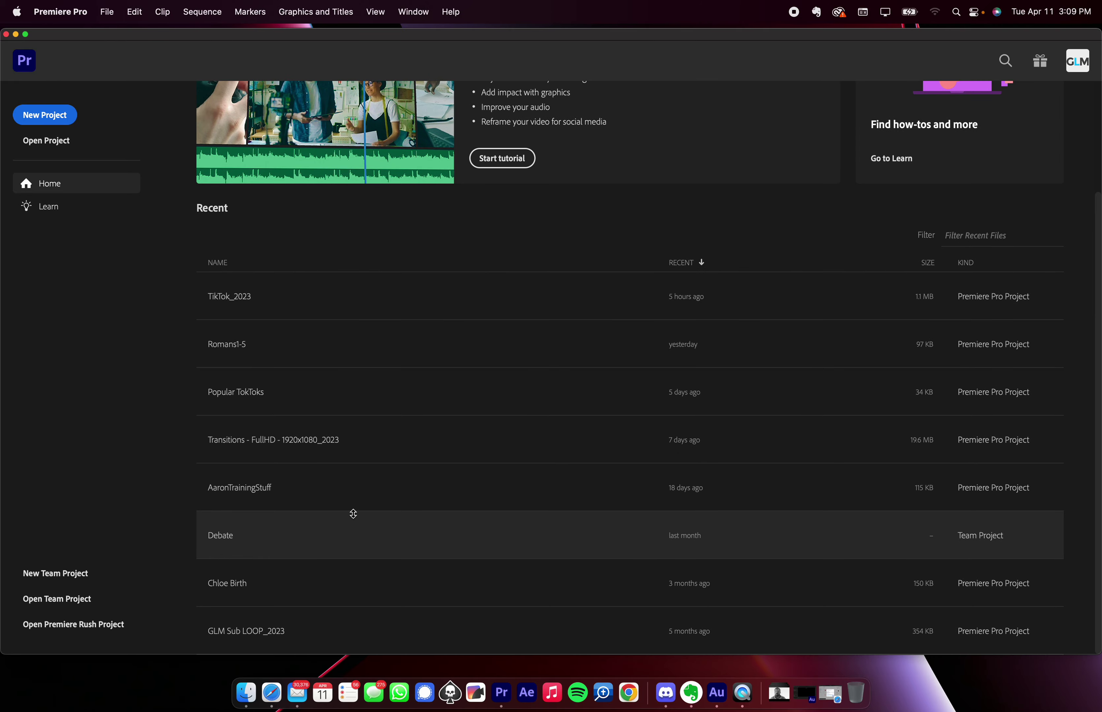
pyautogui.scroll(3, 315, 356)
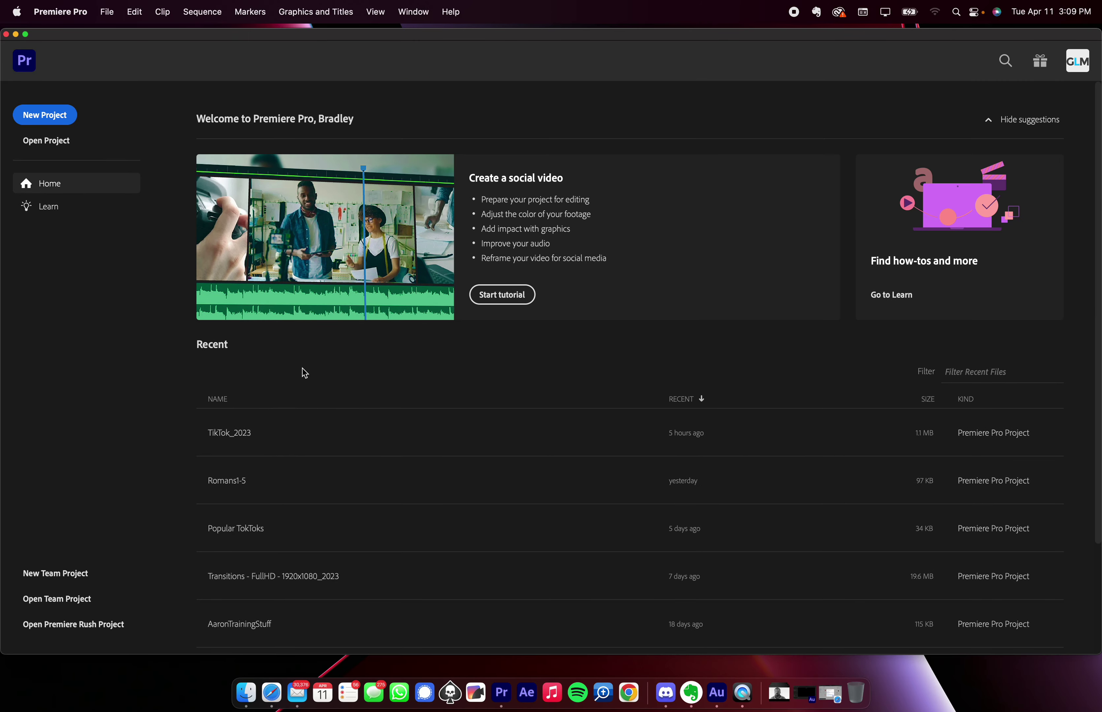
# - Start a new project named Tutorial1 saved in the Documents/GLM folder
pyautogui.click(51, 115)
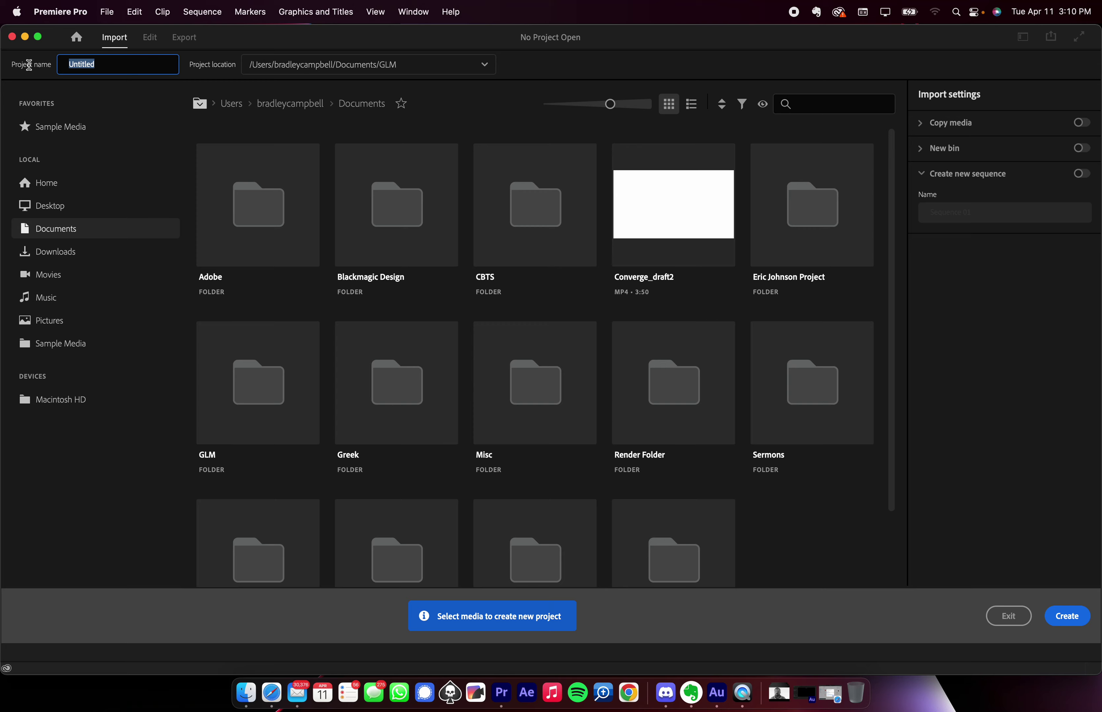
pyautogui.write('Tutorial1')
pyautogui.click(310, 69)
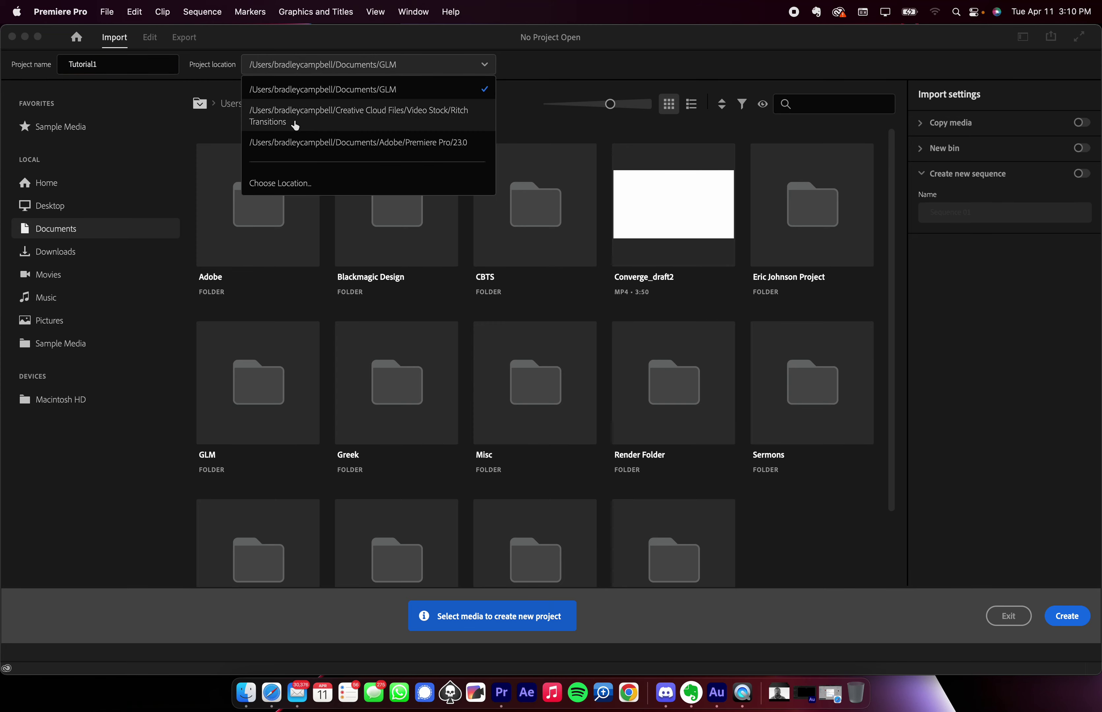
pyautogui.click(300, 185)
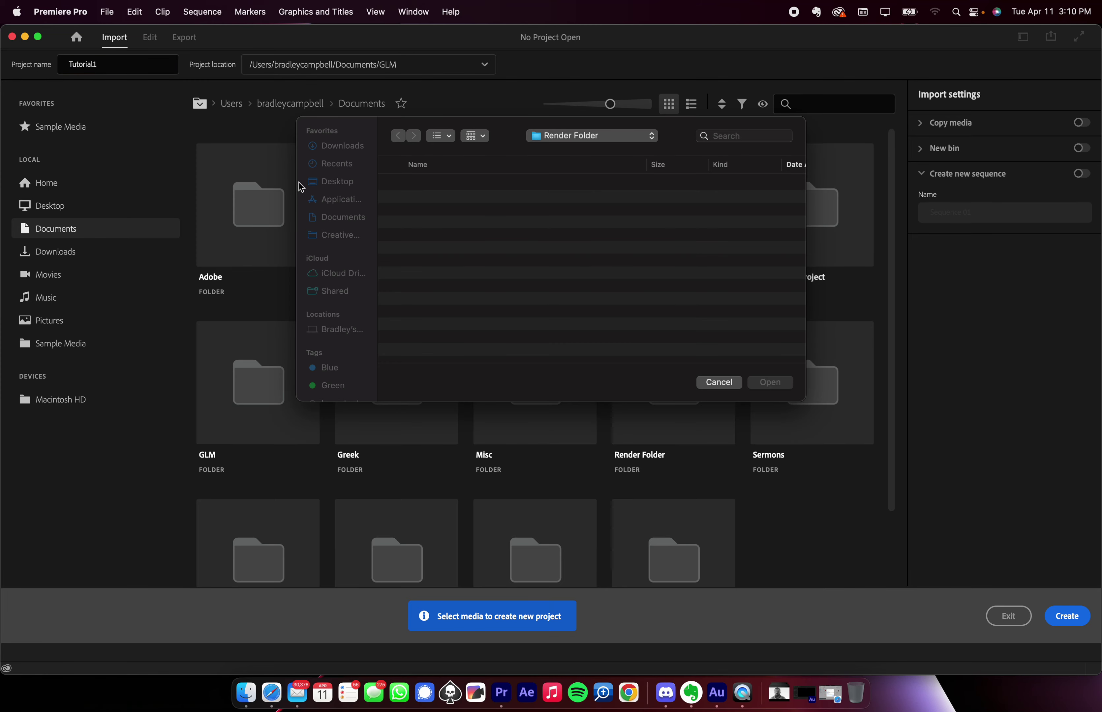
pyautogui.click(352, 221)
pyautogui.doubleClick(426, 338)
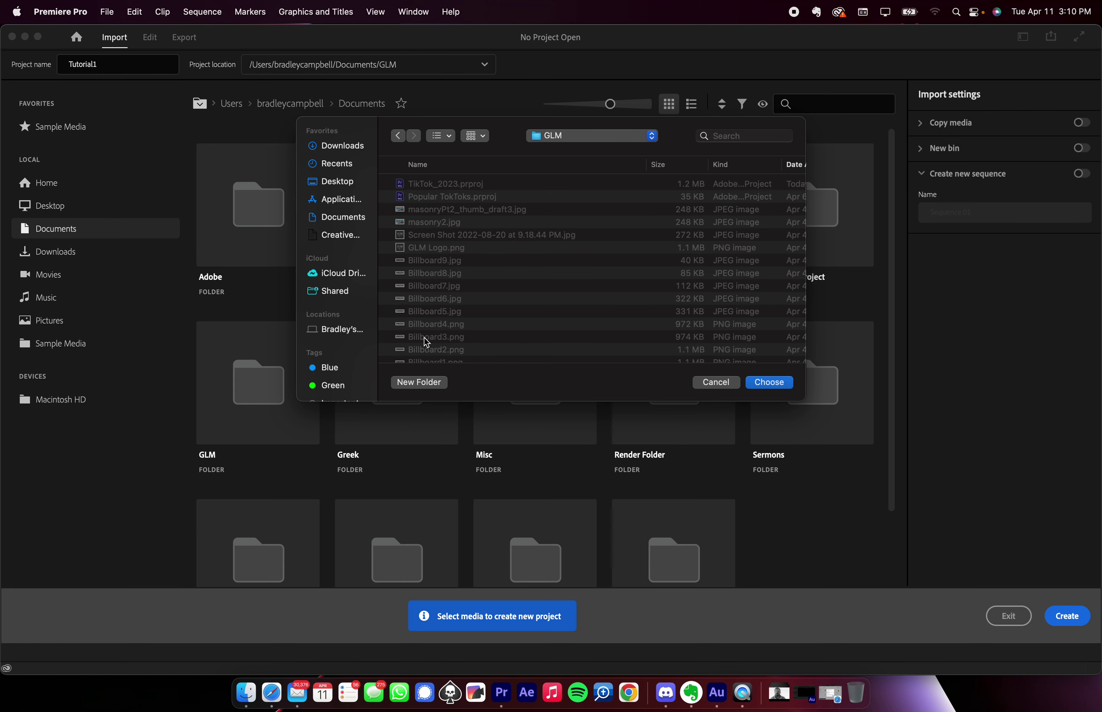
pyautogui.click(788, 386)
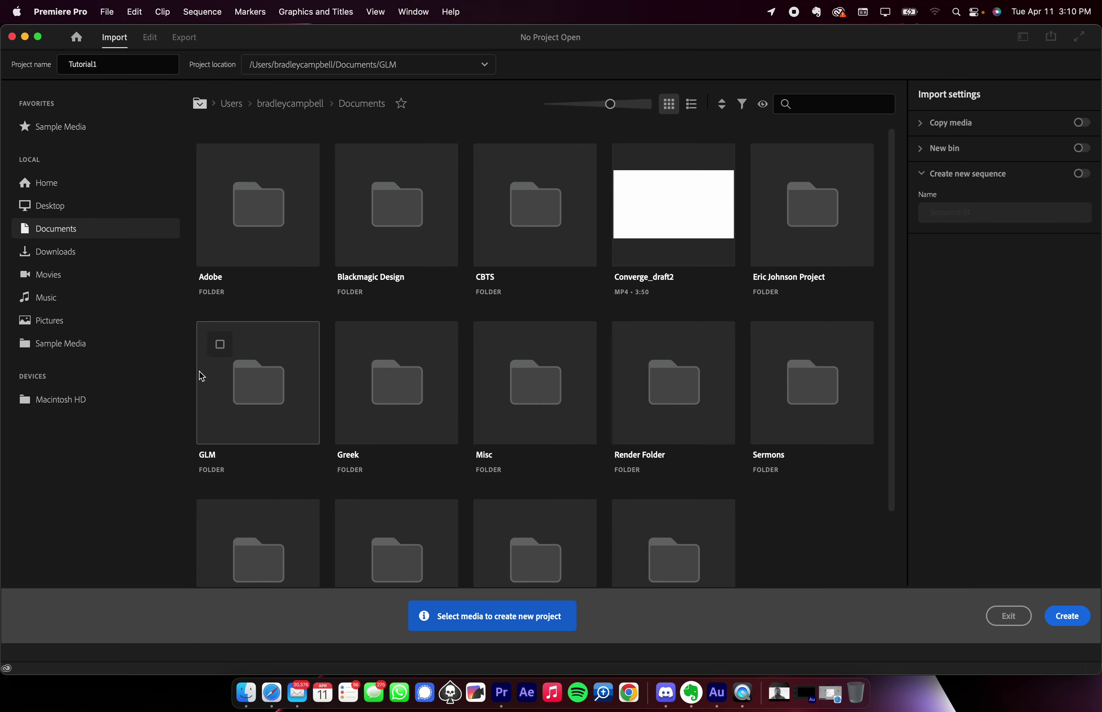
# - Select the arrow icon image on the Desktop for import and create the project
pyautogui.scroll(-3, 477, 388)
pyautogui.scroll(3, 656, 423)
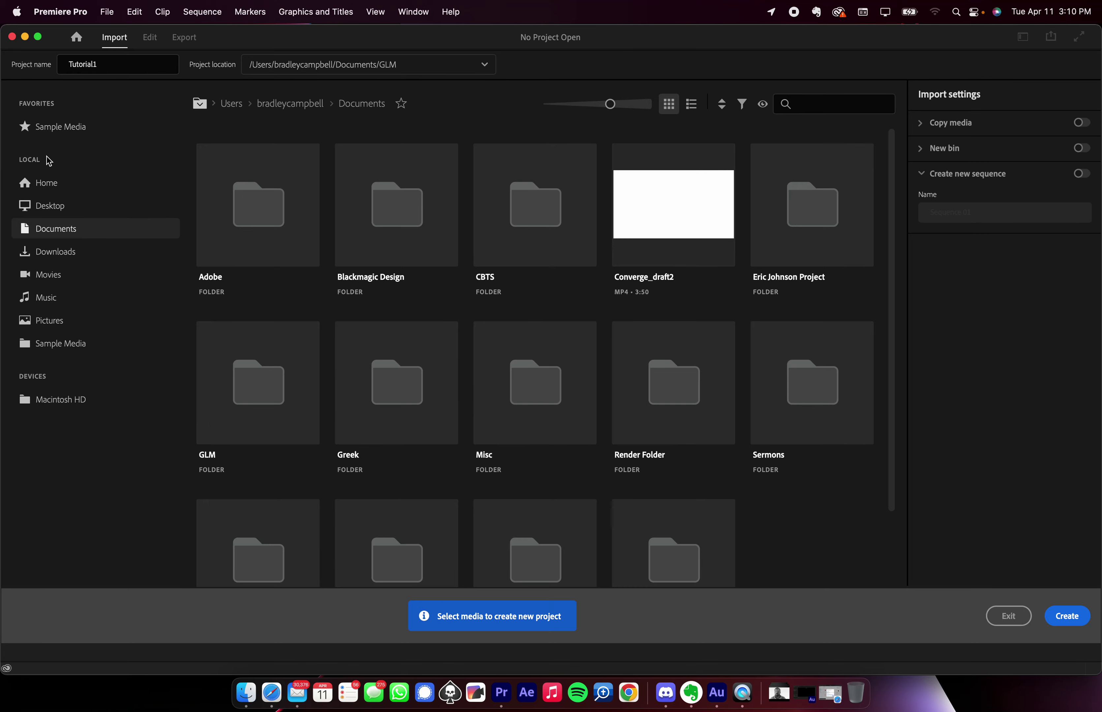
pyautogui.click(41, 183)
pyautogui.click(46, 207)
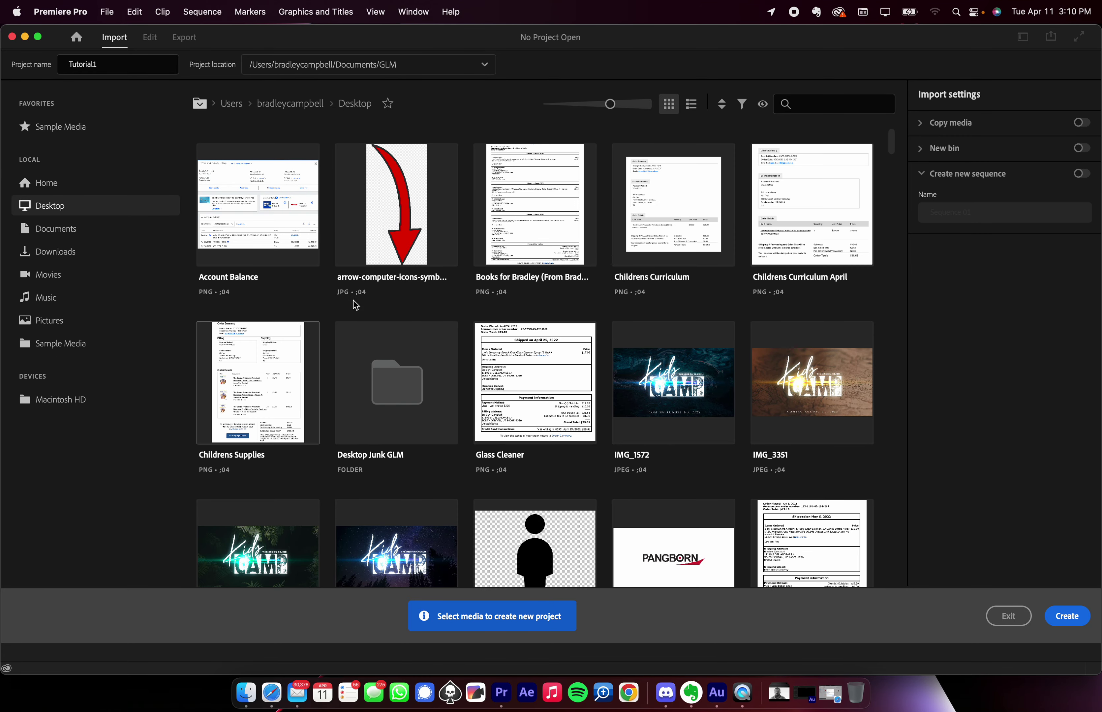
pyautogui.click(373, 287)
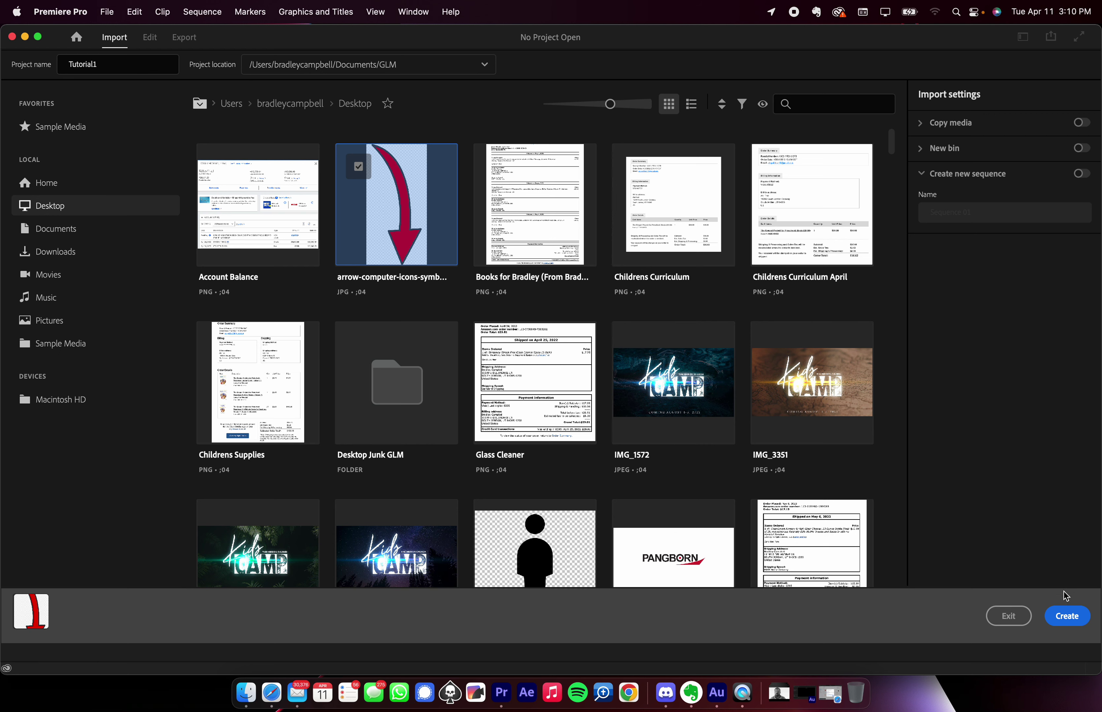
pyautogui.click(1068, 616)
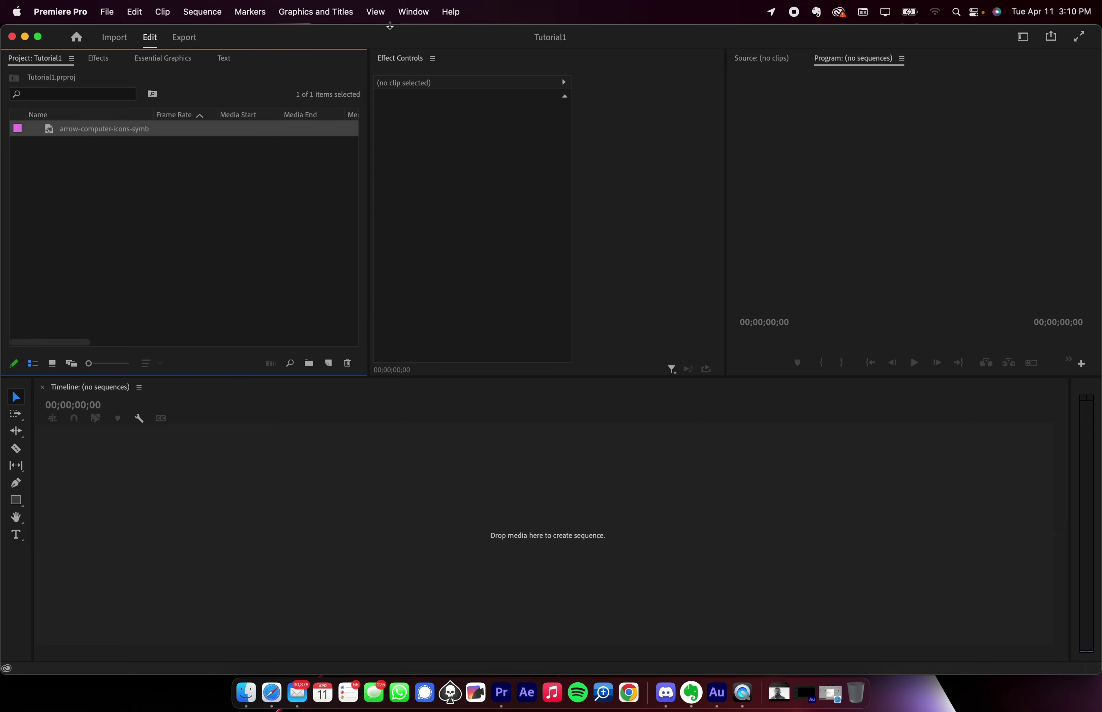
pyautogui.click(415, 6)
pyautogui.click(415, 5)
pyautogui.click(1023, 37)
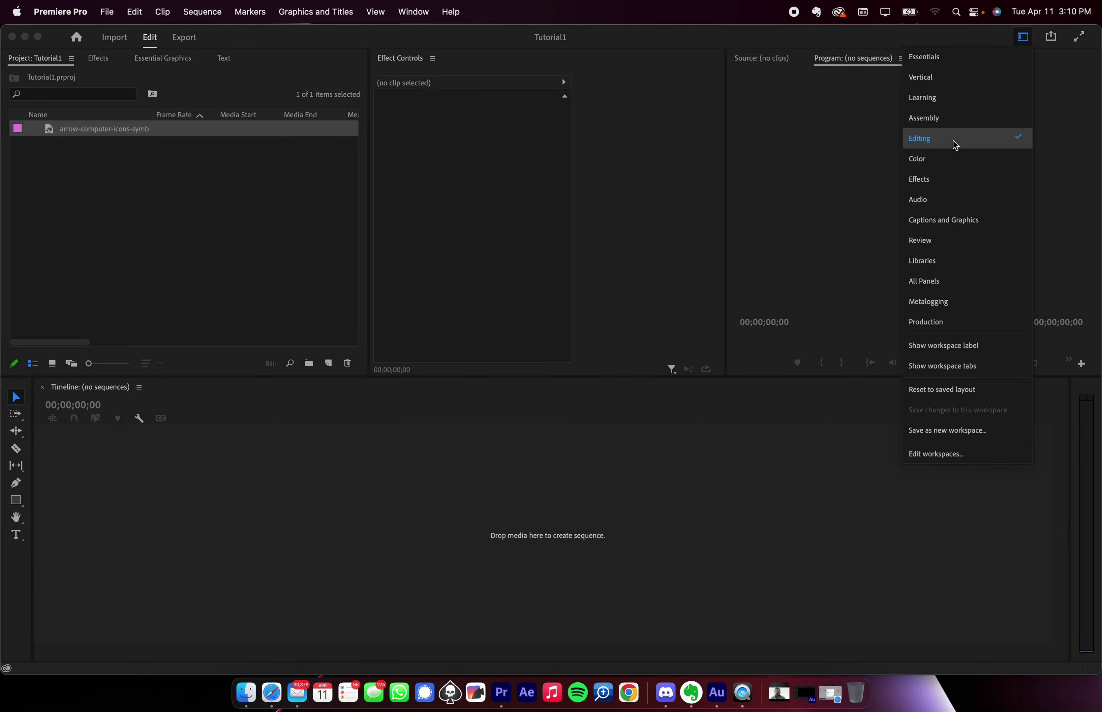
pyautogui.click(1023, 41)
pyautogui.click(1023, 38)
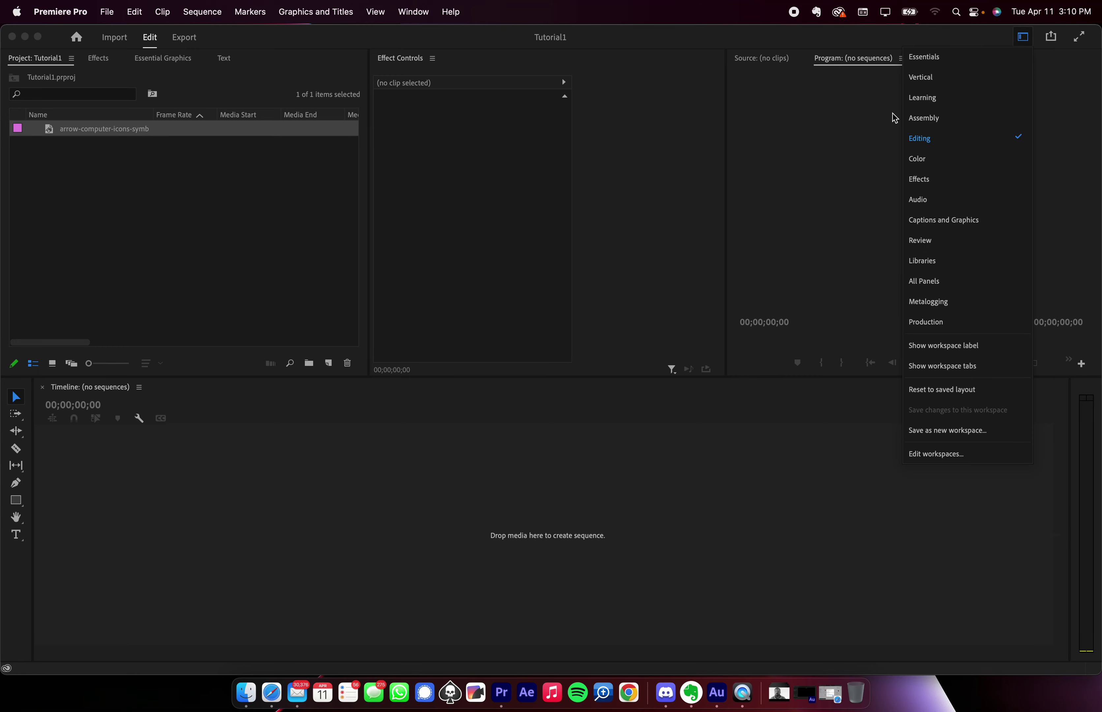
pyautogui.click(939, 99)
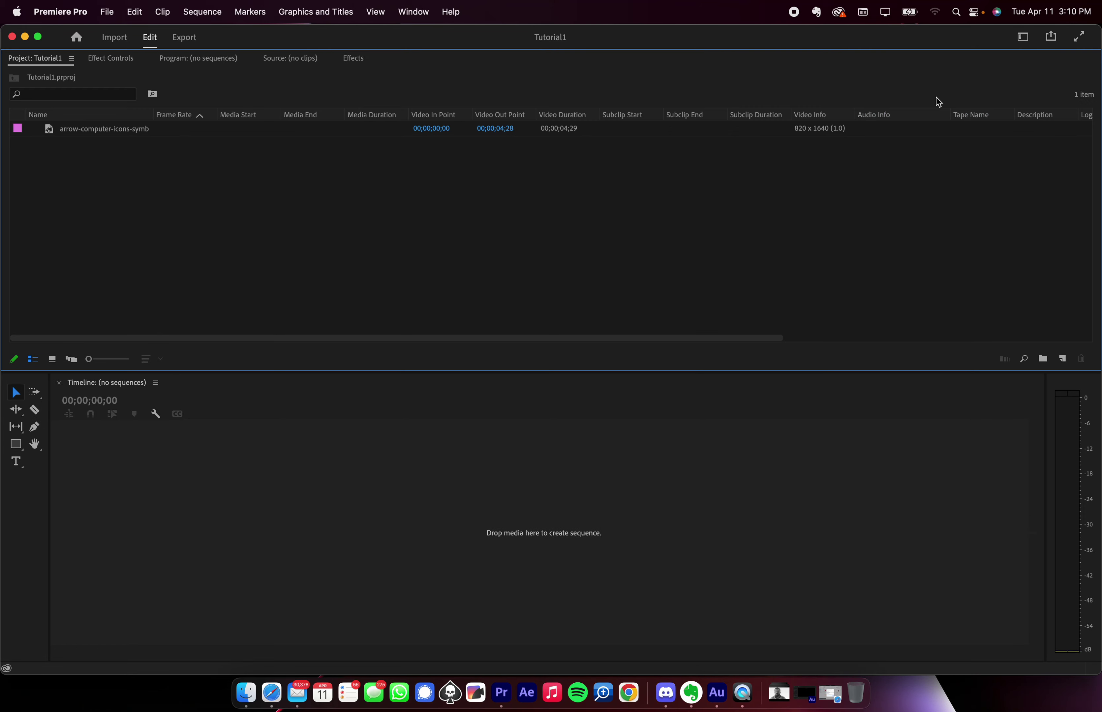
pyautogui.click(1031, 39)
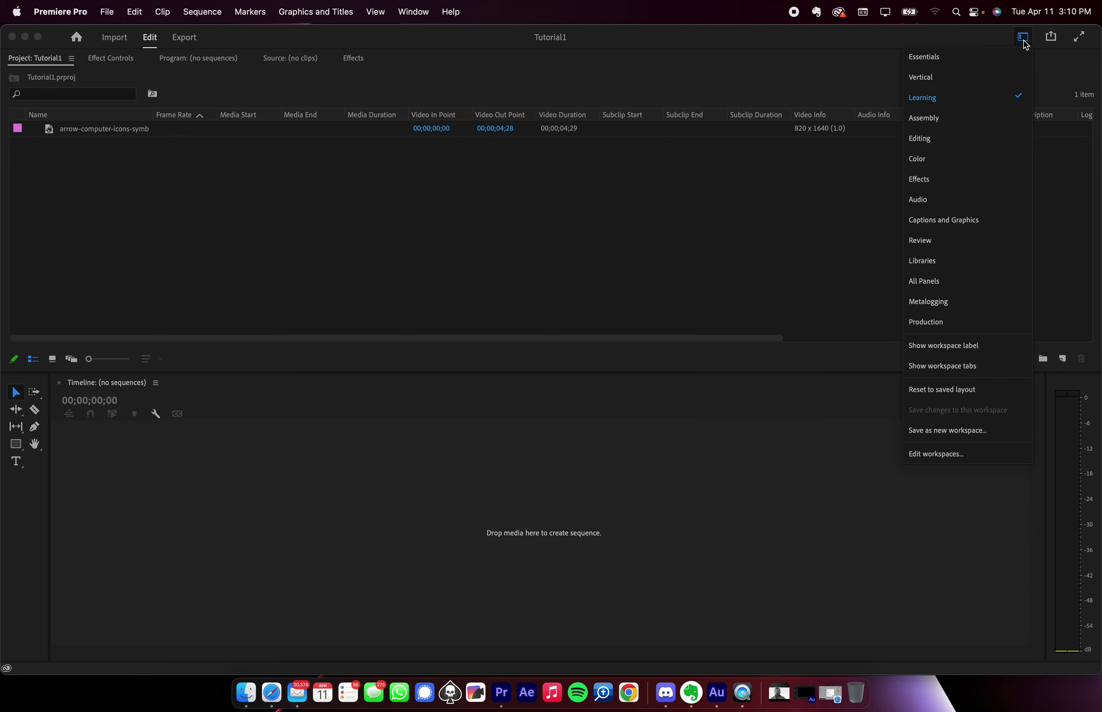
pyautogui.click(939, 118)
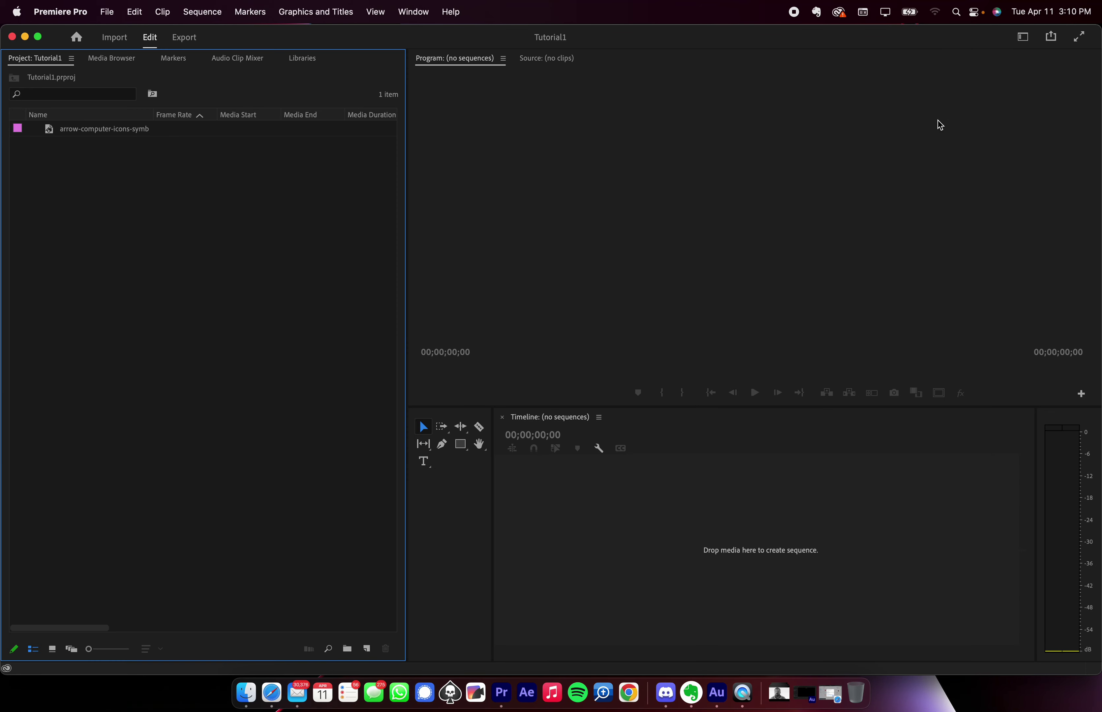
pyautogui.click(1023, 37)
pyautogui.click(944, 142)
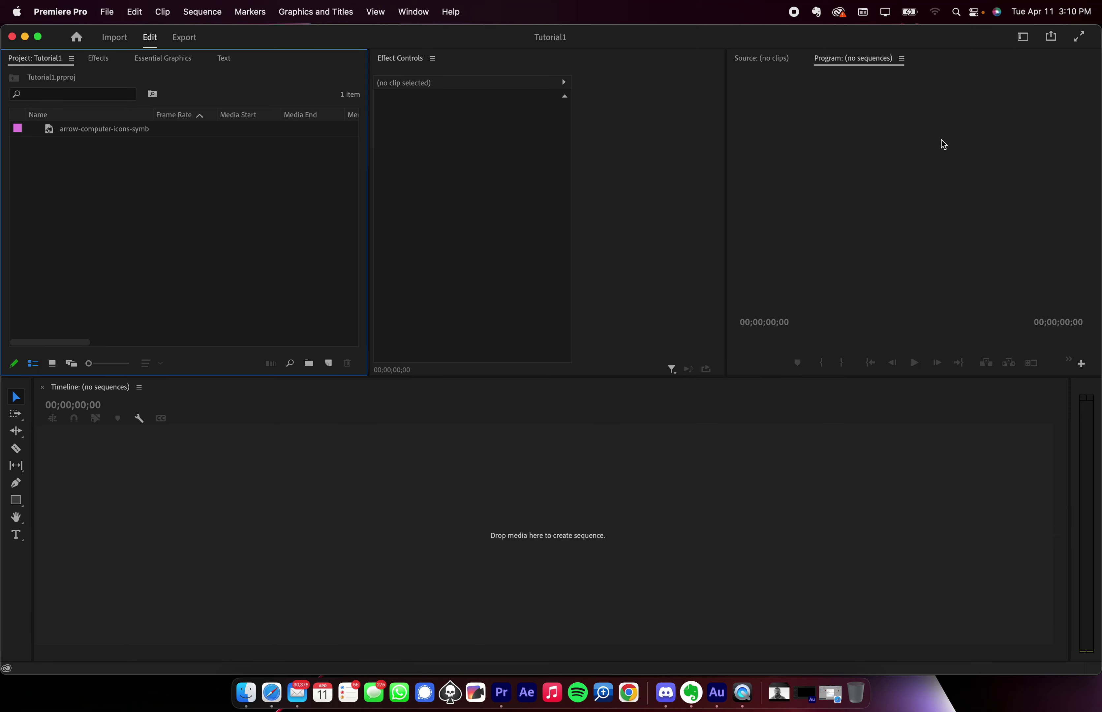
pyautogui.click(1022, 37)
pyautogui.click(1024, 37)
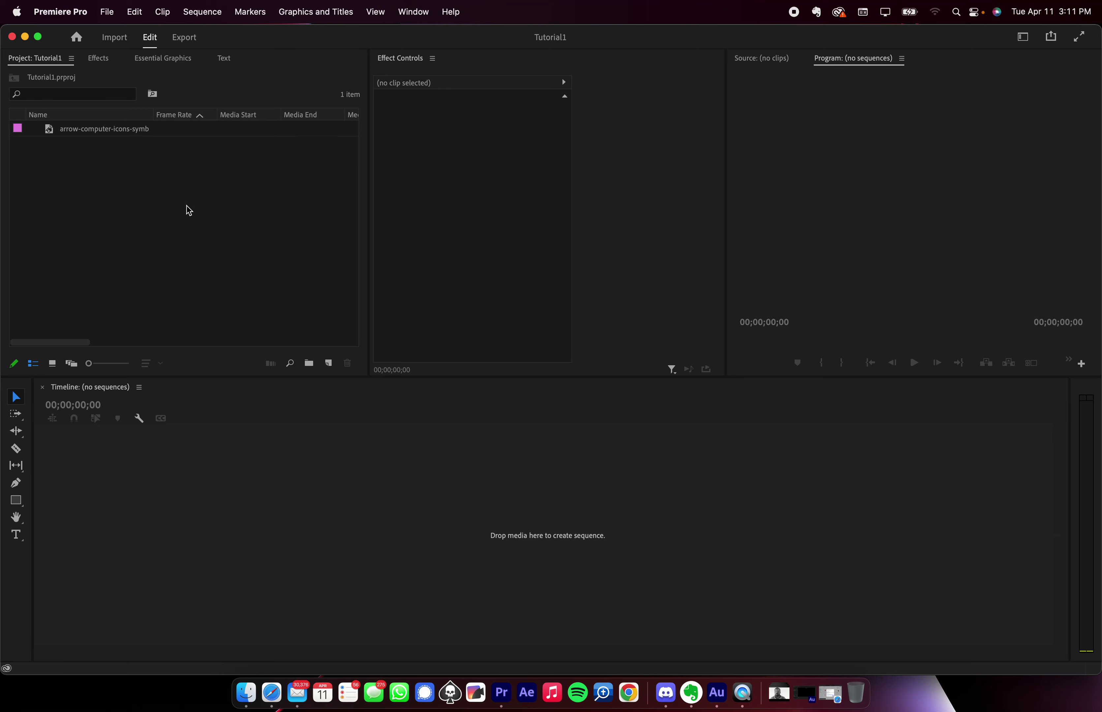
# - Import the 'Does God Have a Body' video from the Downloads folder into the project
pyautogui.click(155, 204)
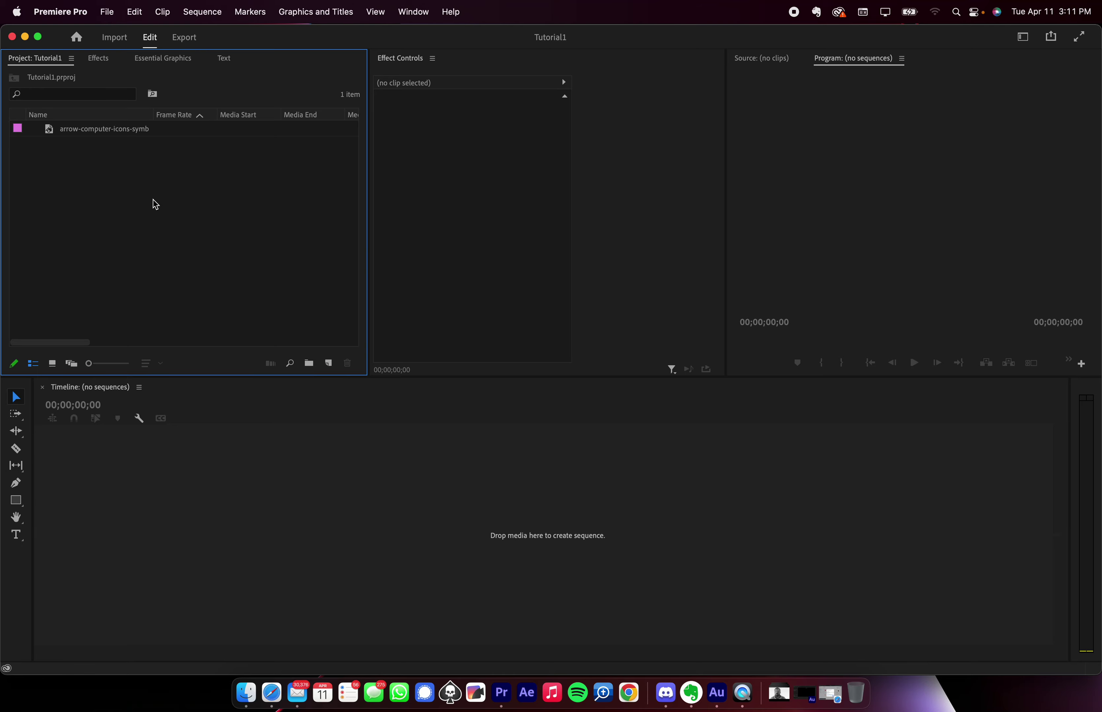
pyautogui.doubleClick(92, 222)
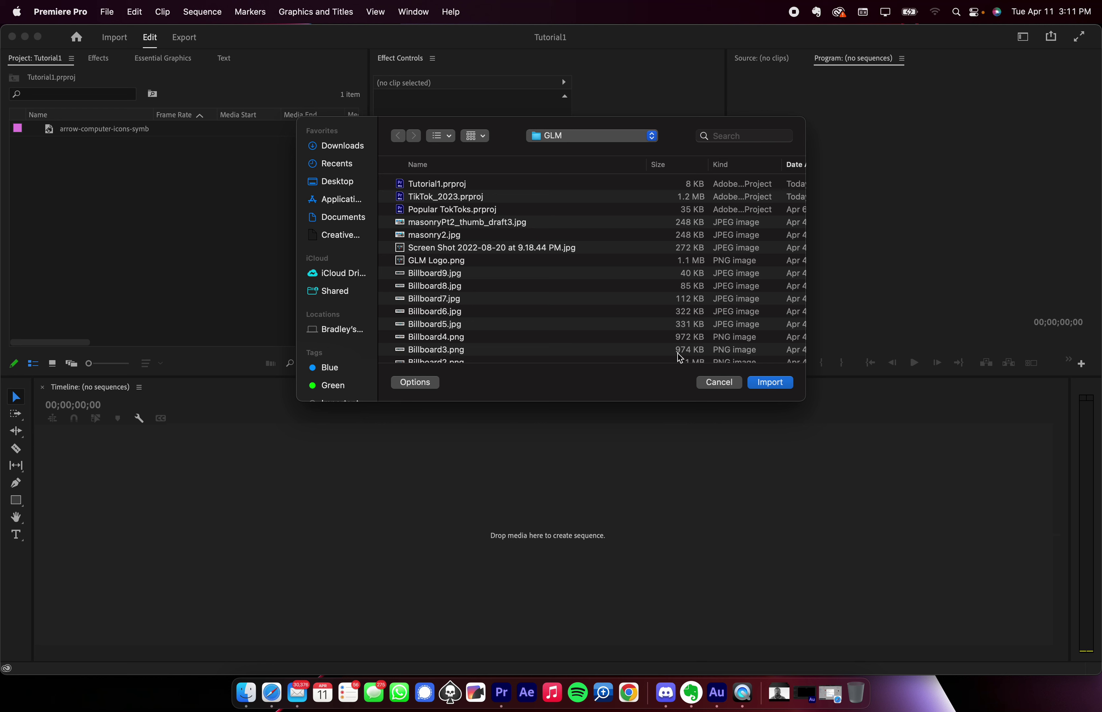
pyautogui.click(348, 145)
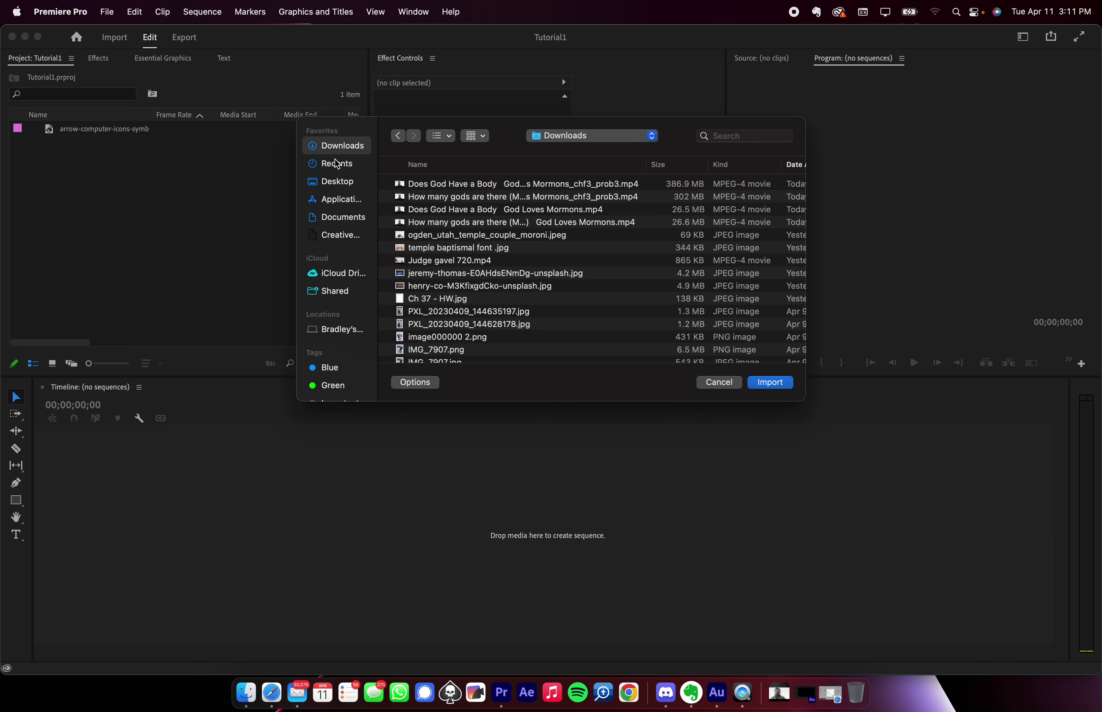
pyautogui.click(447, 186)
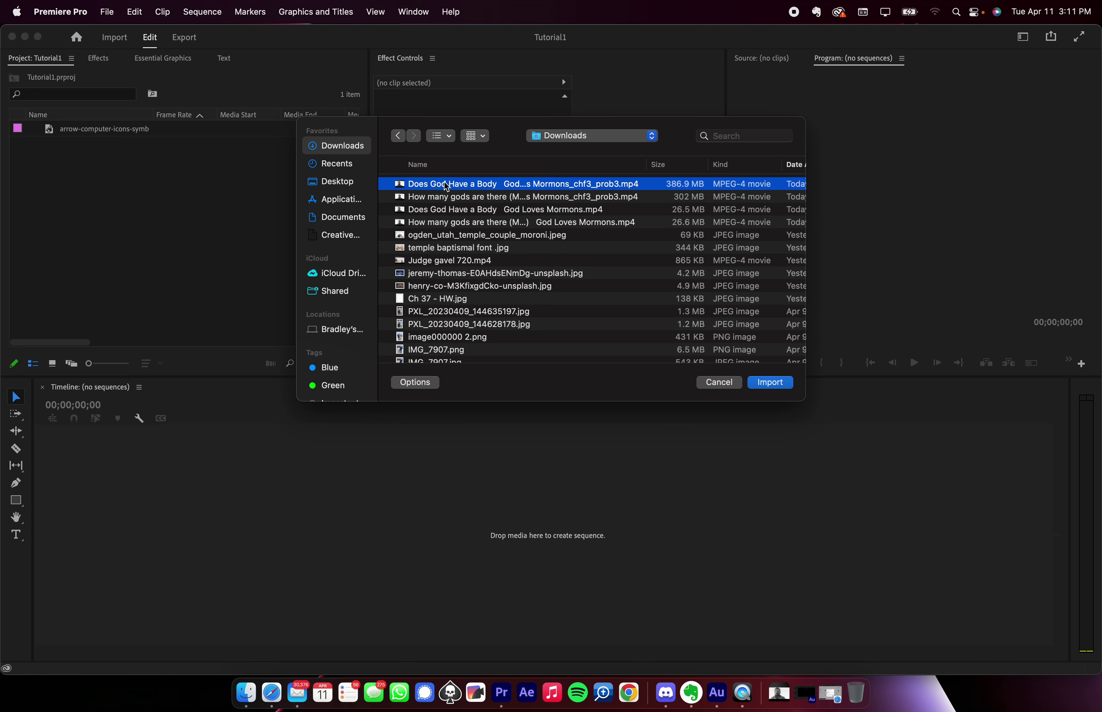
pyautogui.doubleClick(446, 185)
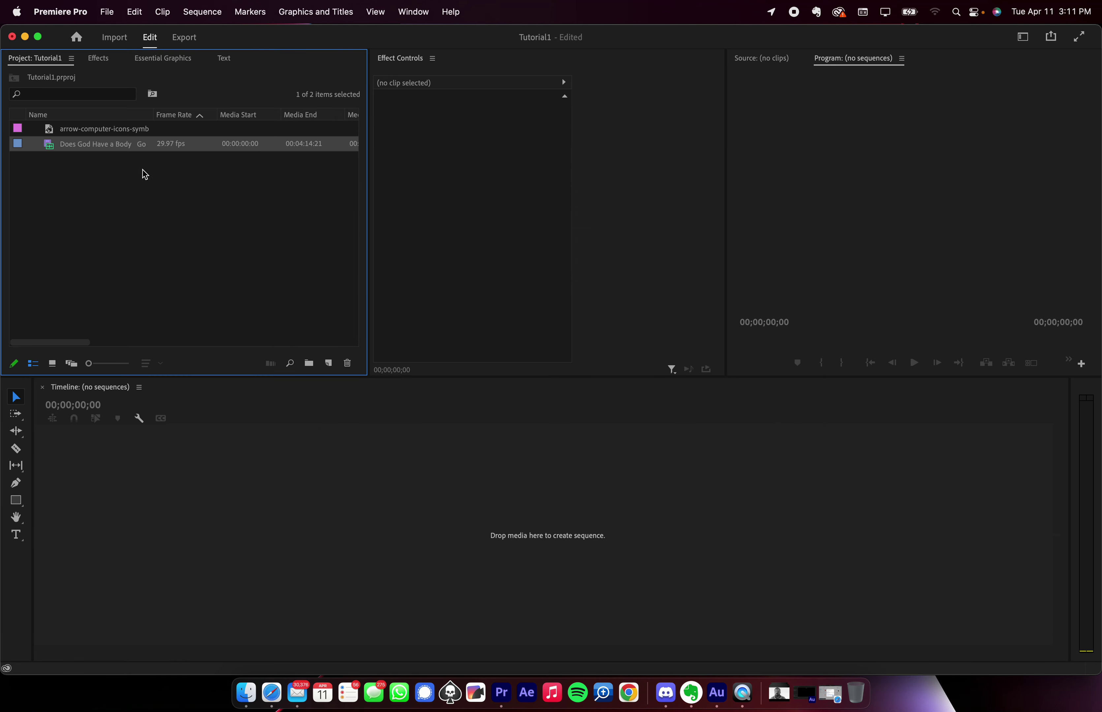
# - Reopen the import dialog from the File menu and cancel it
pyautogui.click(156, 157)
pyautogui.click(103, 4)
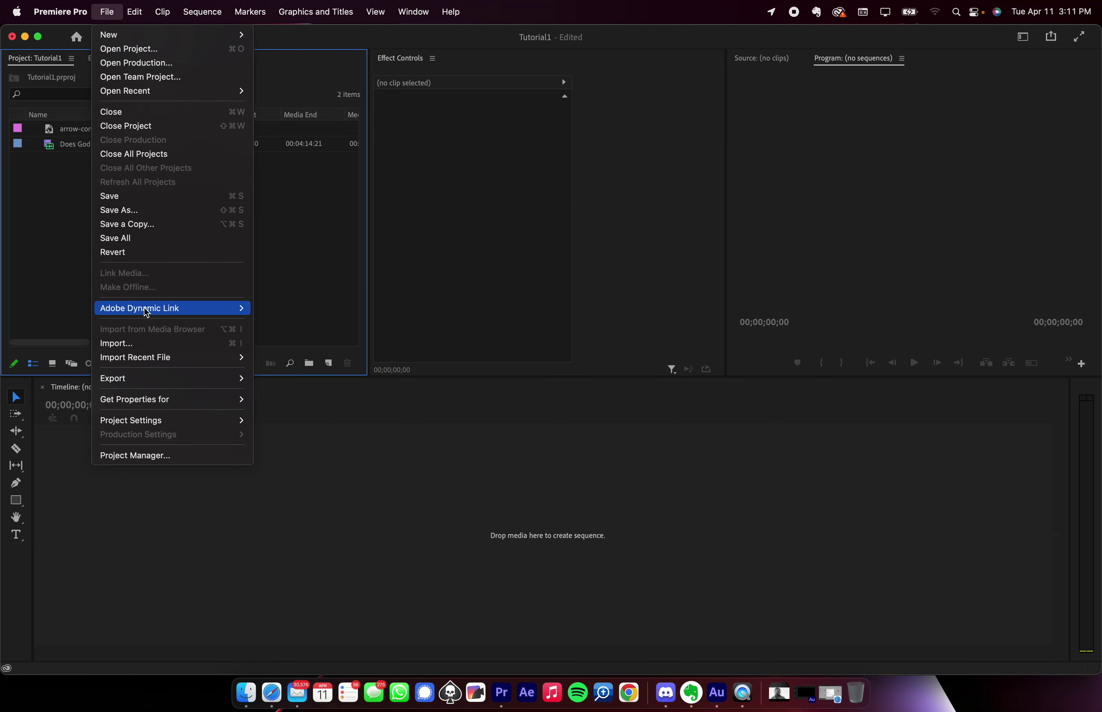
pyautogui.click(216, 344)
pyautogui.click(714, 385)
# - Browse the Import view without importing, return to Edit, and cancel the import dialog
pyautogui.click(115, 38)
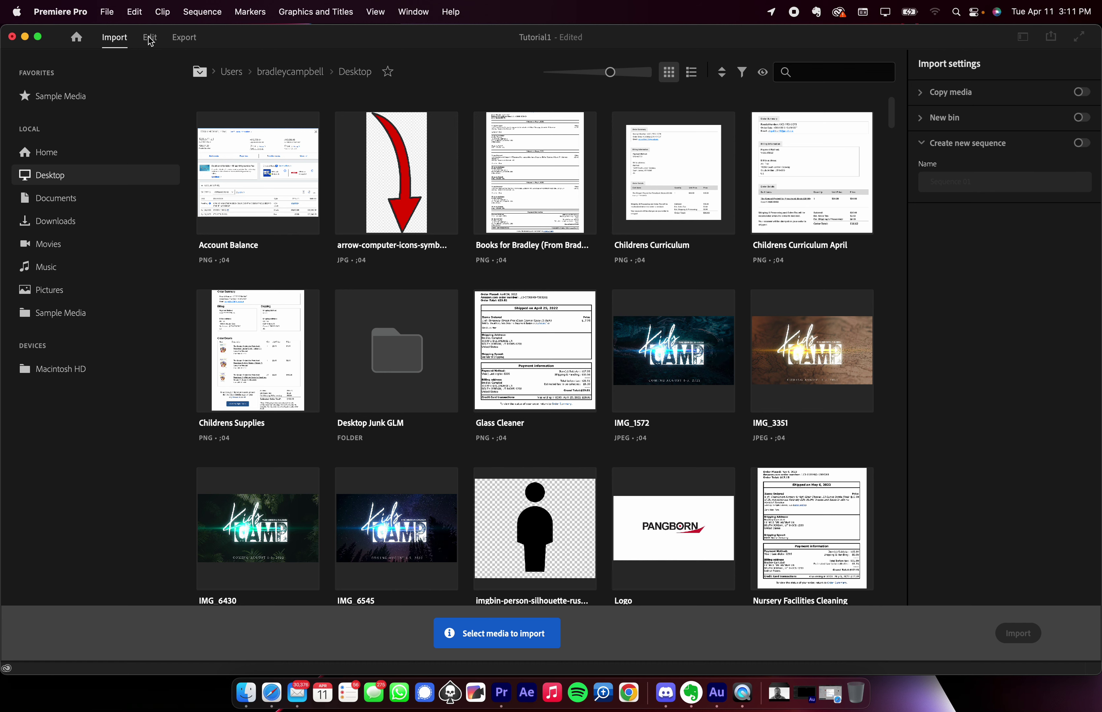
pyautogui.click(537, 525)
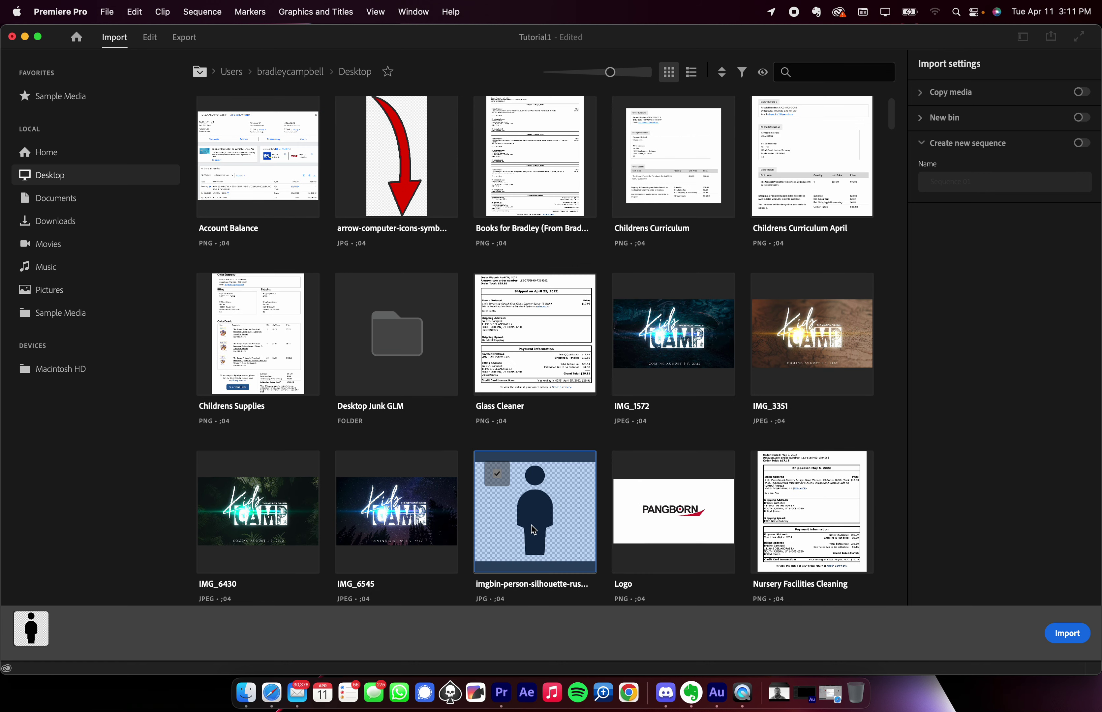
pyautogui.click(538, 523)
pyautogui.click(150, 38)
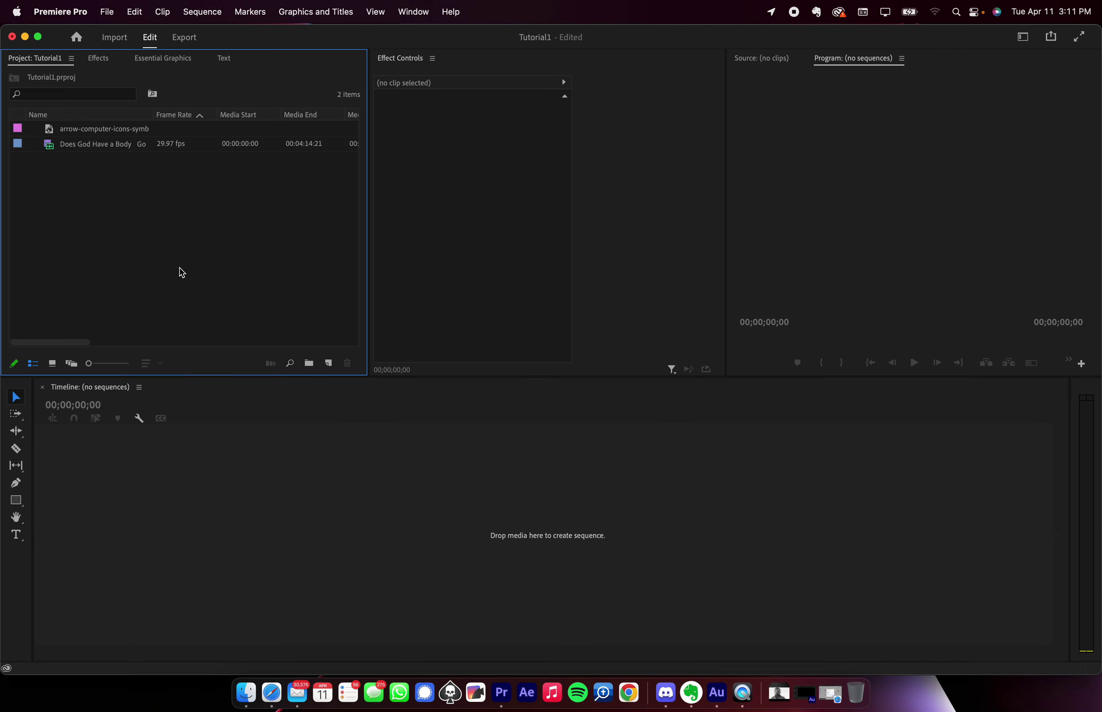
pyautogui.doubleClick(70, 262)
pyautogui.click(719, 382)
pyautogui.click(97, 59)
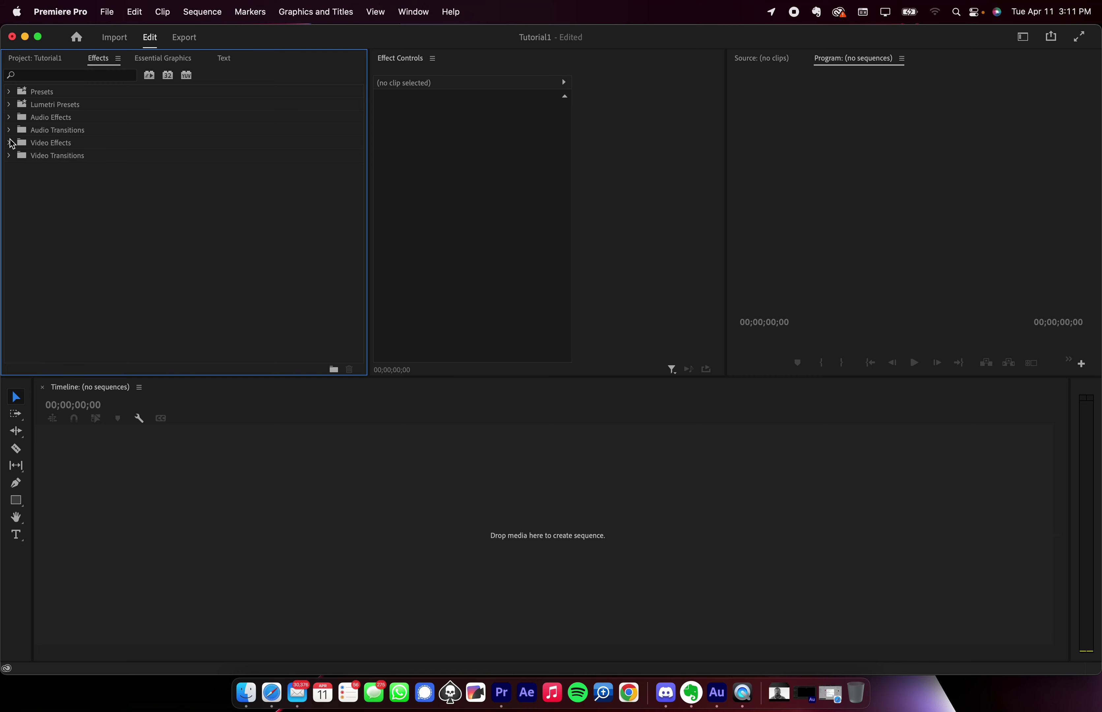
pyautogui.click(11, 143)
pyautogui.click(17, 169)
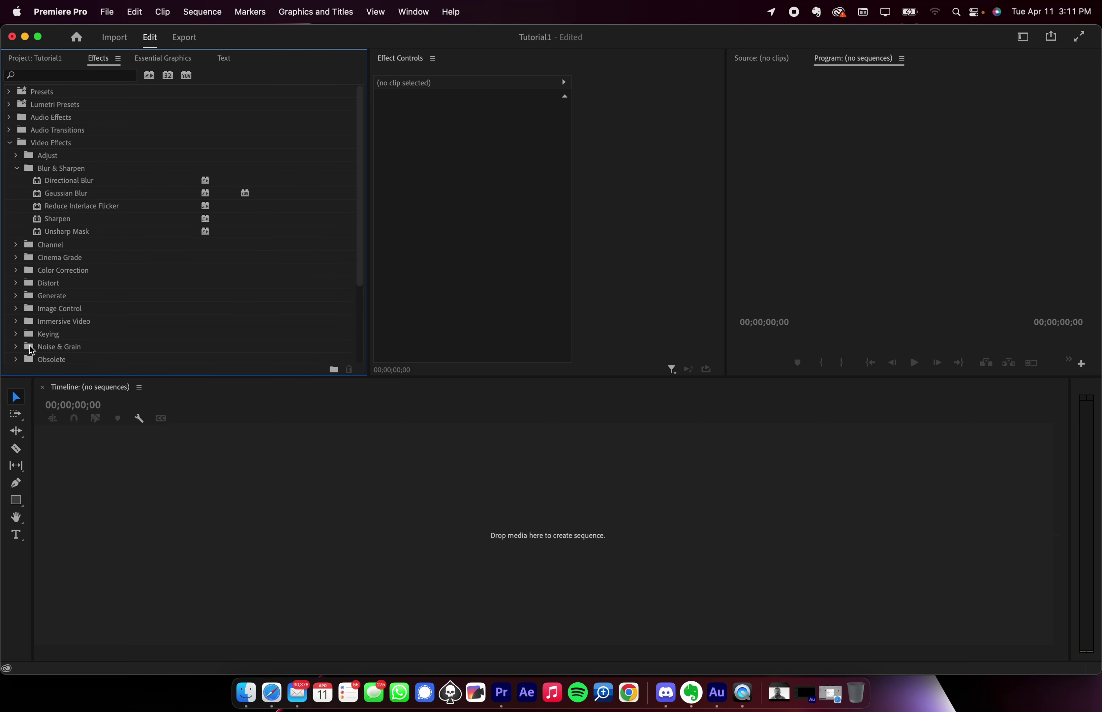
pyautogui.click(17, 335)
pyautogui.click(17, 334)
pyautogui.click(162, 64)
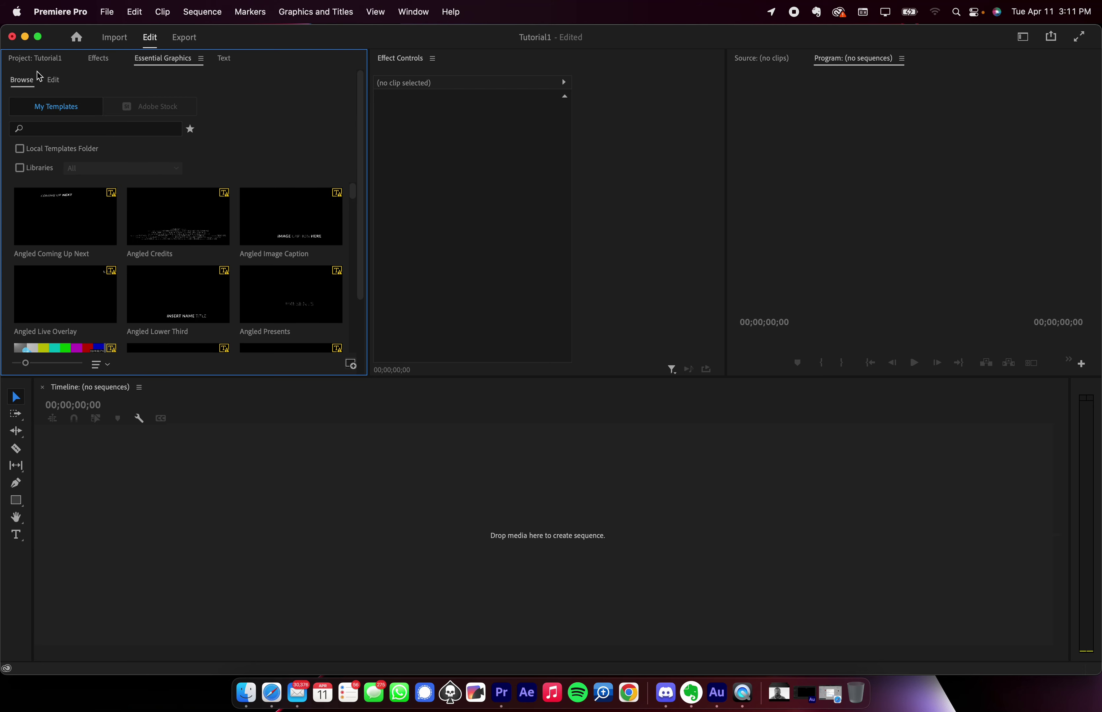
pyautogui.click(53, 80)
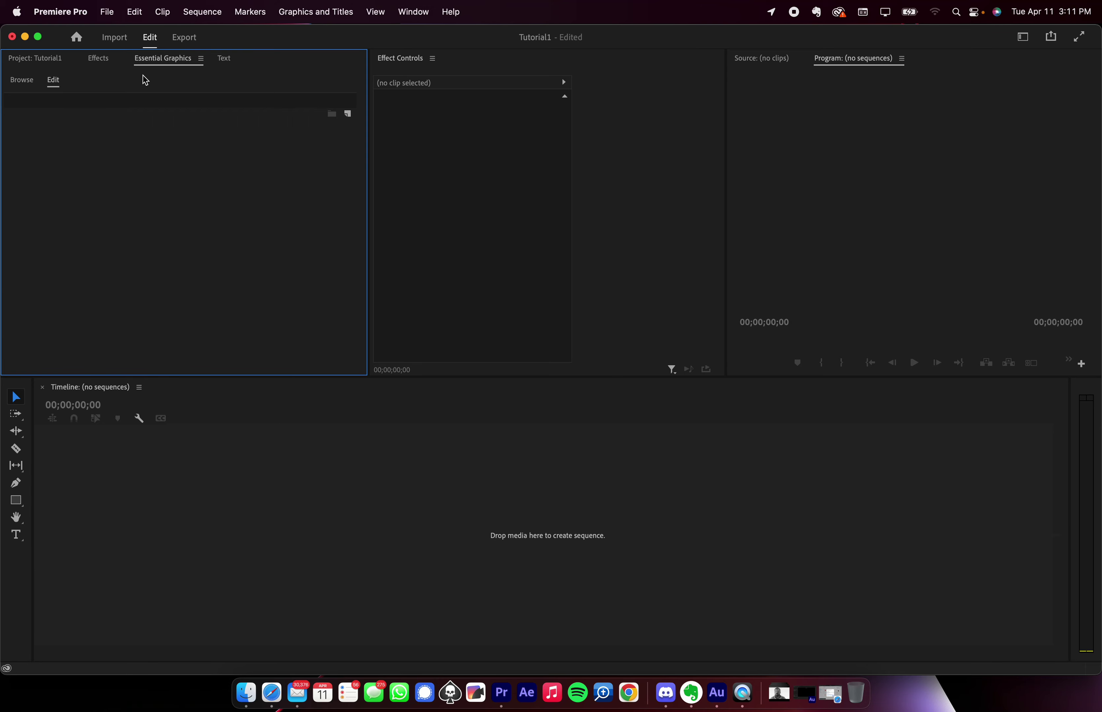
pyautogui.click(226, 57)
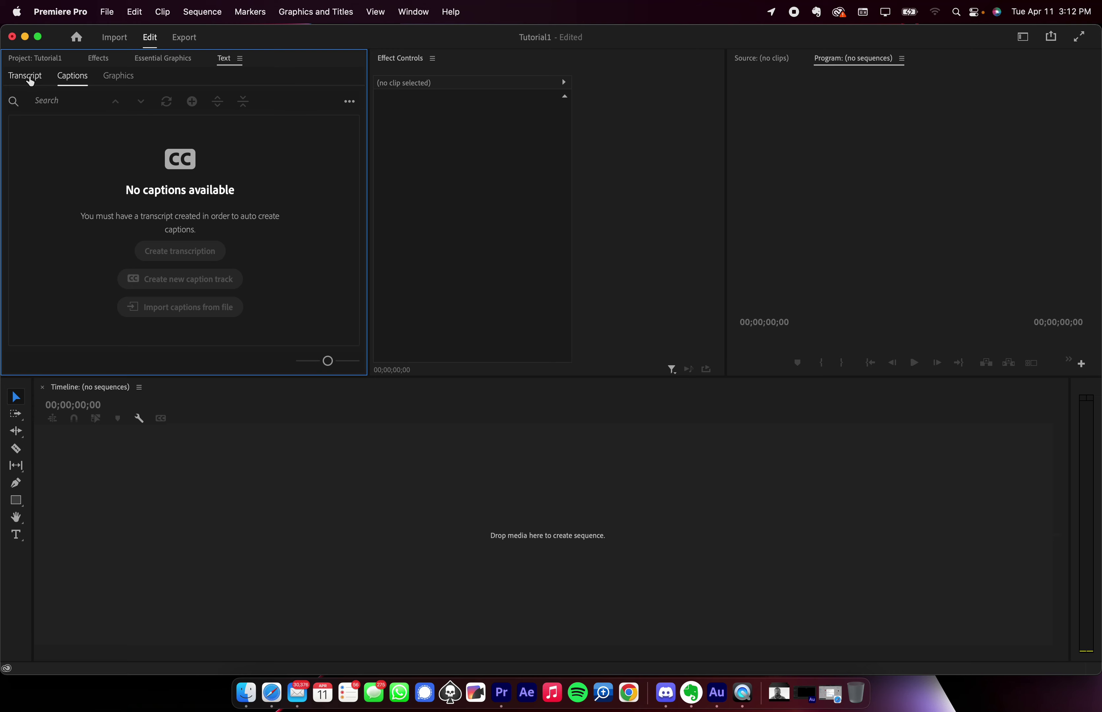
pyautogui.click(31, 58)
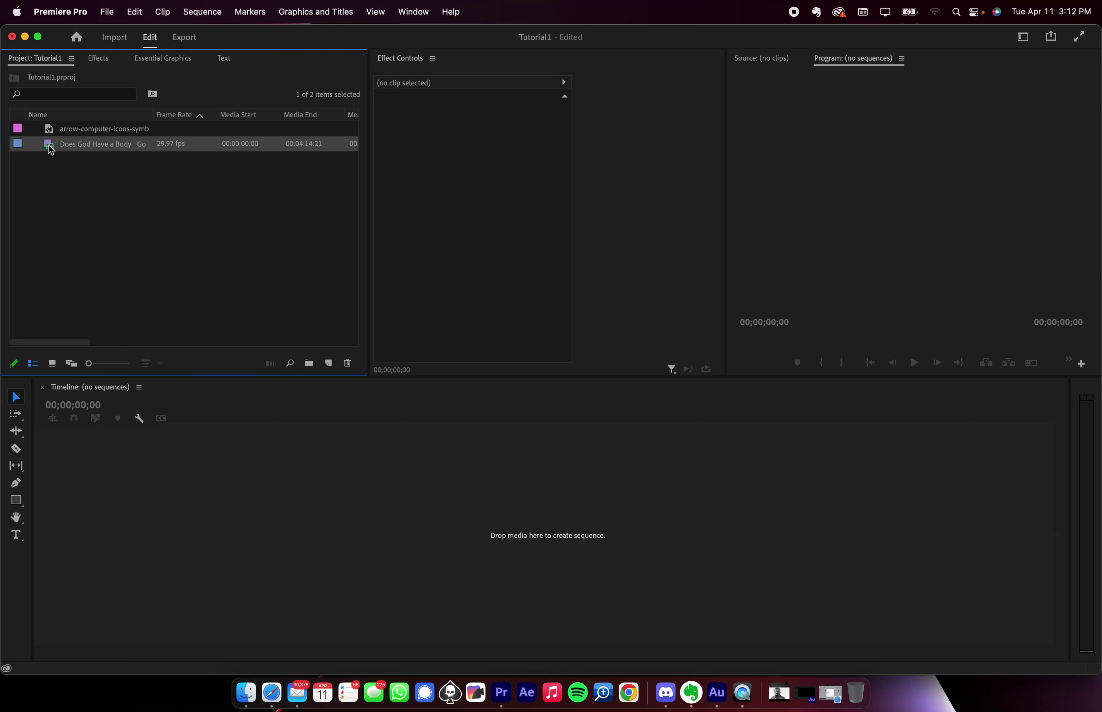
pyautogui.click(78, 196)
pyautogui.hscroll(5, 133, 204)
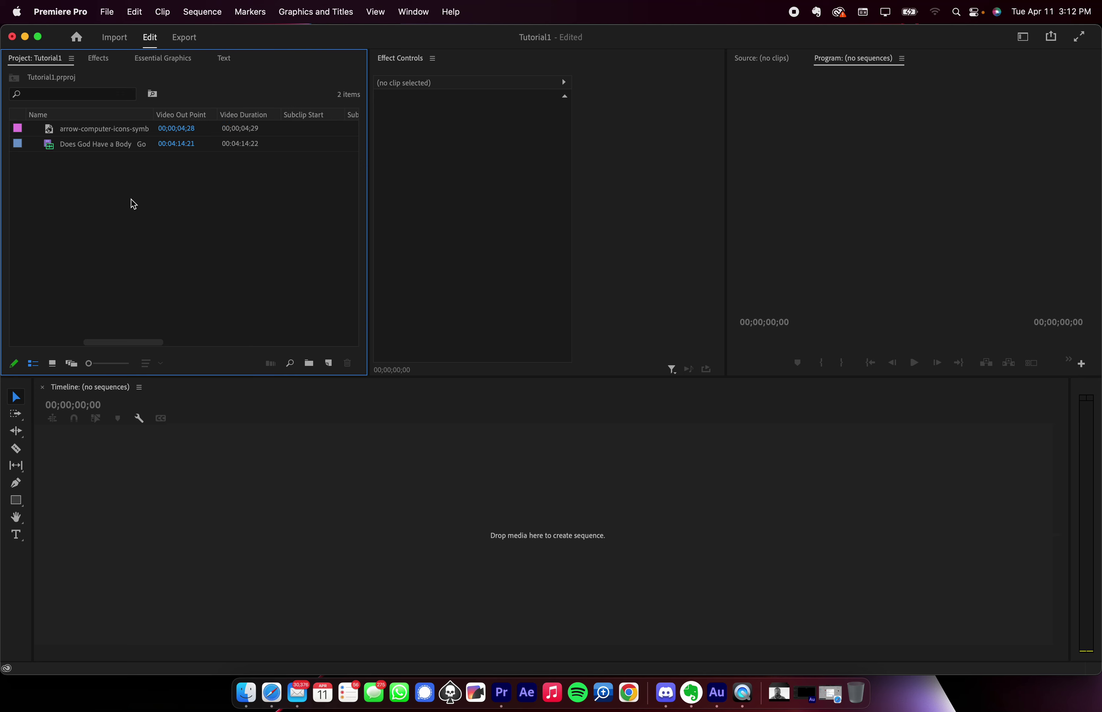
pyautogui.hscroll(3, 134, 205)
pyautogui.hscroll(4, 134, 204)
pyautogui.click(192, 145)
pyautogui.click(193, 191)
pyautogui.hscroll(-10, 193, 190)
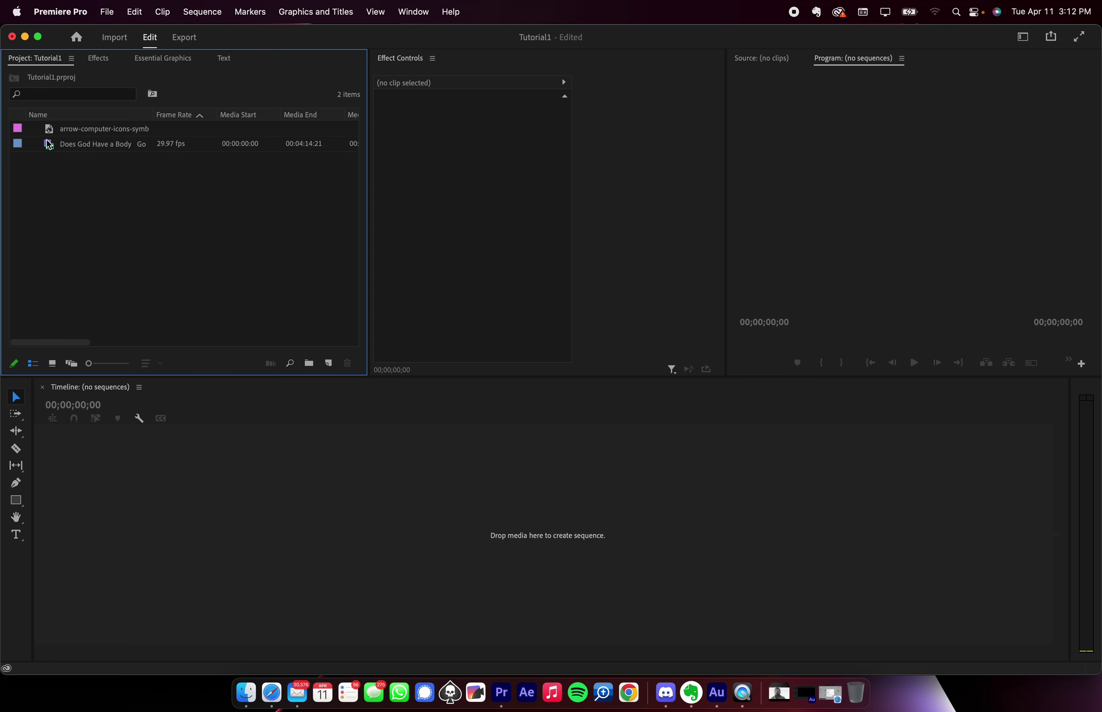
pyautogui.moveTo(48, 144); pyautogui.dragTo(327, 369)
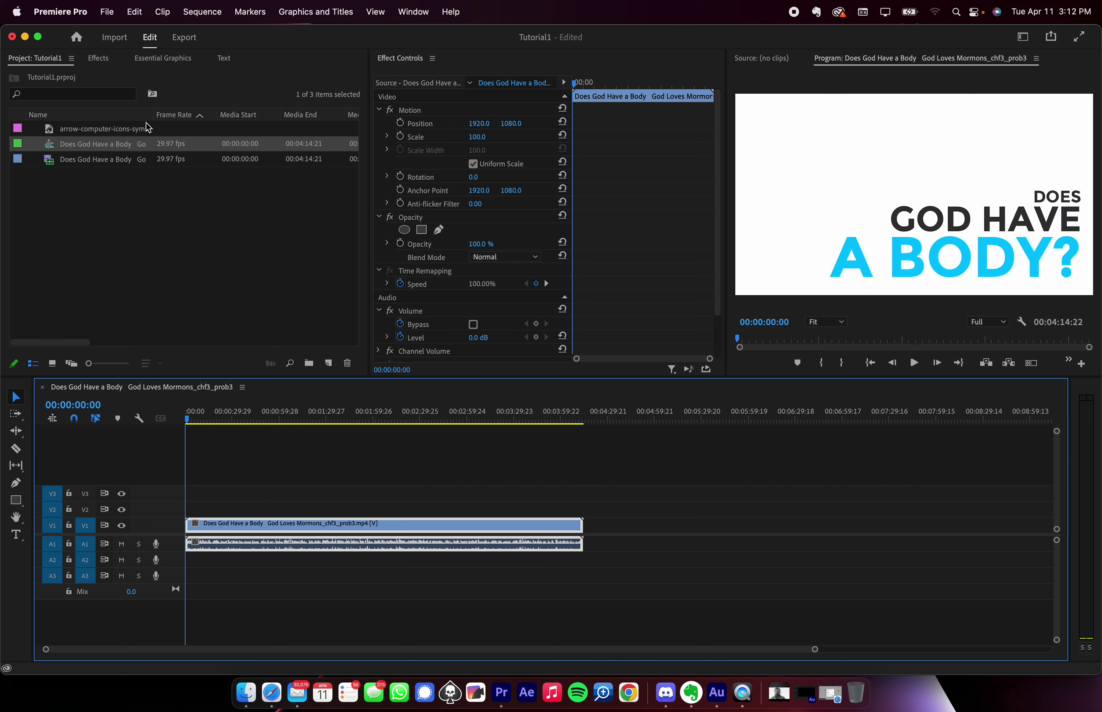
# - Widen the Name column, try Icon and Freeform views, then return the bin to List view
pyautogui.moveTo(157, 112); pyautogui.dragTo(273, 113)
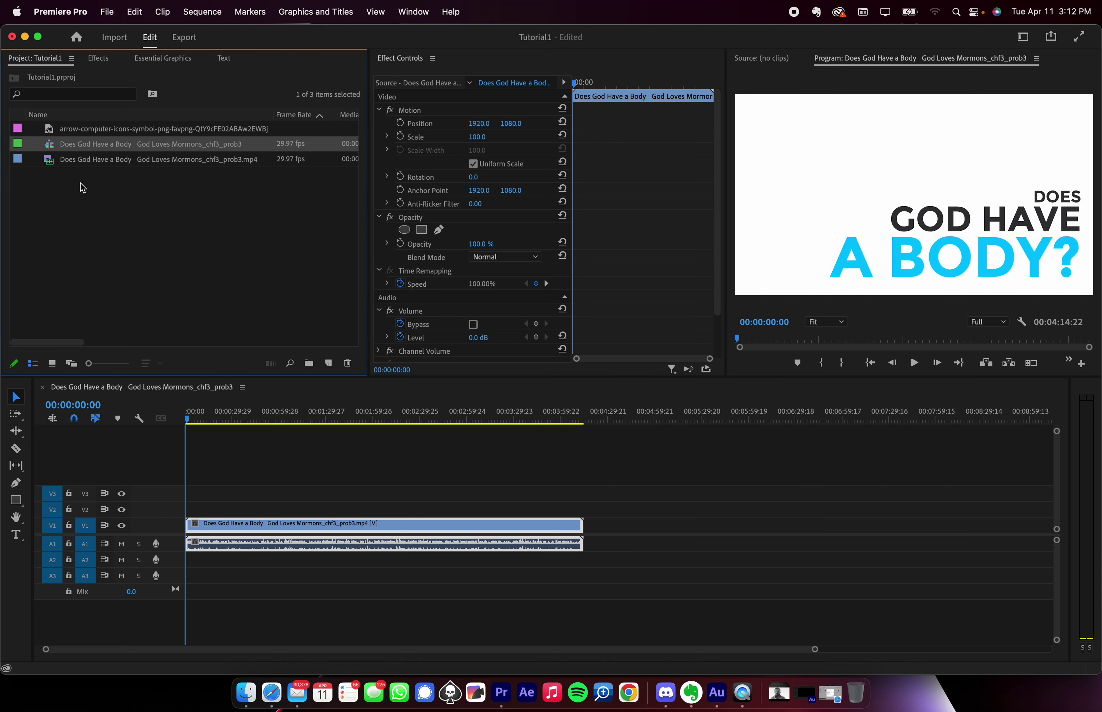
pyautogui.click(50, 133)
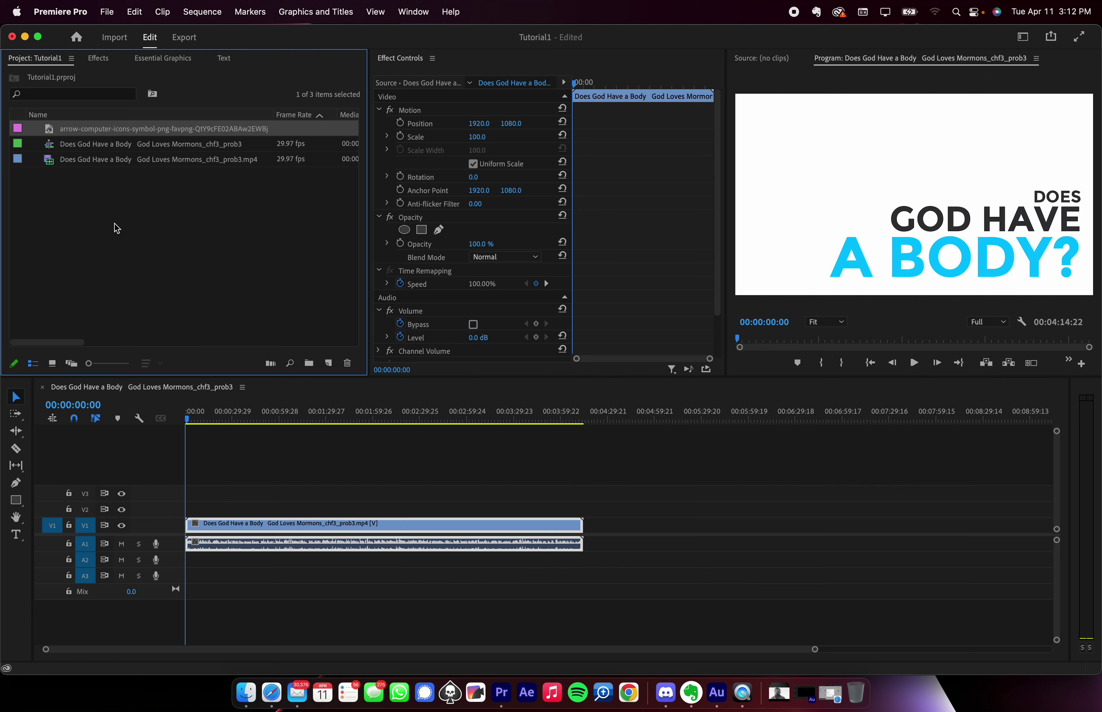
pyautogui.click(52, 365)
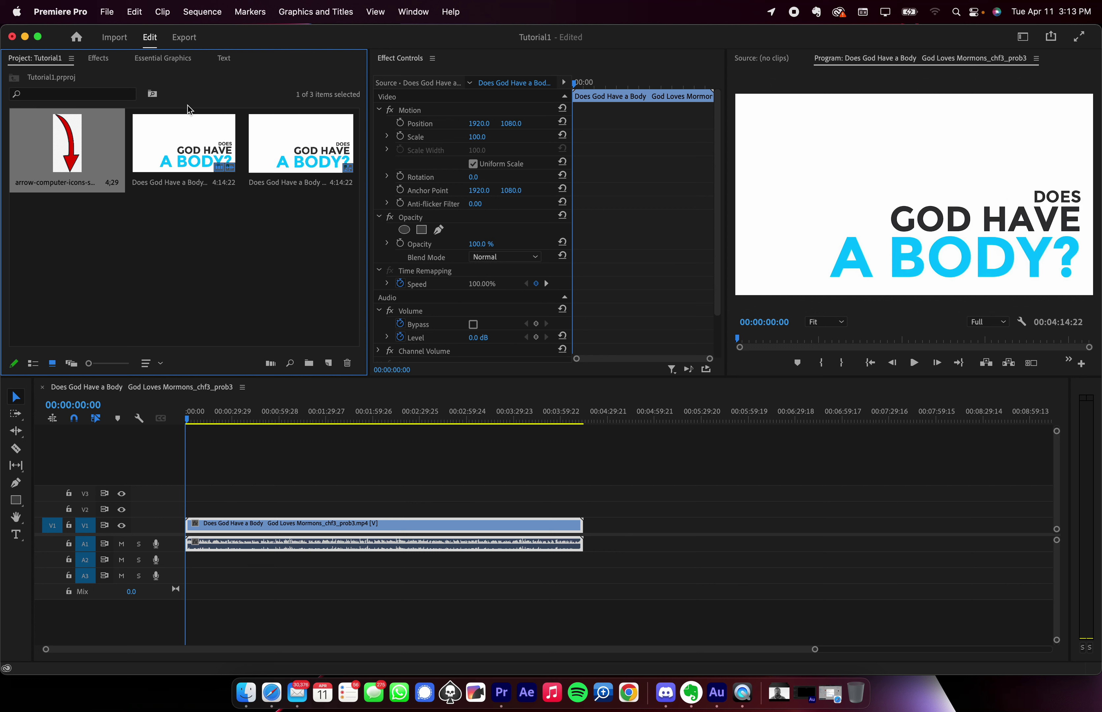
pyautogui.click(77, 364)
pyautogui.moveTo(70, 148); pyautogui.dragTo(163, 248)
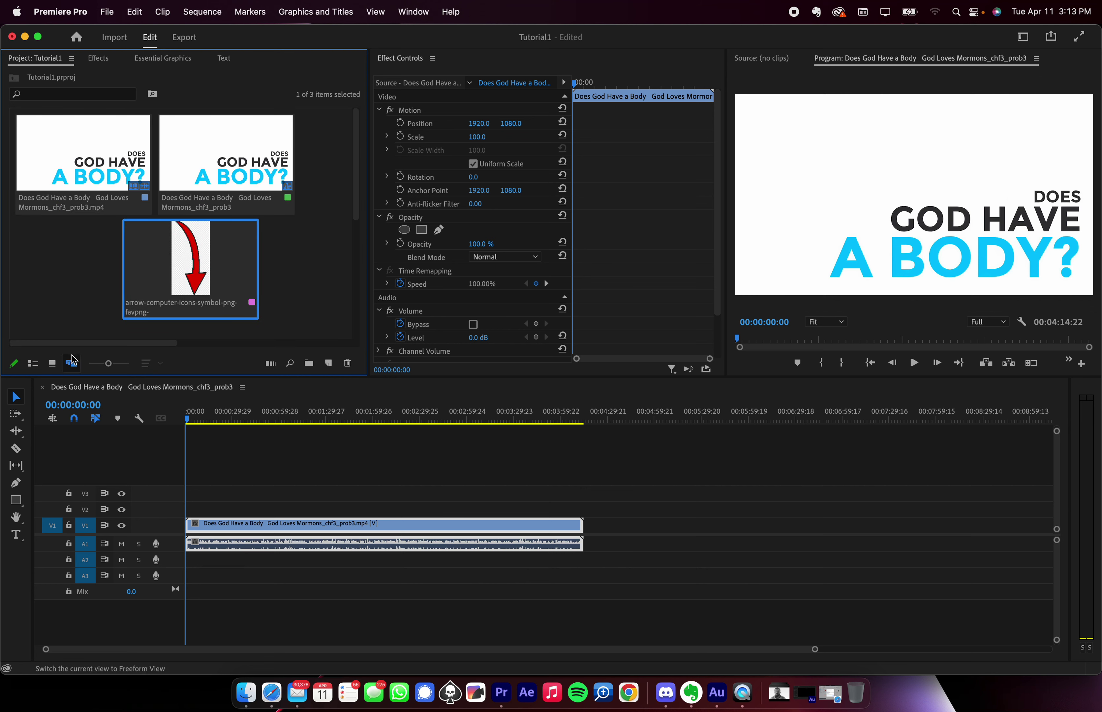
pyautogui.click(33, 365)
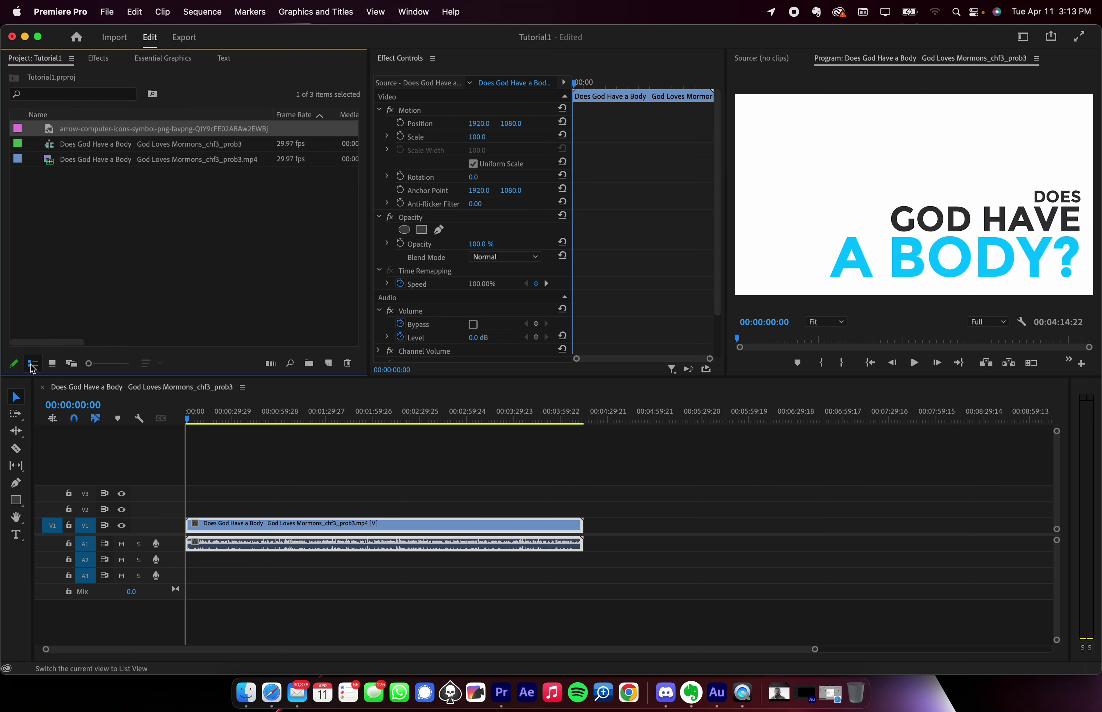
# - Create a bin named Junk and move the Does God Have a Body mp4 clip into it
pyautogui.click(309, 365)
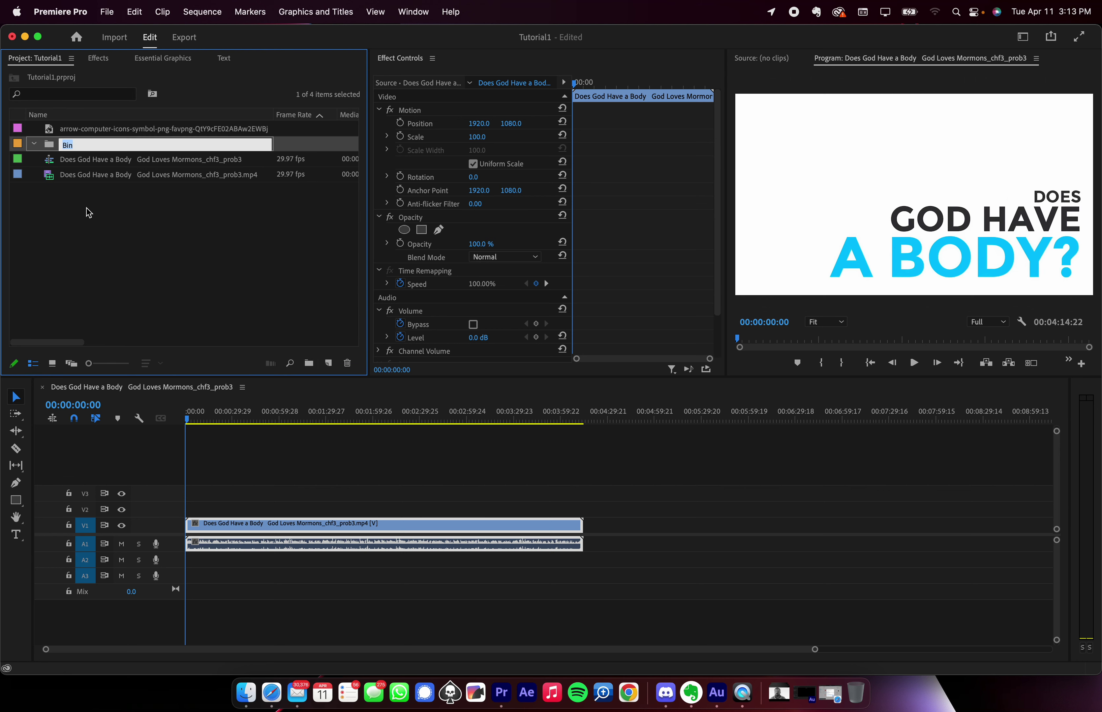
pyautogui.write('Junk')
pyautogui.press('Tab')
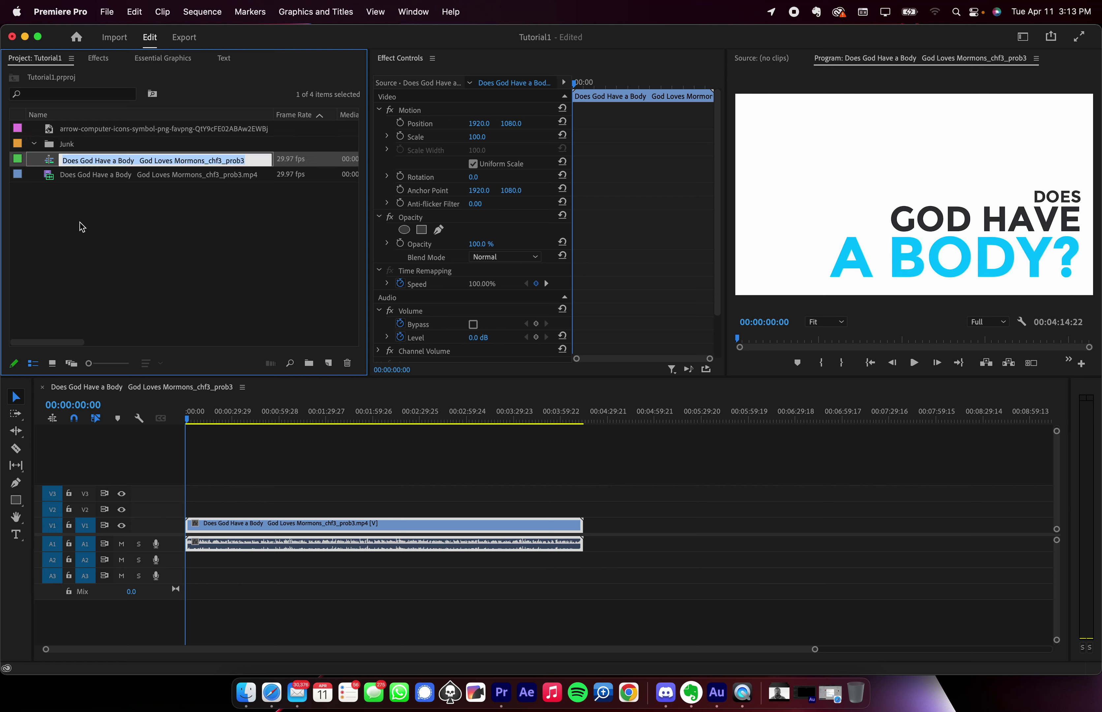
pyautogui.click(79, 222)
pyautogui.moveTo(48, 182); pyautogui.dragTo(53, 147)
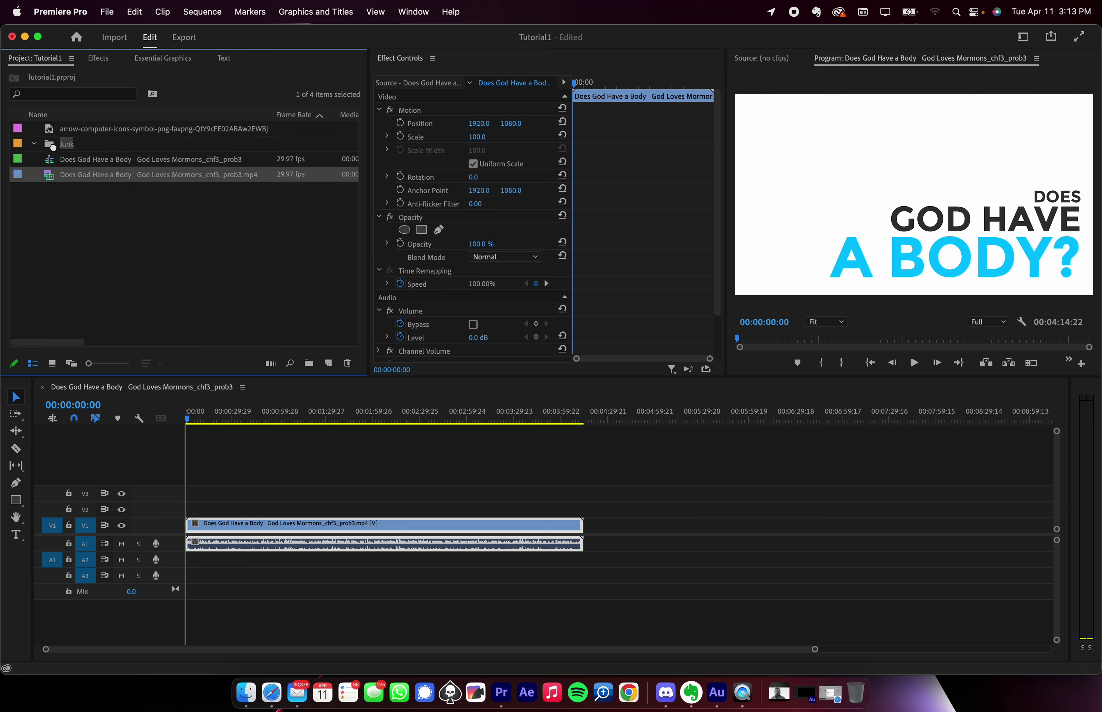
pyautogui.click(34, 144)
pyautogui.click(34, 144)
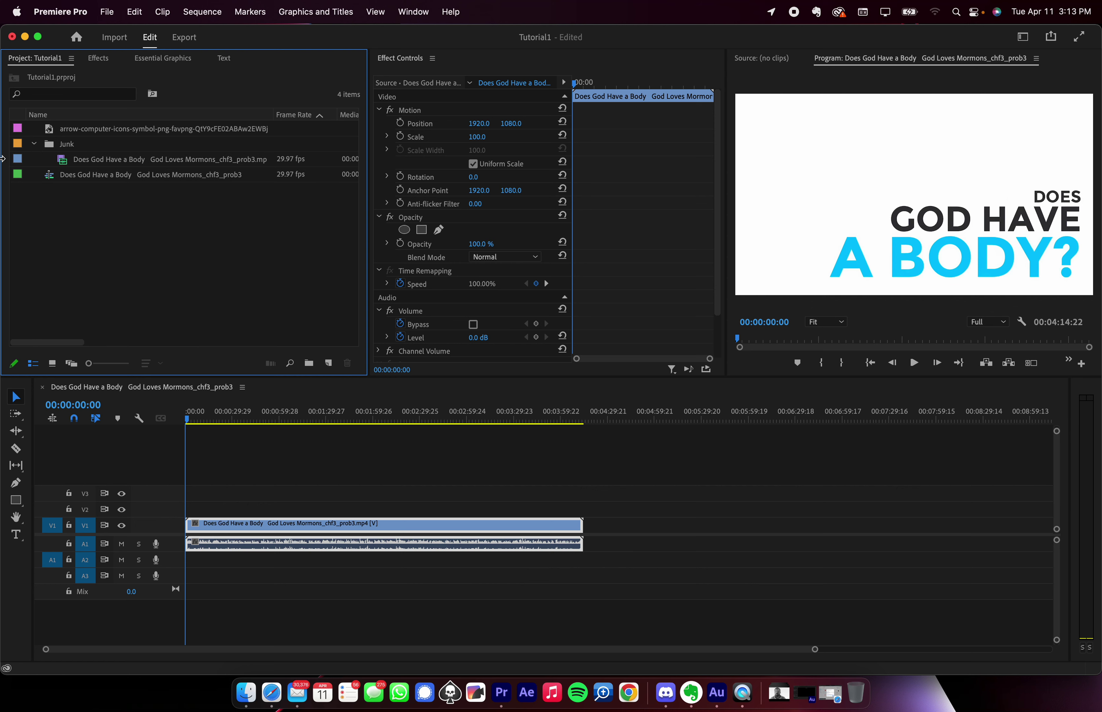
pyautogui.click(52, 363)
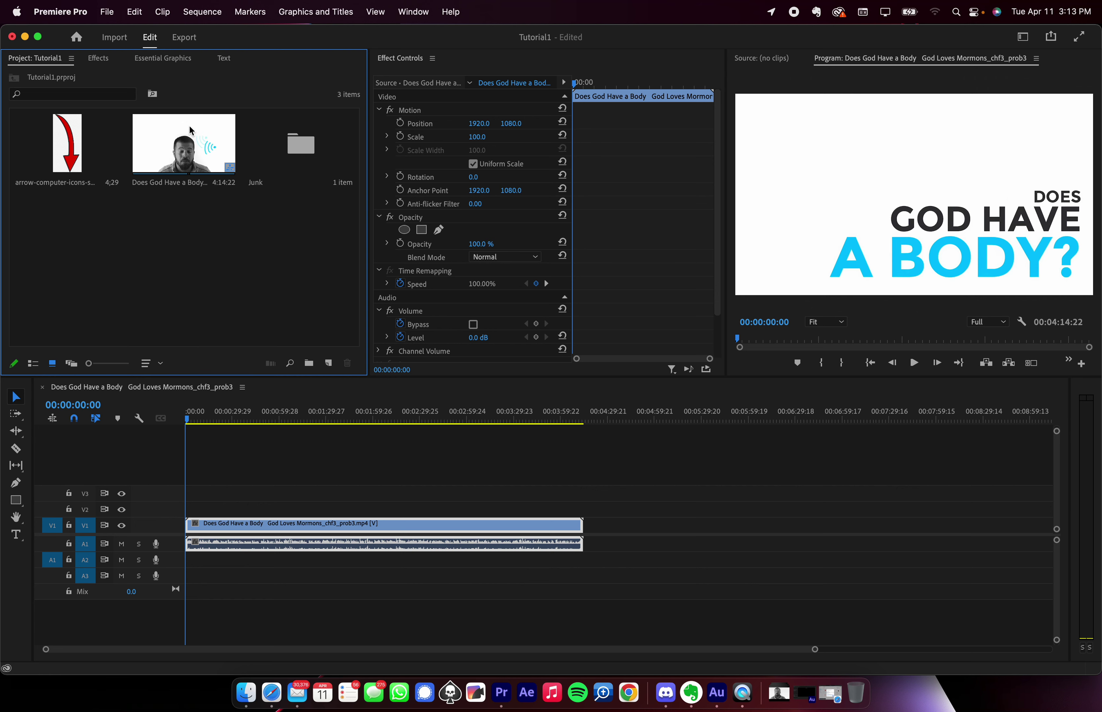
pyautogui.click(32, 364)
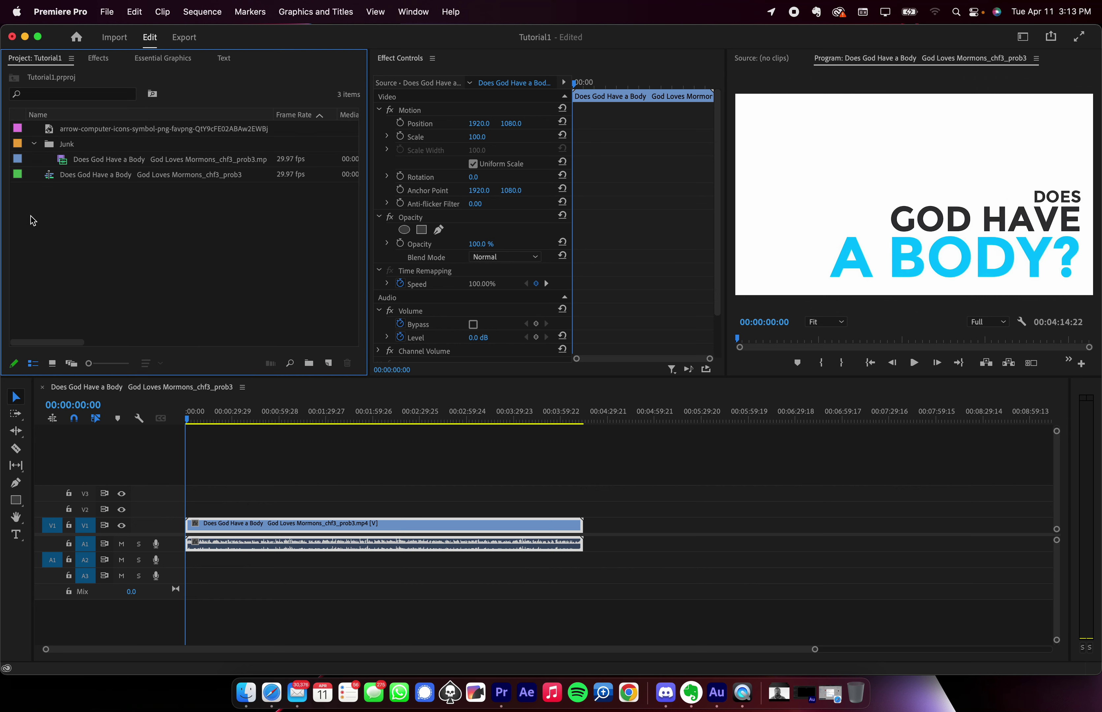
# - Preview the arrow image and the sequence, playing from about 00:01:21:26
pyautogui.doubleClick(50, 131)
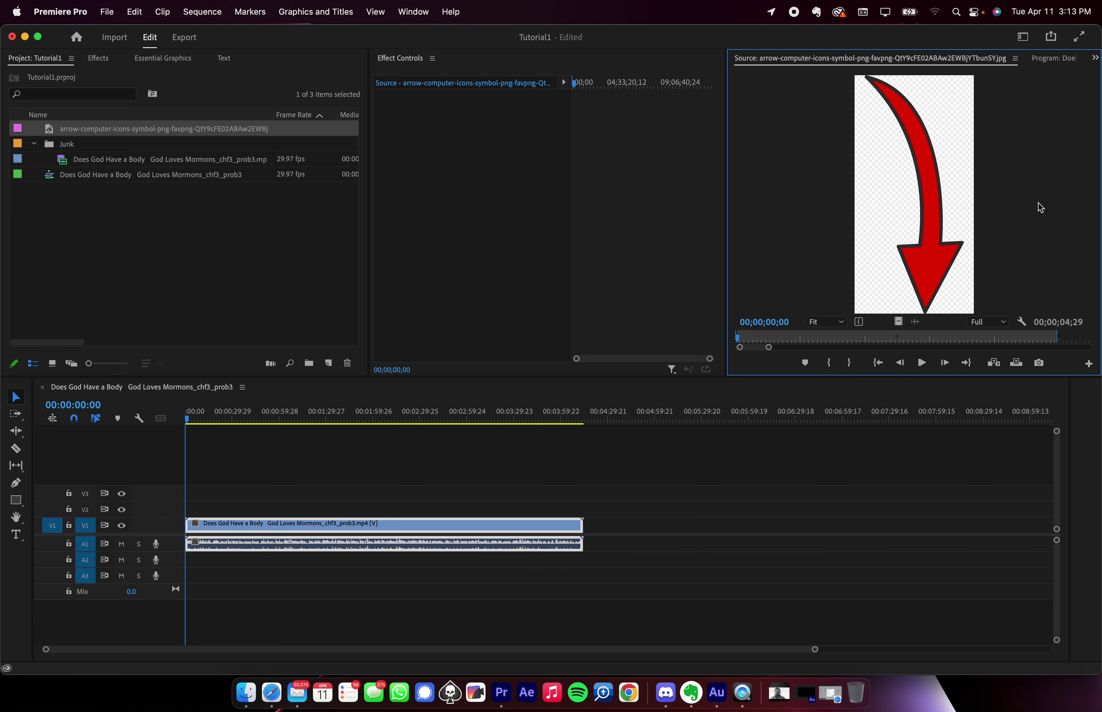
pyautogui.click(1066, 66)
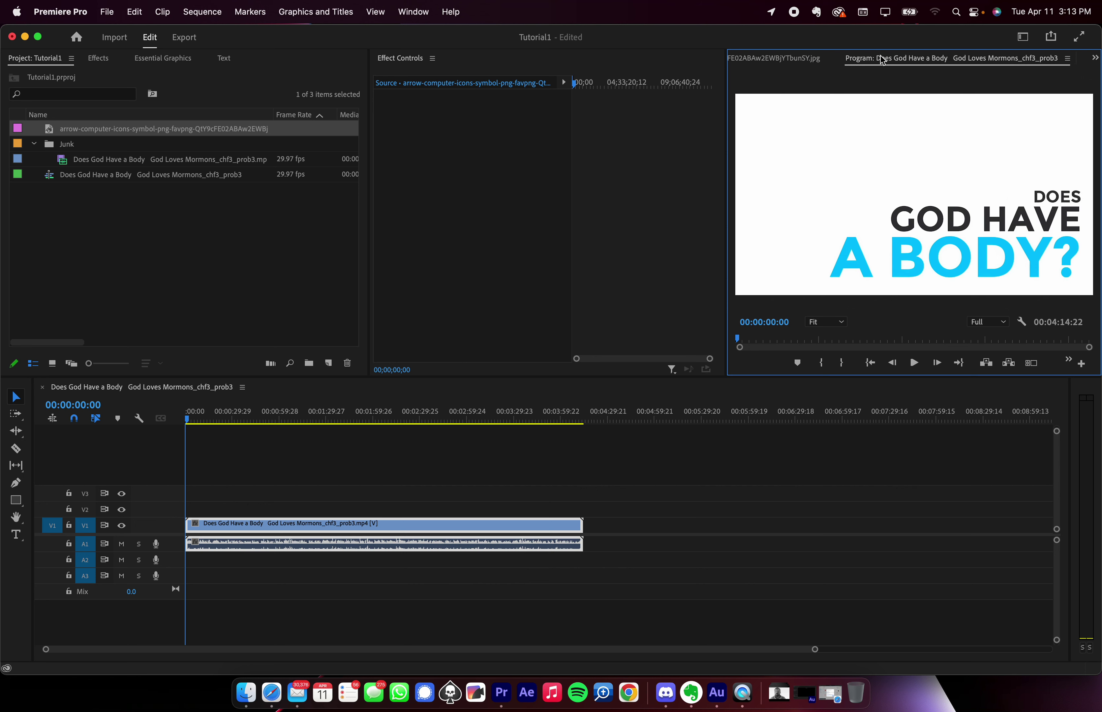
pyautogui.click(740, 59)
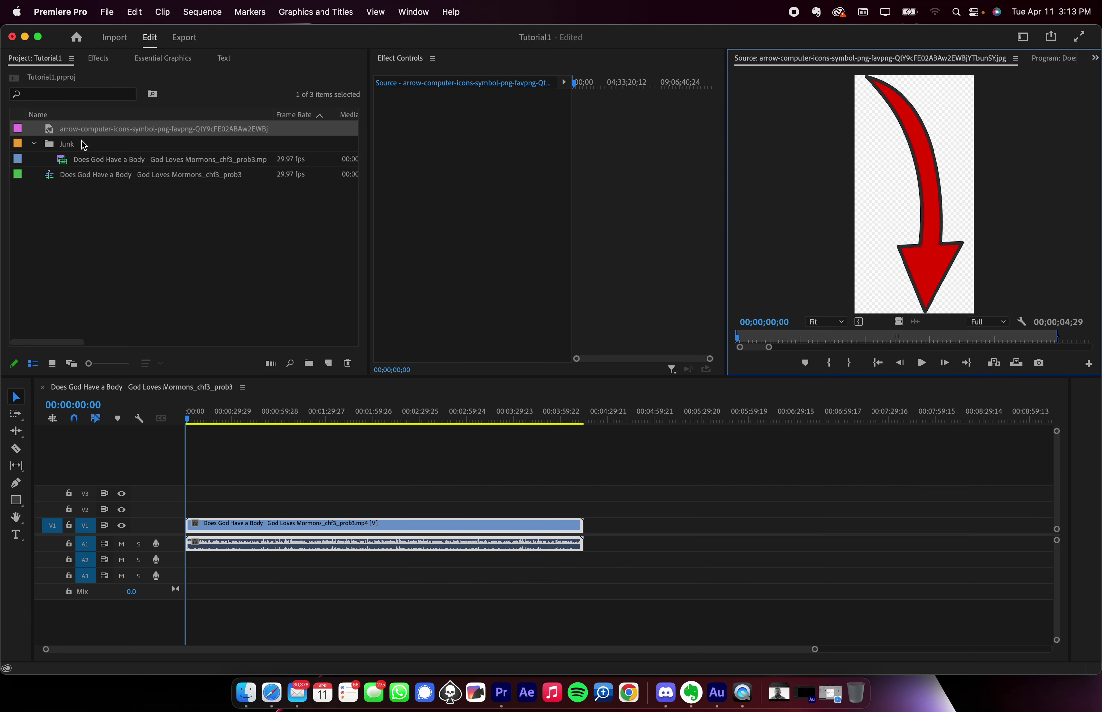
pyautogui.click(1052, 58)
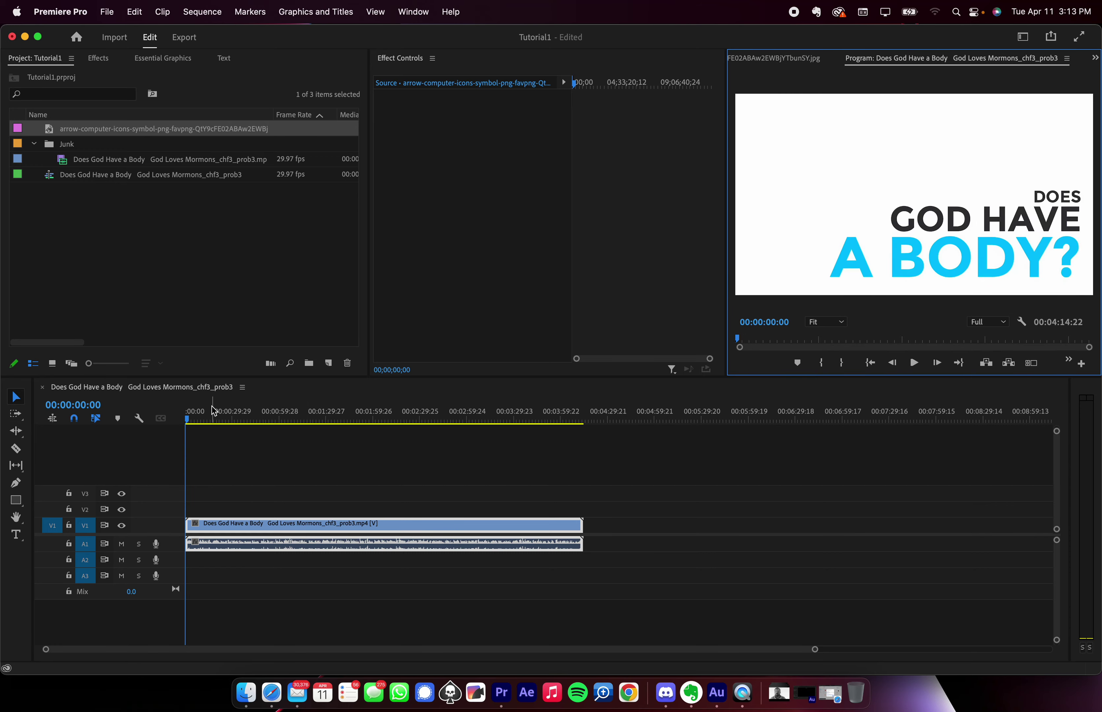
pyautogui.moveTo(217, 418); pyautogui.dragTo(185, 428)
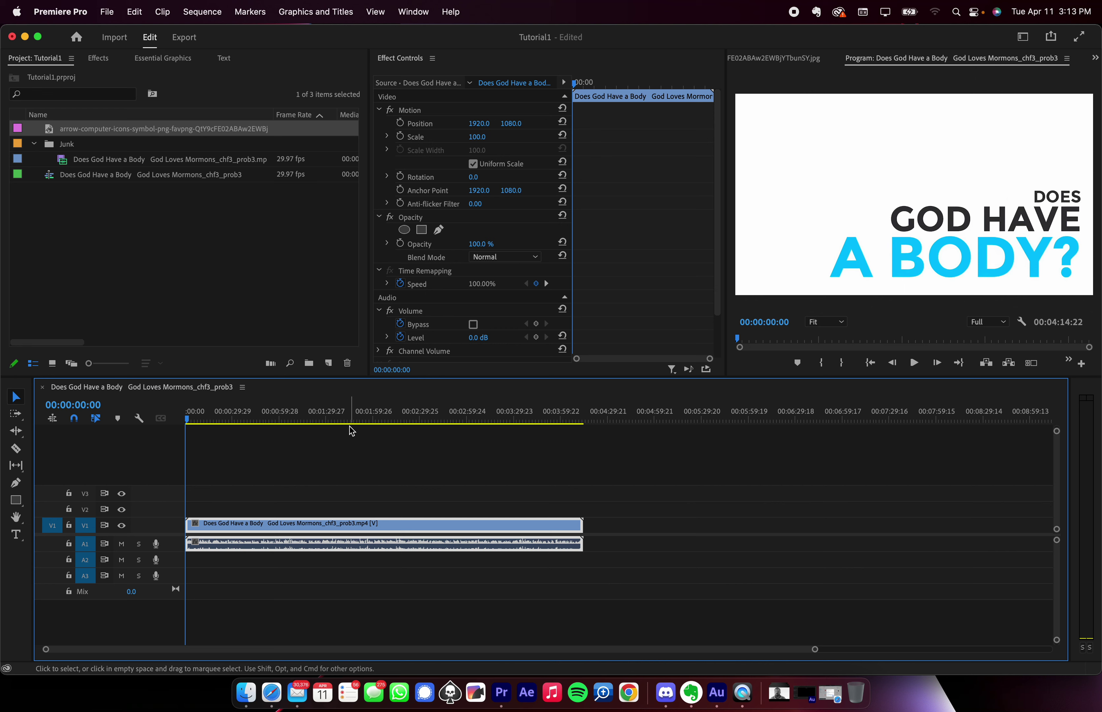
pyautogui.moveTo(346, 416); pyautogui.dragTo(133, 415)
pyautogui.press('space')
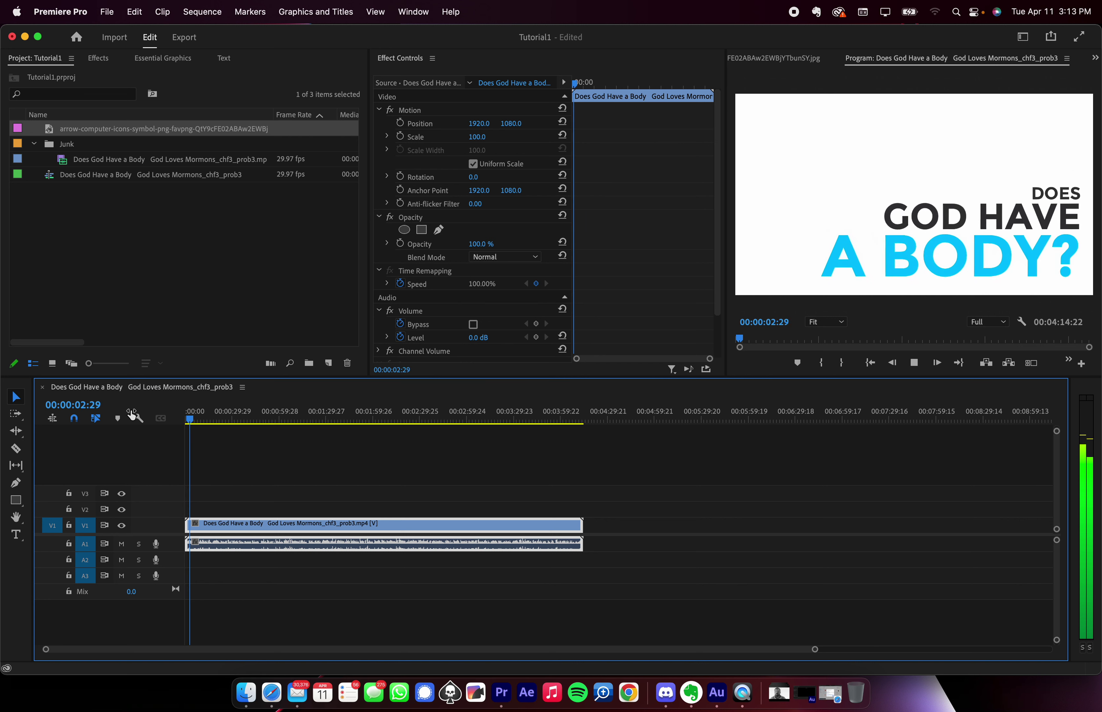
pyautogui.press('space')
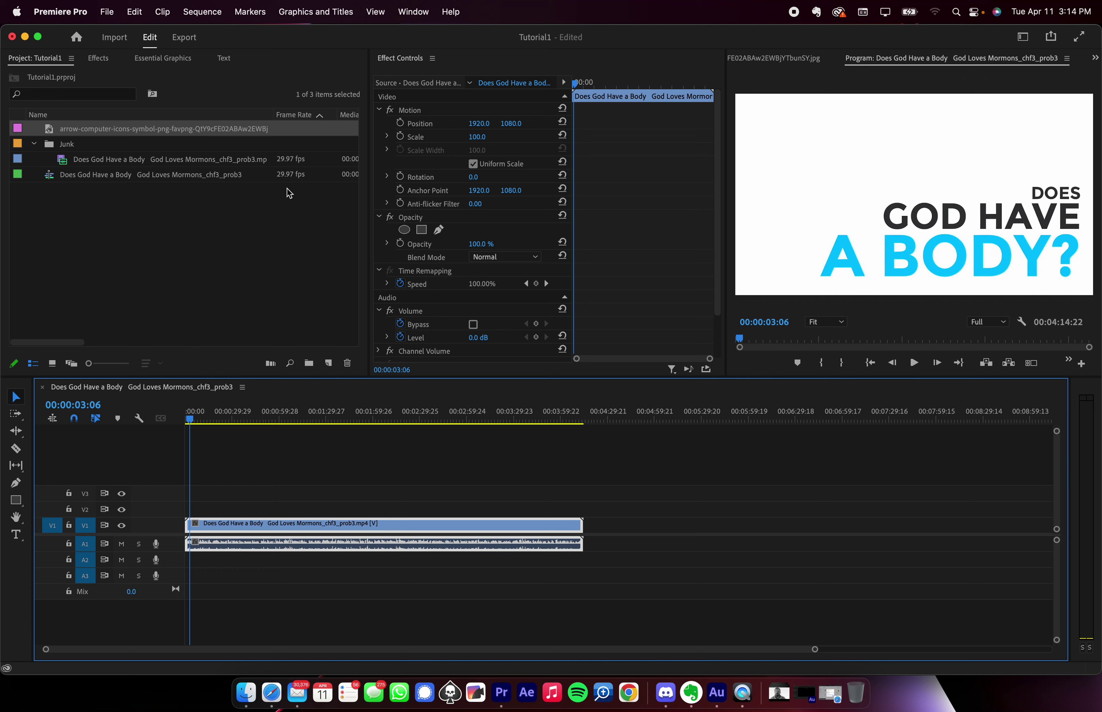
# - Drag the Does God Have a Body clip out of the Junk bin to the project's top level
pyautogui.click(63, 159)
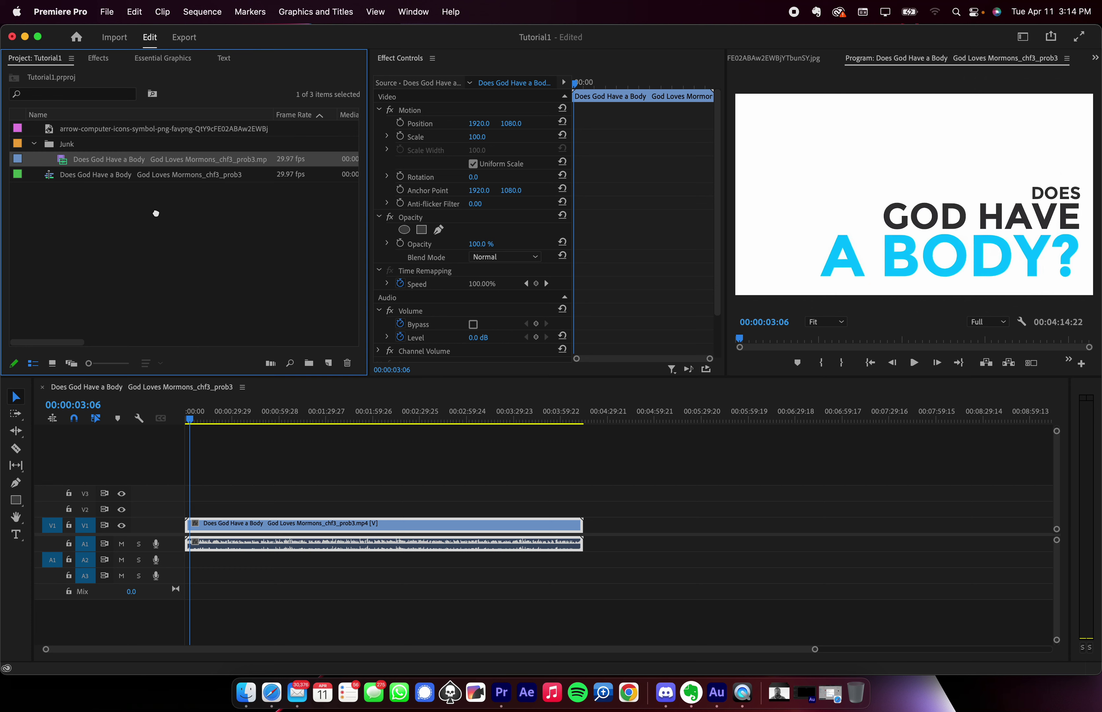
pyautogui.moveTo(175, 225); pyautogui.dragTo(336, 352)
pyautogui.moveTo(182, 271); pyautogui.dragTo(167, 263)
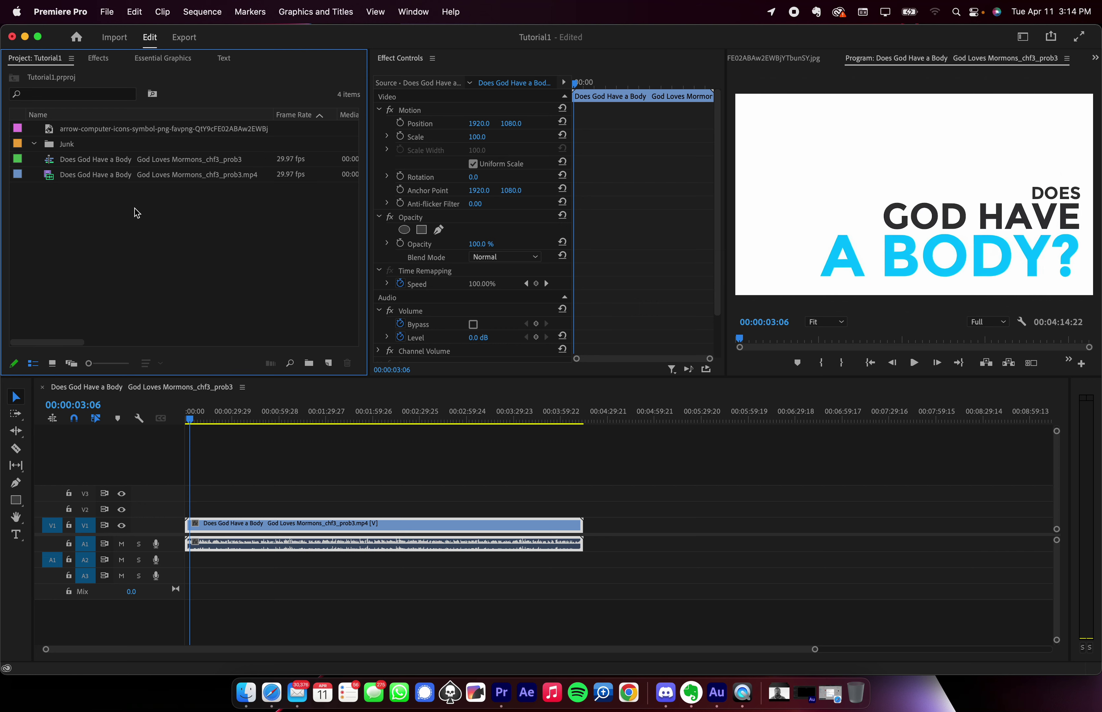
# - Remove the Junk bin and the old sequence, then start a new sequence from New Item
pyautogui.press('super+z')
pyautogui.press('super+z')
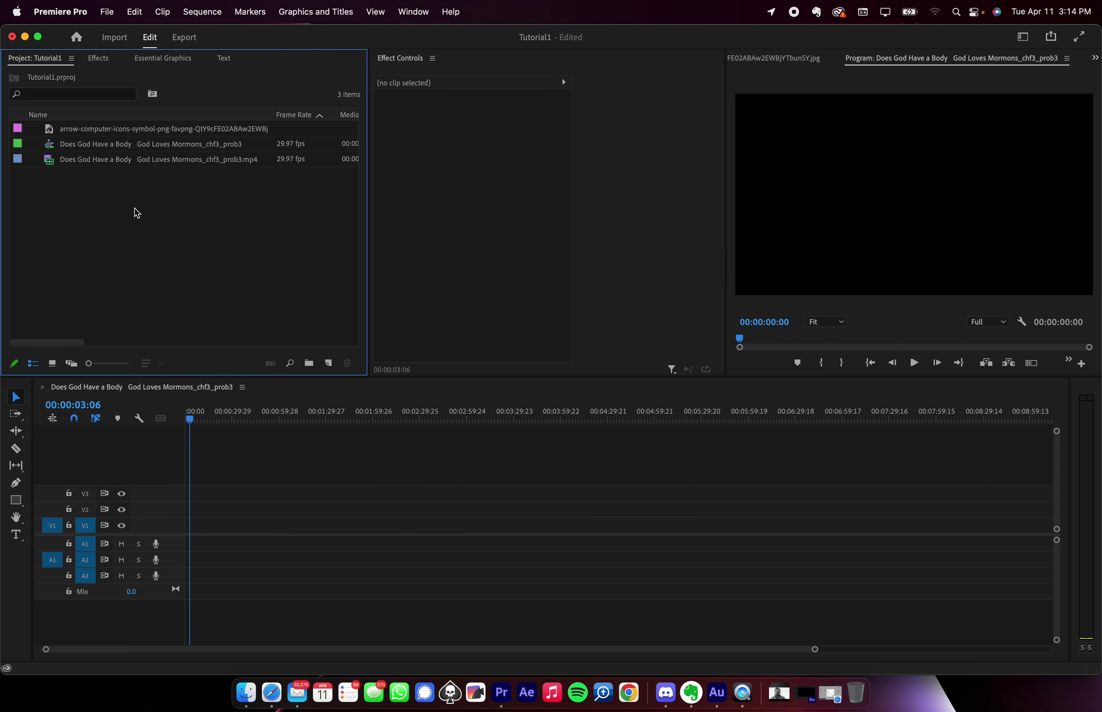
pyautogui.press('super+z')
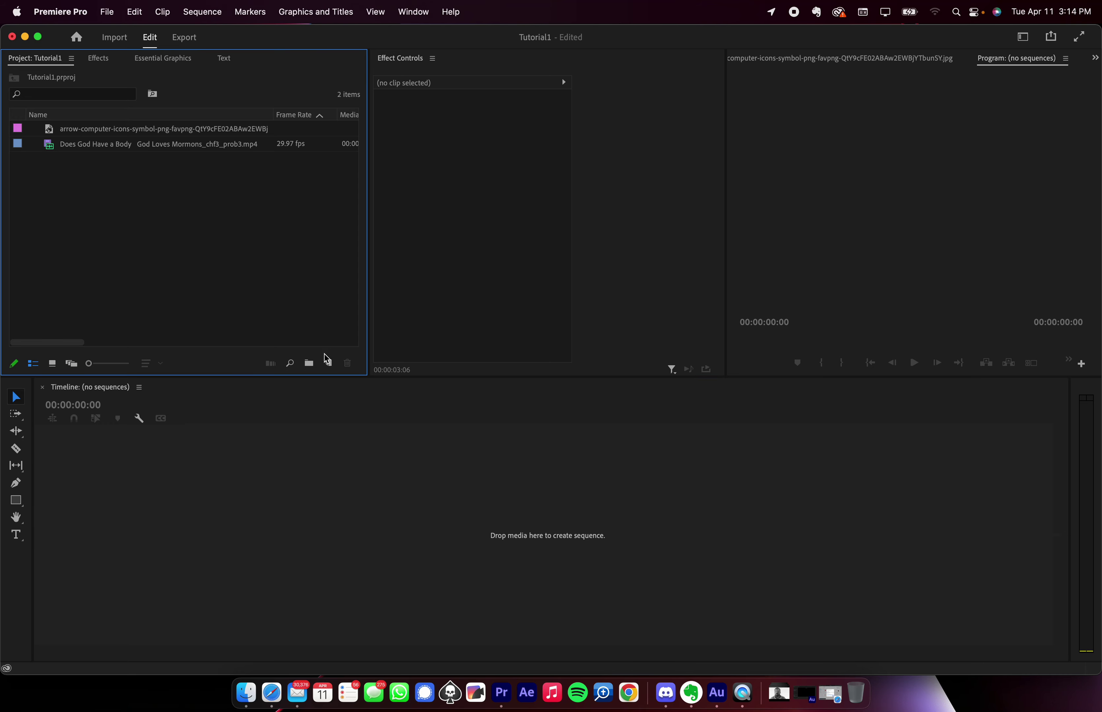
pyautogui.click(330, 363)
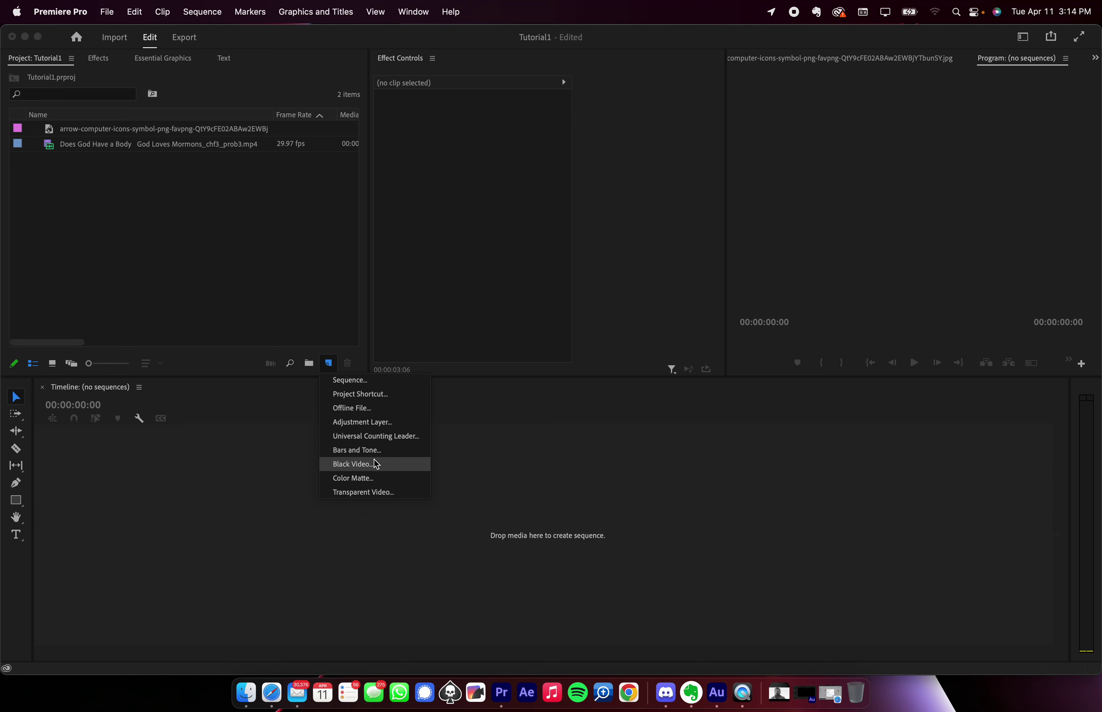
pyautogui.click(366, 380)
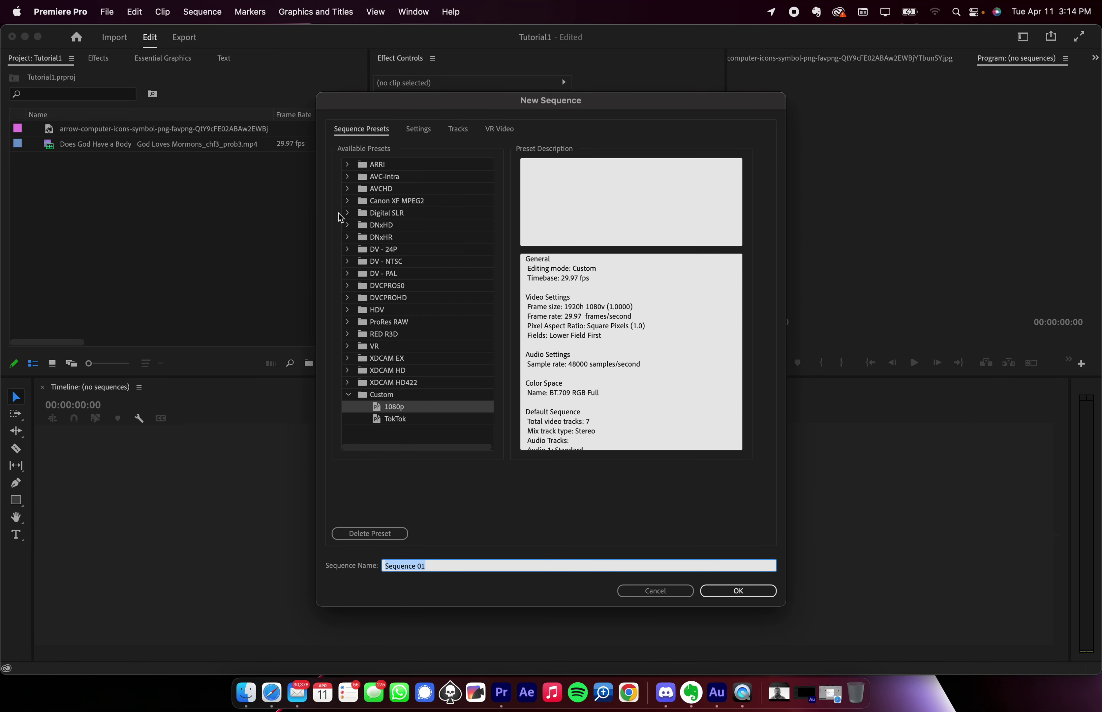
# - Choose the HDV 1080p30 preset in the Sequence Presets list
pyautogui.click(348, 311)
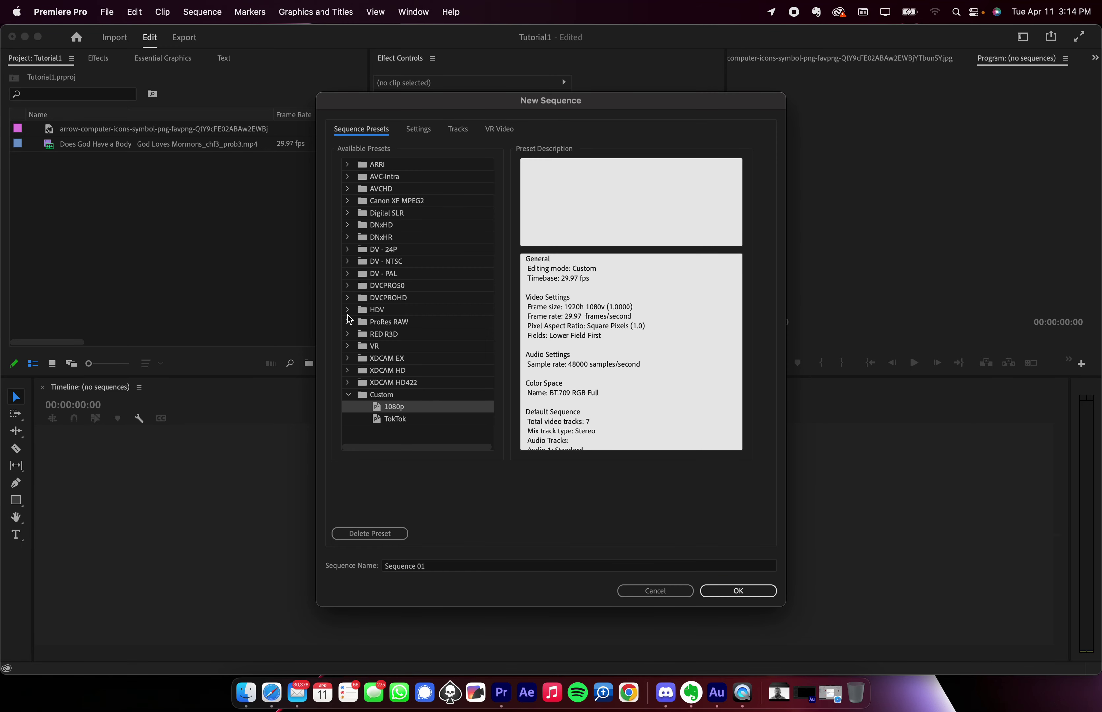
pyautogui.click(379, 323)
pyautogui.scroll(-3, 379, 338)
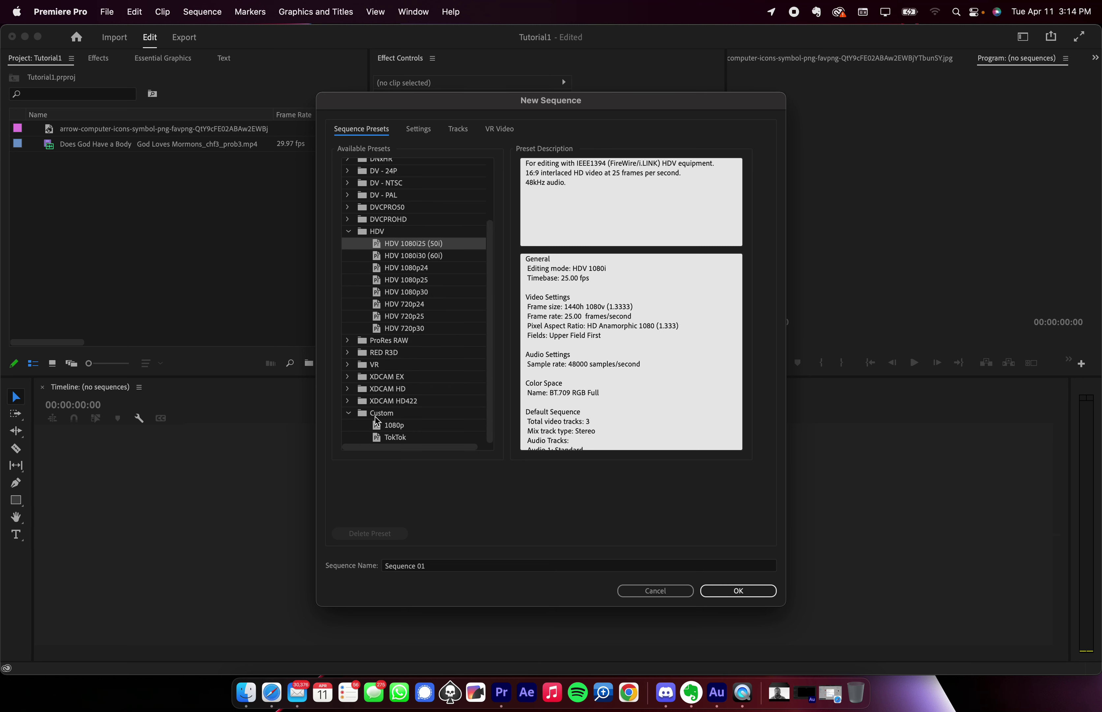
pyautogui.click(377, 415)
pyautogui.click(348, 415)
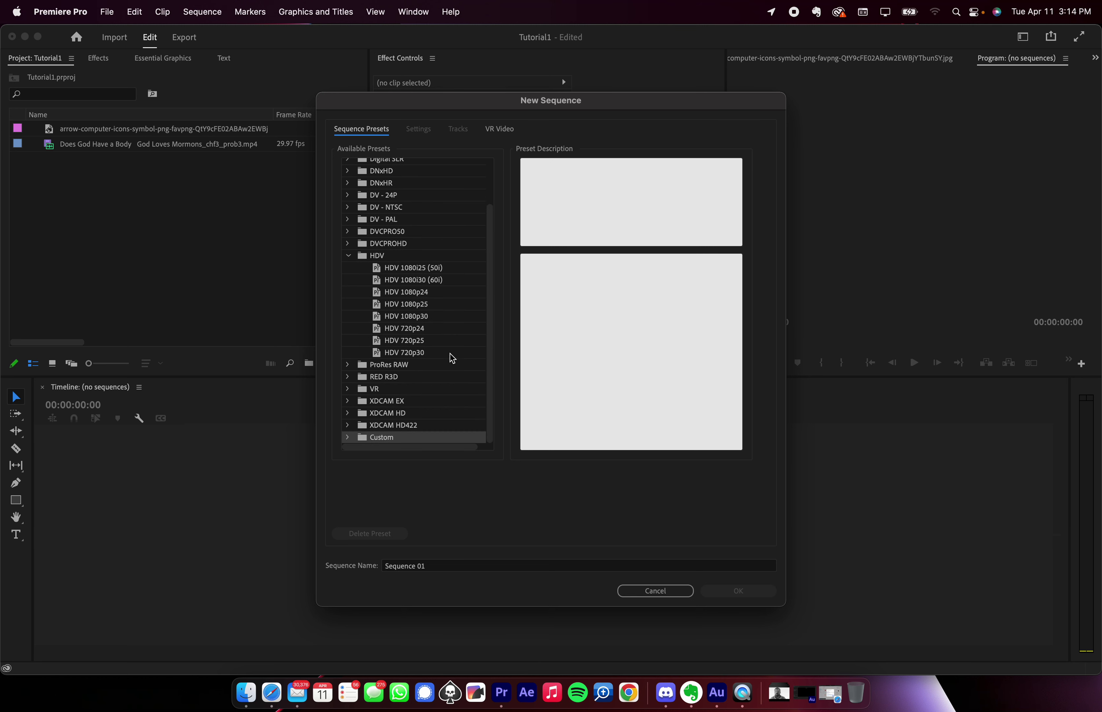
pyautogui.click(348, 438)
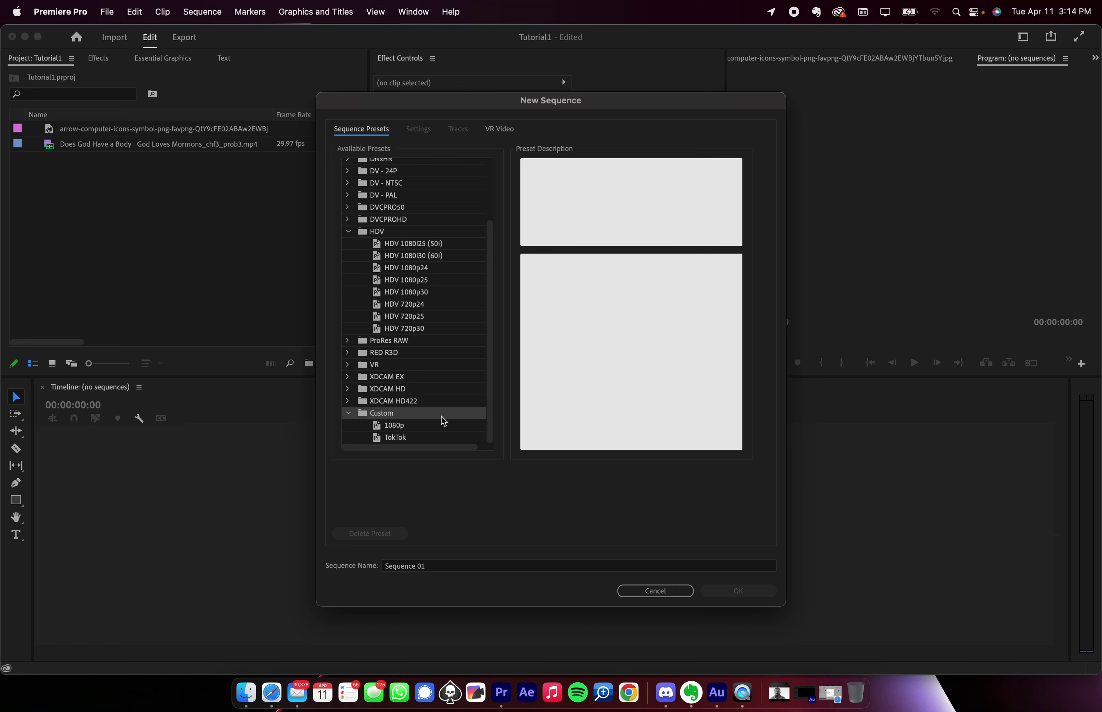
pyautogui.scroll(5, 413, 348)
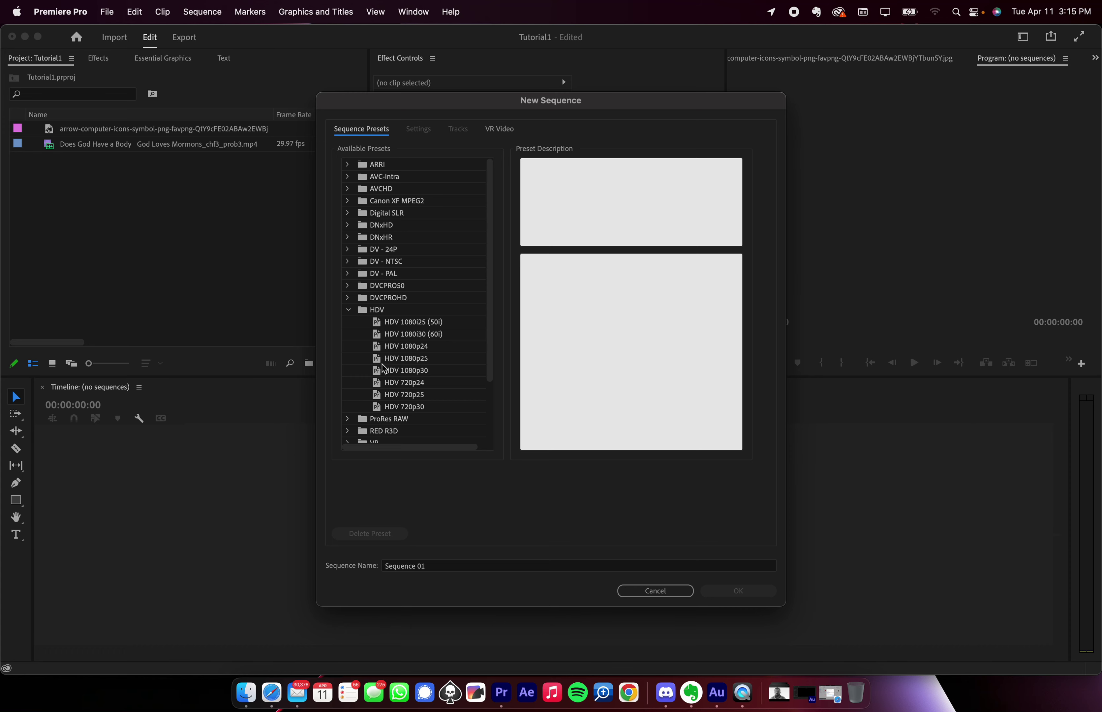
pyautogui.click(383, 348)
pyautogui.click(380, 373)
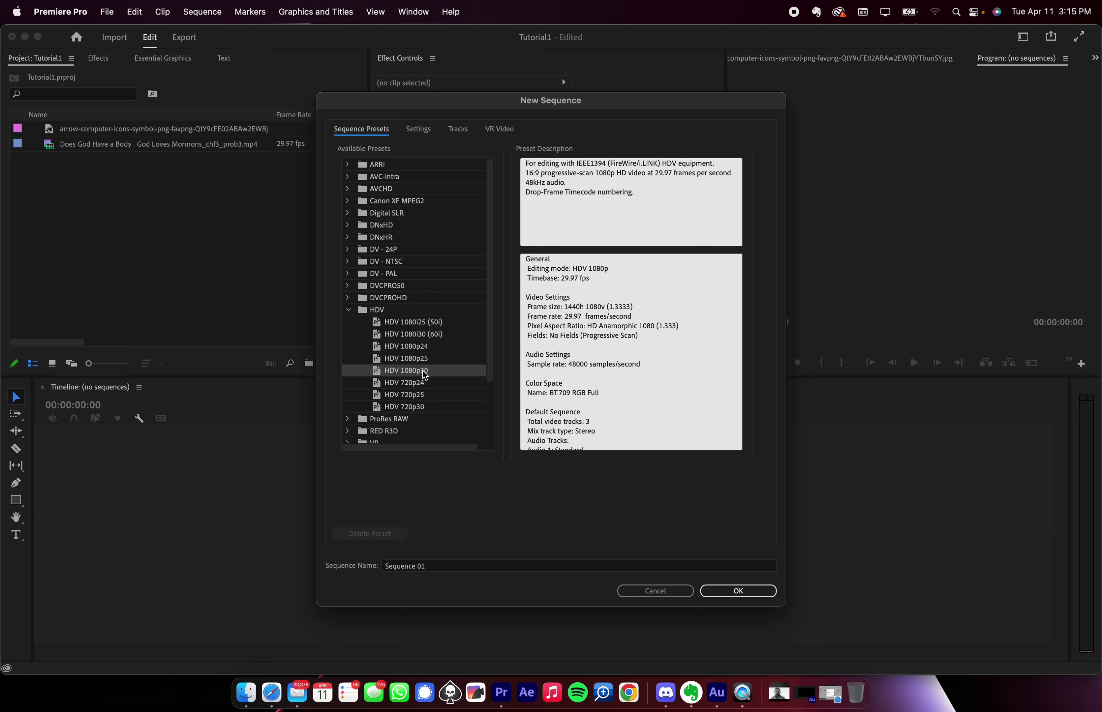
pyautogui.click(348, 189)
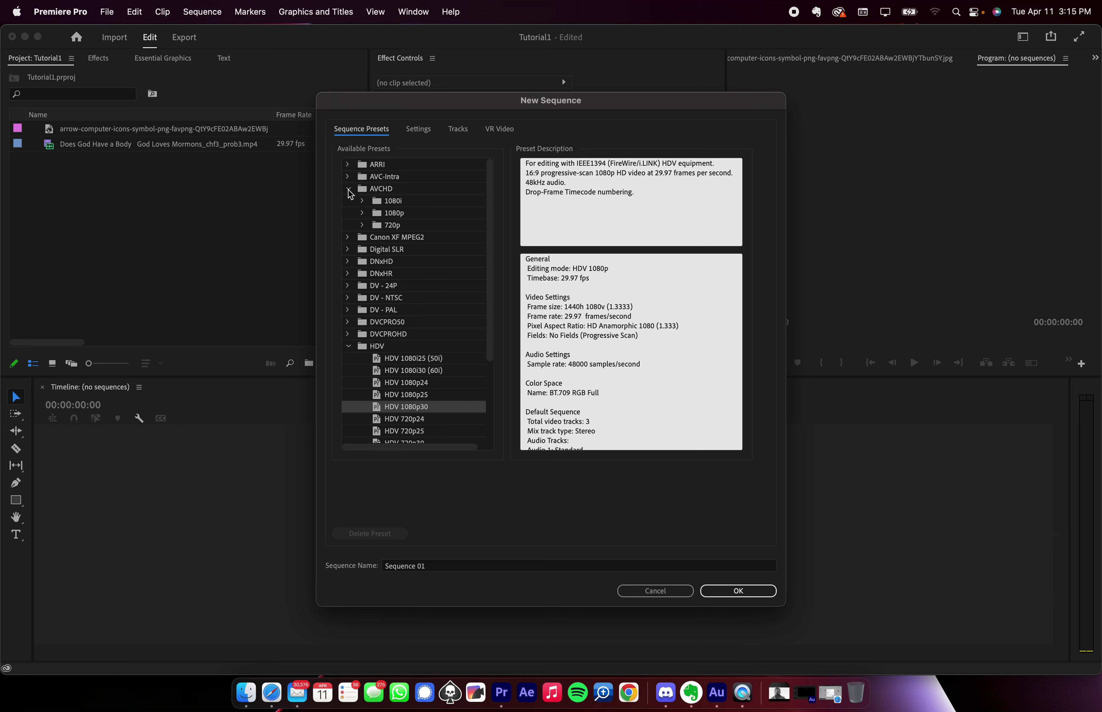
pyautogui.click(348, 189)
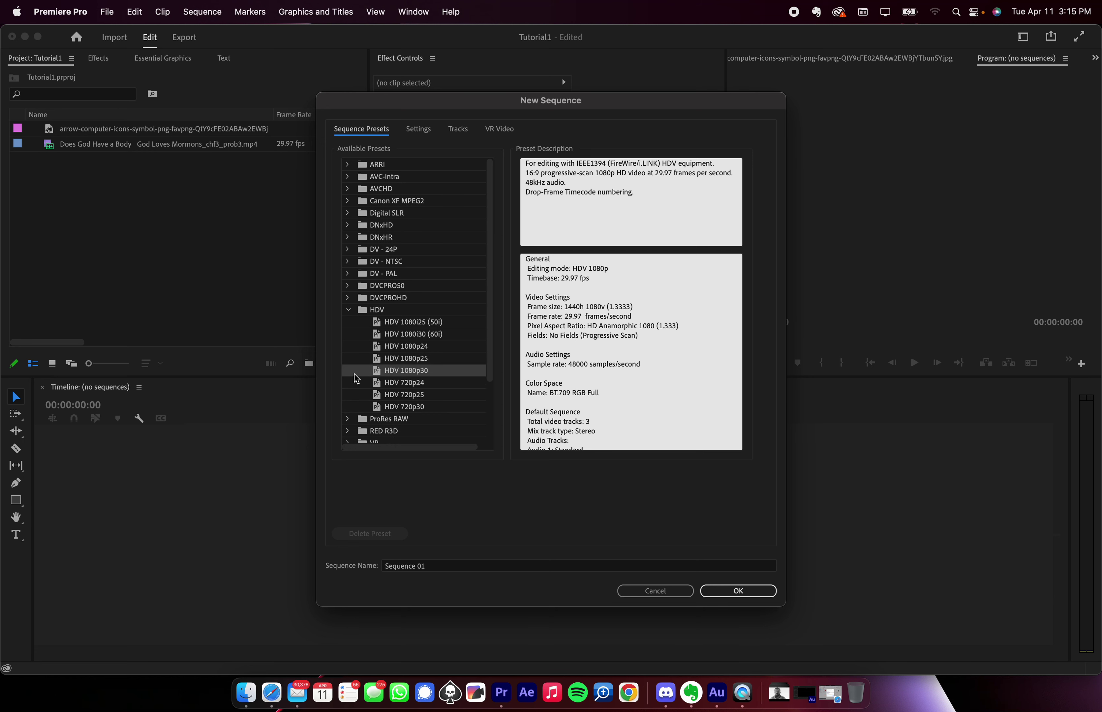
pyautogui.click(349, 311)
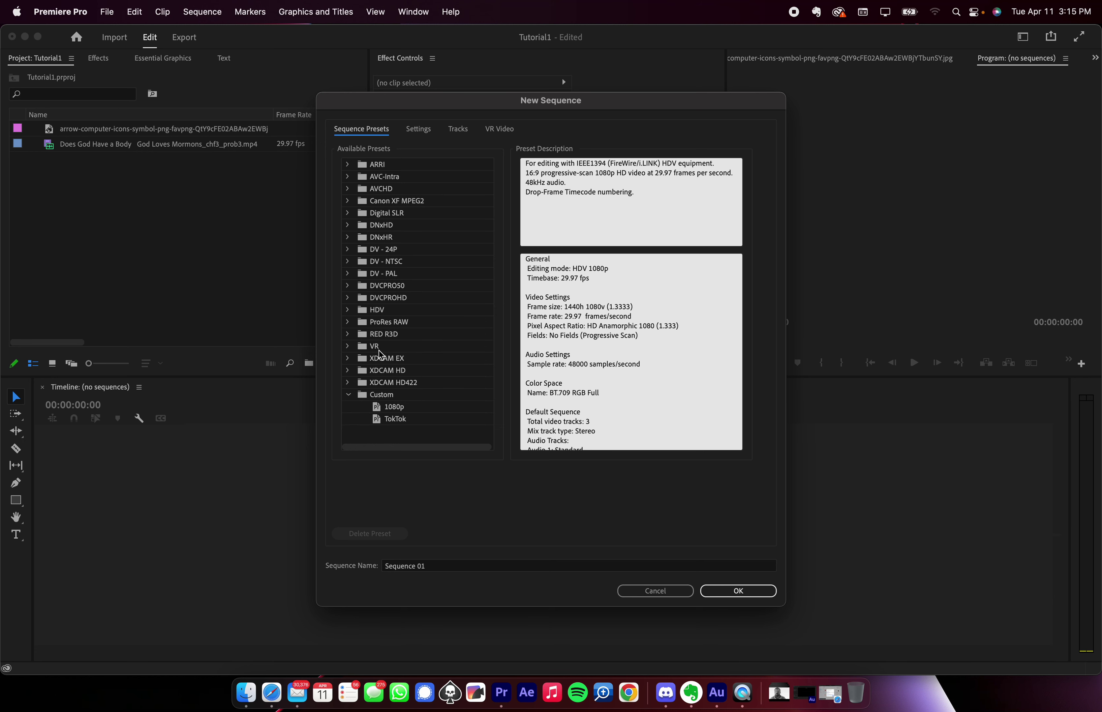
# - Set editing mode to Custom, timebase 29.97 fps, and Square Pixels (1.0) aspect ratio
pyautogui.click(419, 130)
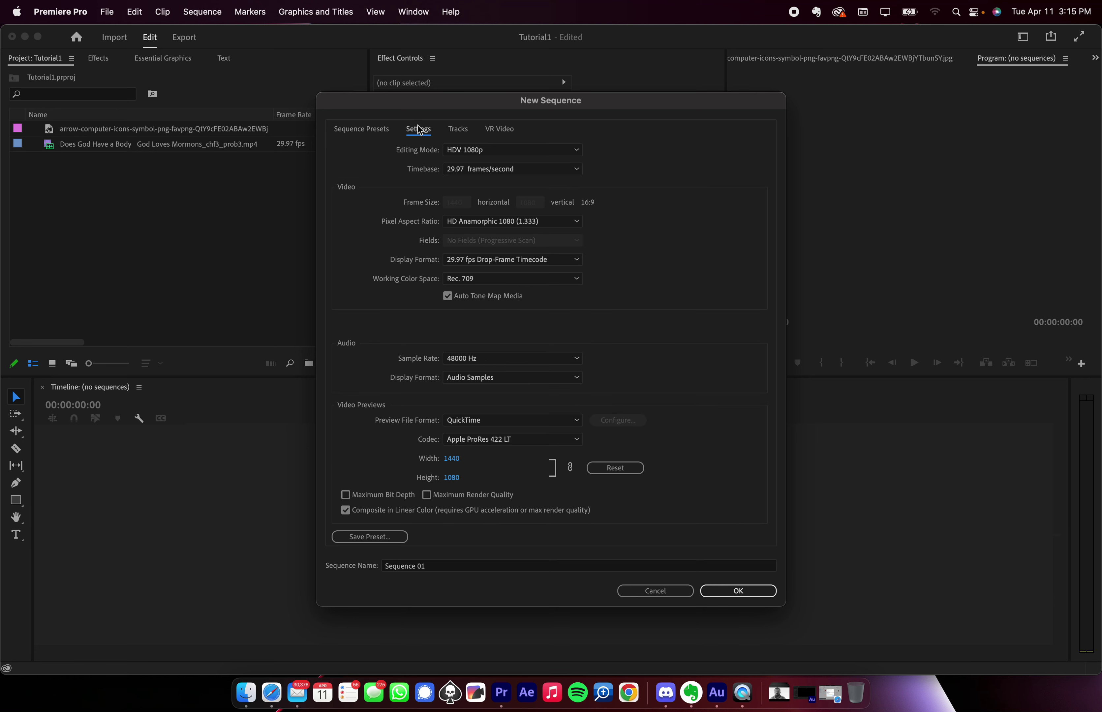
pyautogui.click(473, 151)
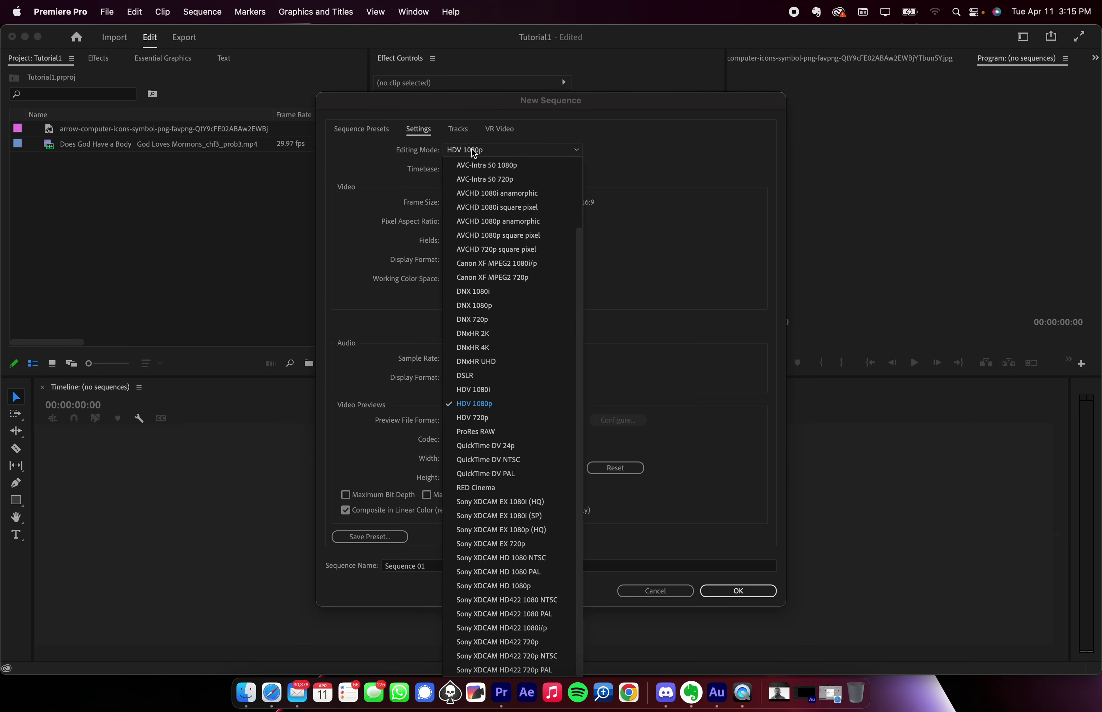
pyautogui.scroll(5, 521, 340)
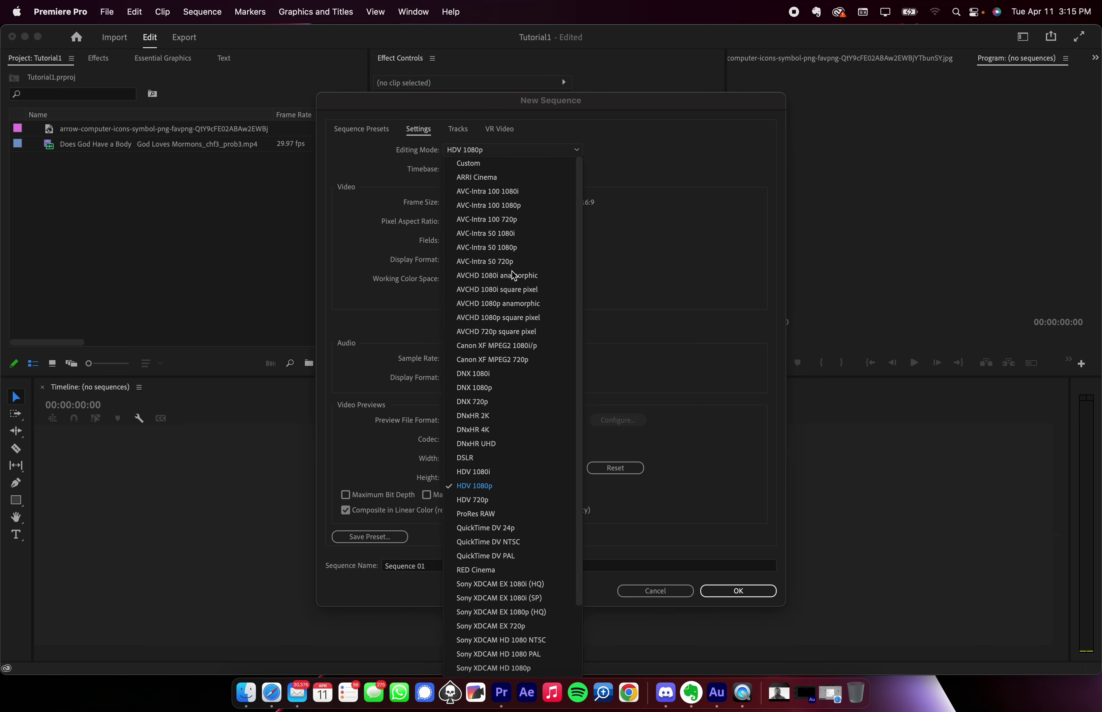
pyautogui.click(476, 165)
pyautogui.click(472, 169)
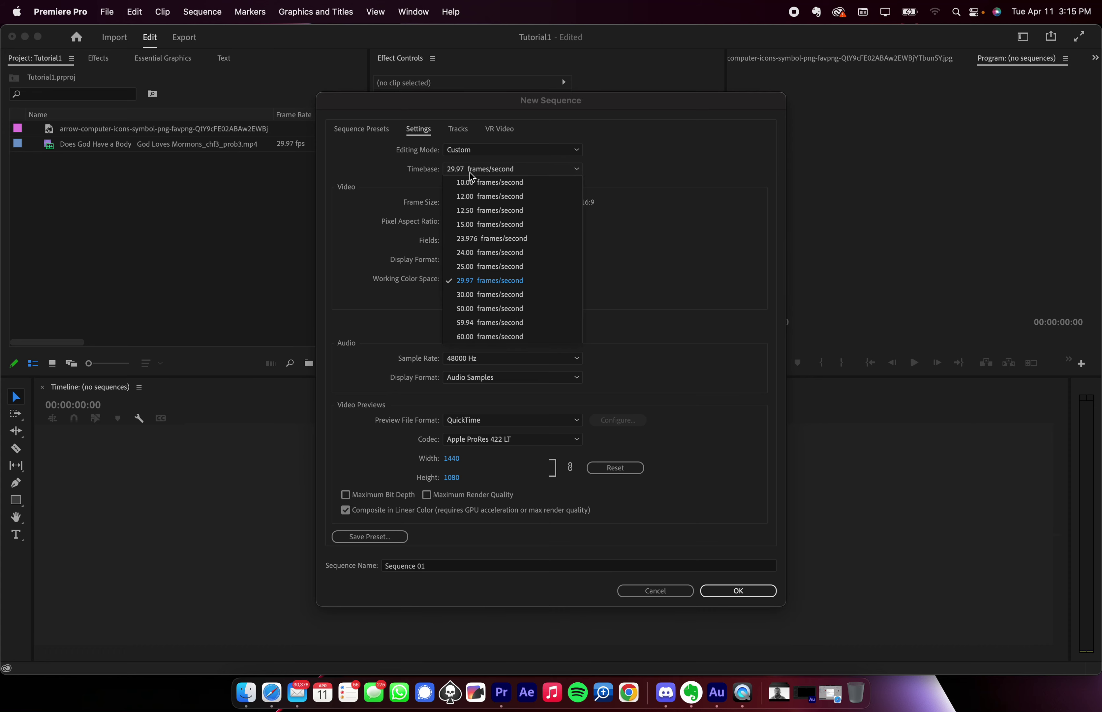
pyautogui.click(488, 284)
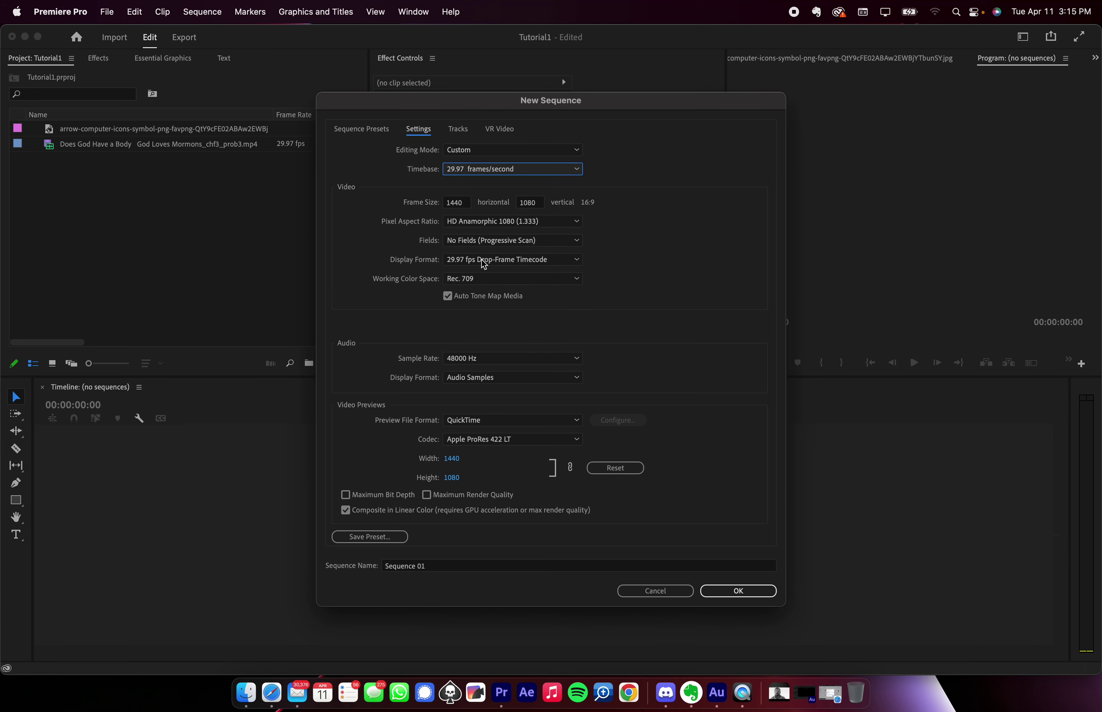
pyautogui.click(464, 204)
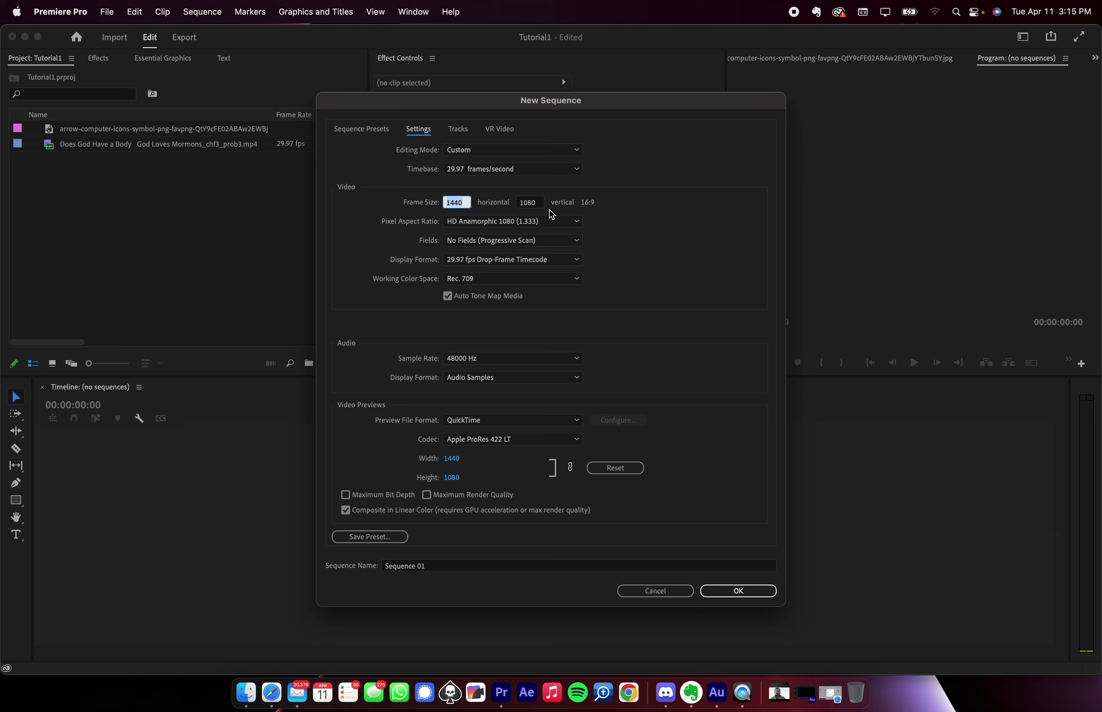
pyautogui.click(390, 229)
pyautogui.click(479, 223)
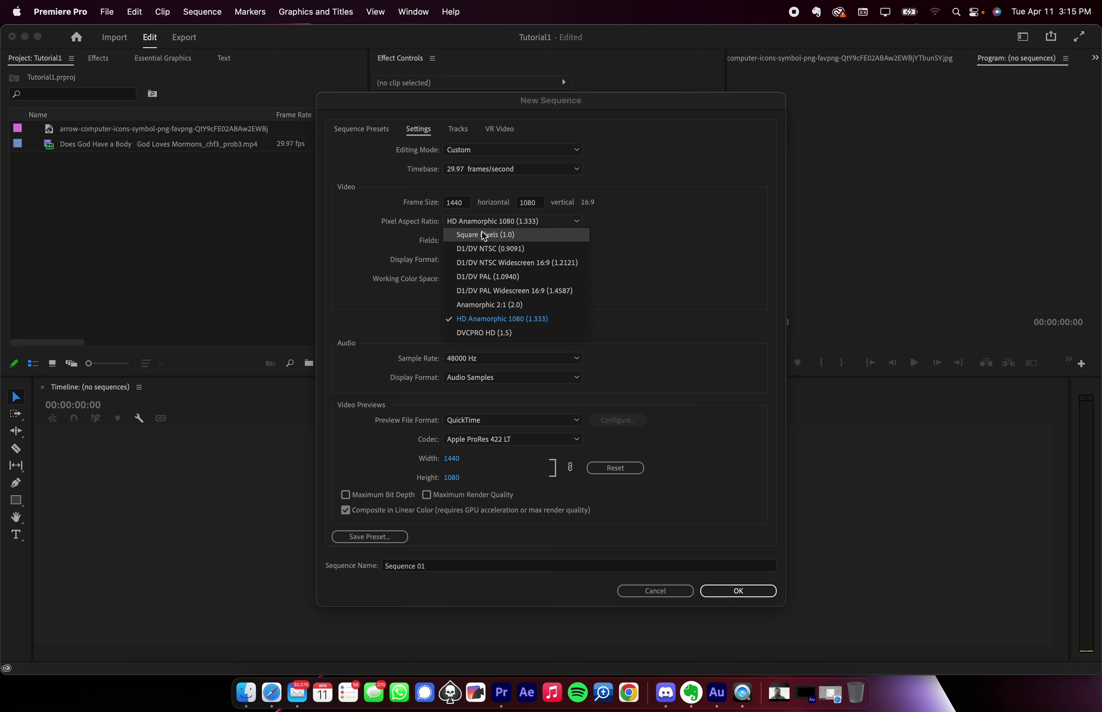
pyautogui.click(482, 233)
pyautogui.click(504, 227)
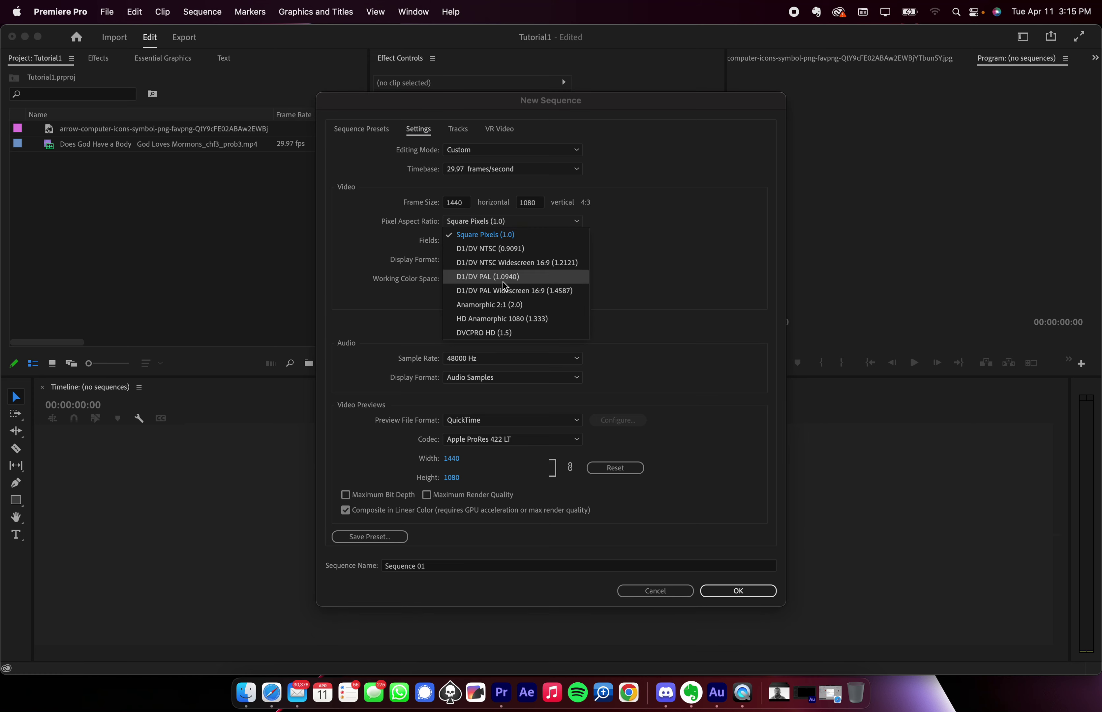
pyautogui.click(496, 231)
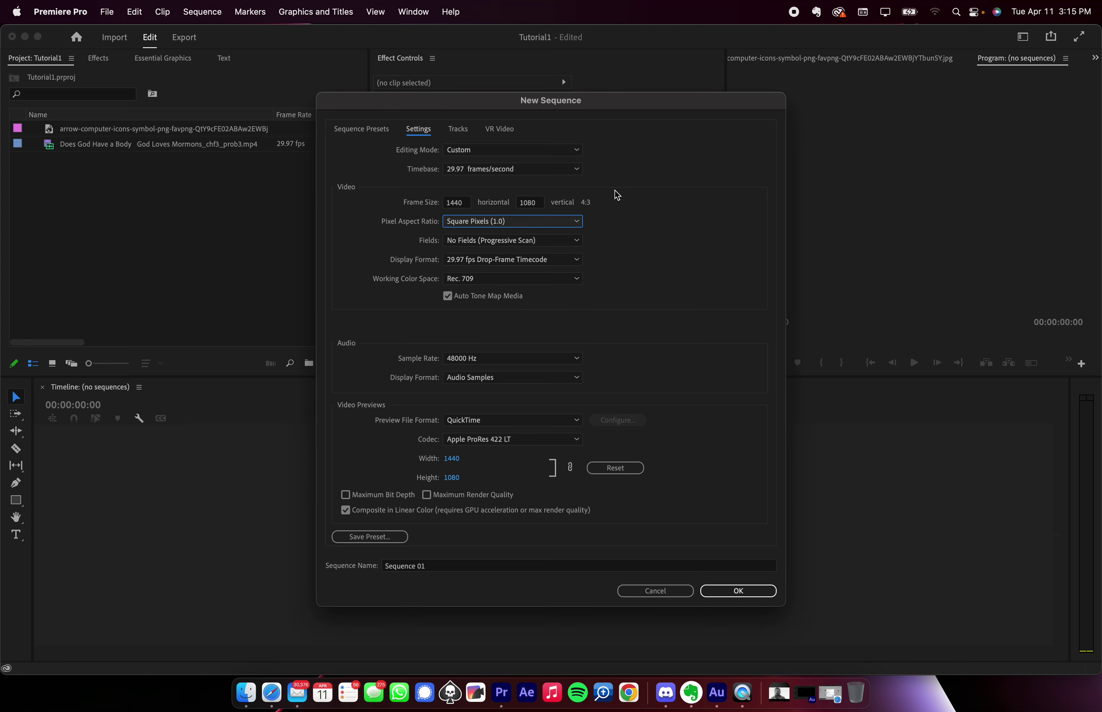
# - Set the frame size to 1080 wide by 1920 high
pyautogui.click(465, 204)
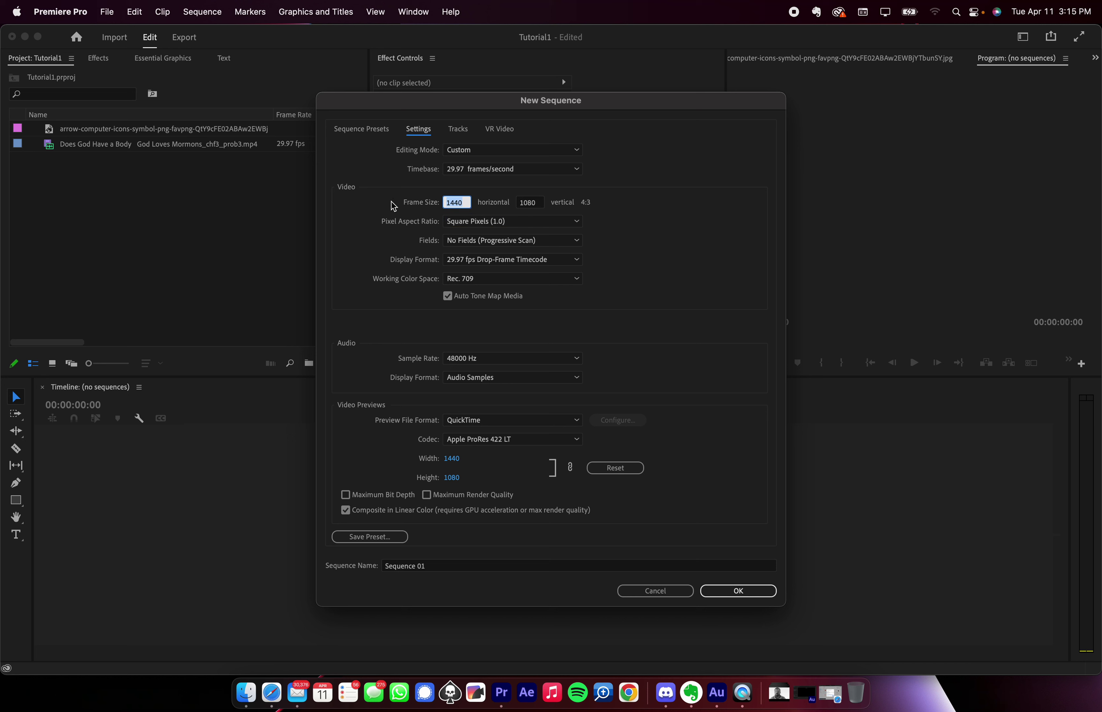
pyautogui.write('1')
pyautogui.press('Tab')
pyautogui.click(653, 210)
pyautogui.write('1080')
pyautogui.press('Tab')
pyautogui.write('1')
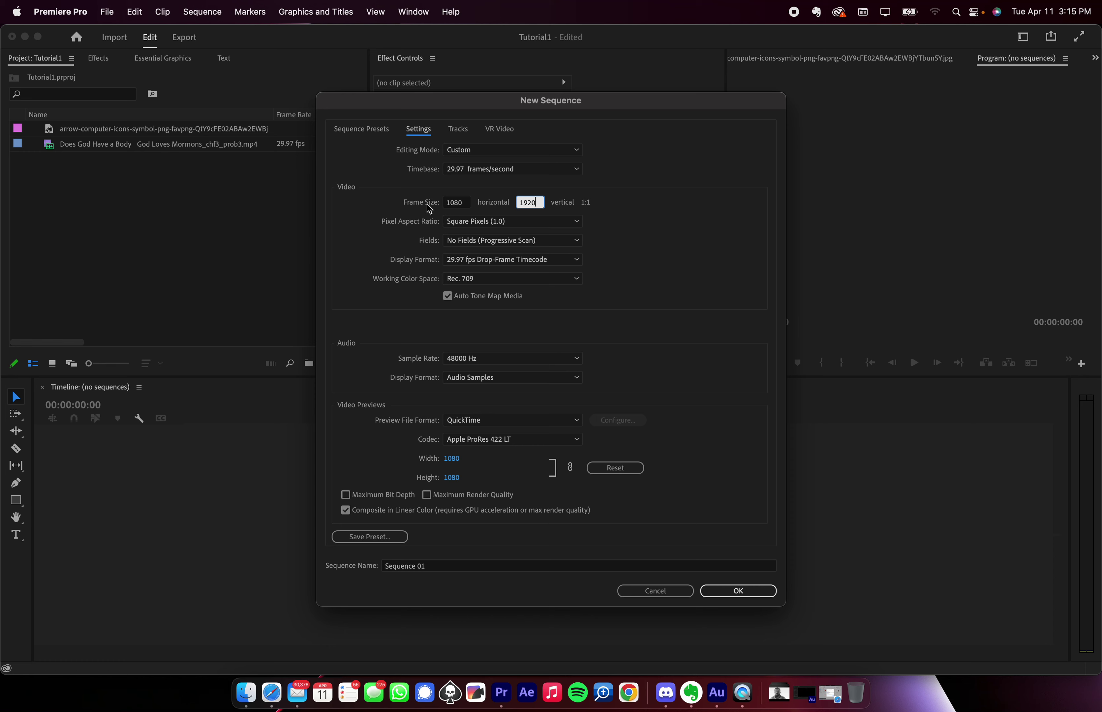
pyautogui.write('920')
pyautogui.click(369, 228)
# - Keep Rec. 709 and QuickTime ProRes 422 LT previews, and name the sequence 'Bradley is the coolest v3'
pyautogui.click(472, 279)
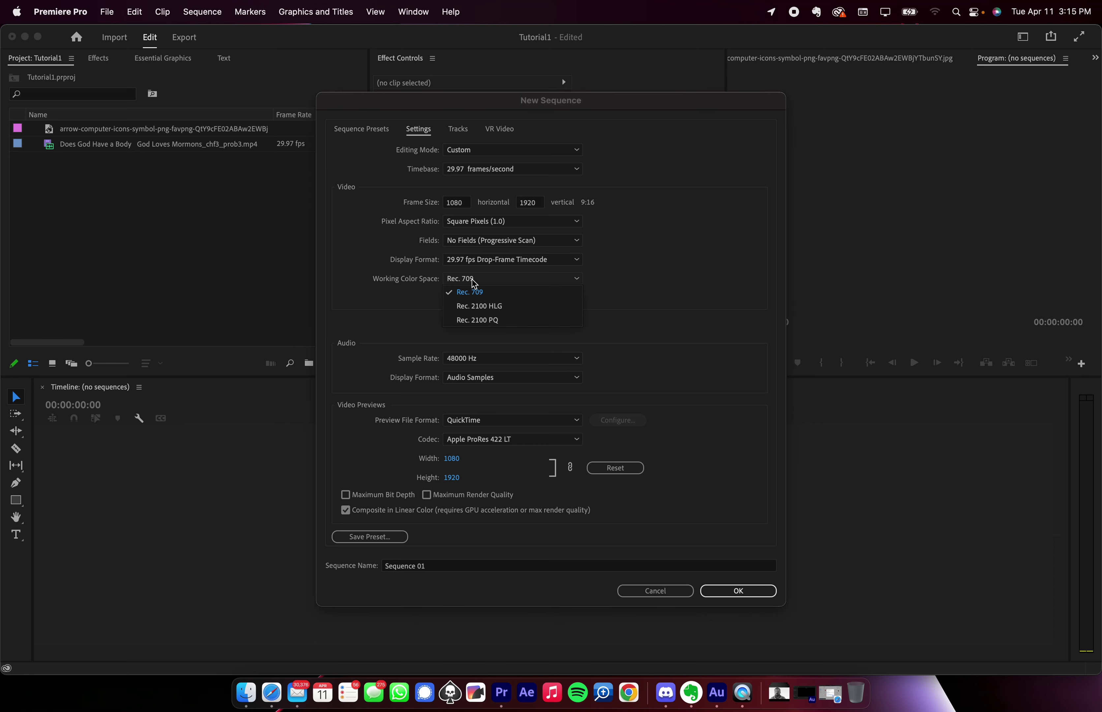
pyautogui.click(472, 278)
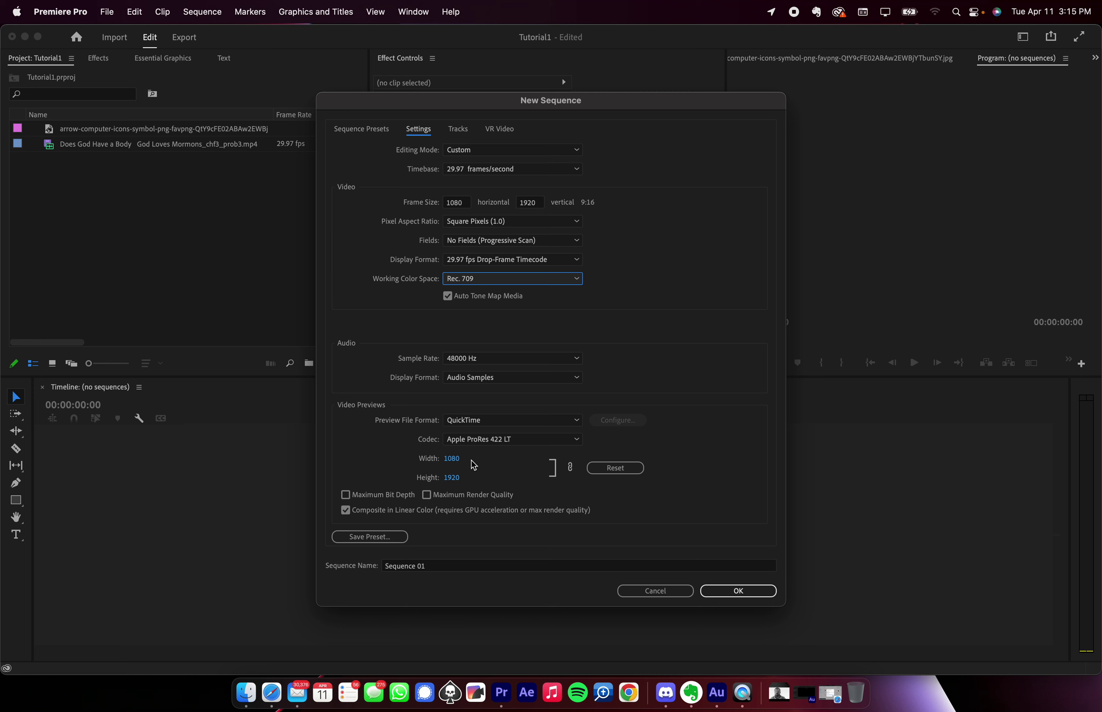
pyautogui.click(485, 439)
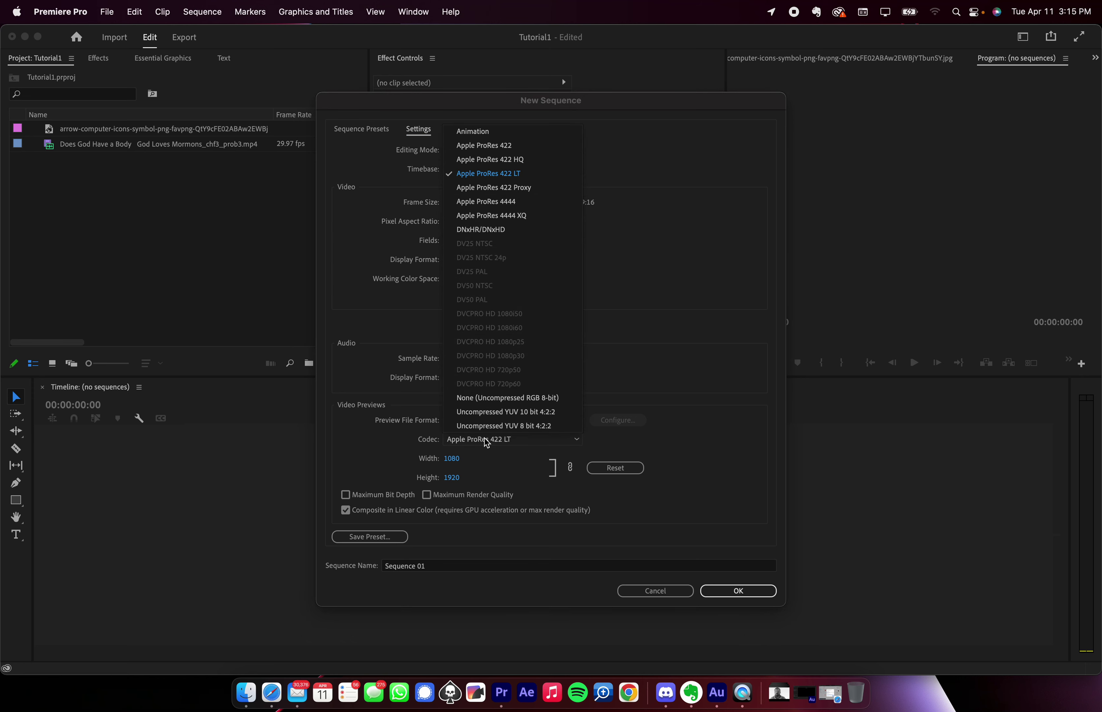
pyautogui.click(776, 407)
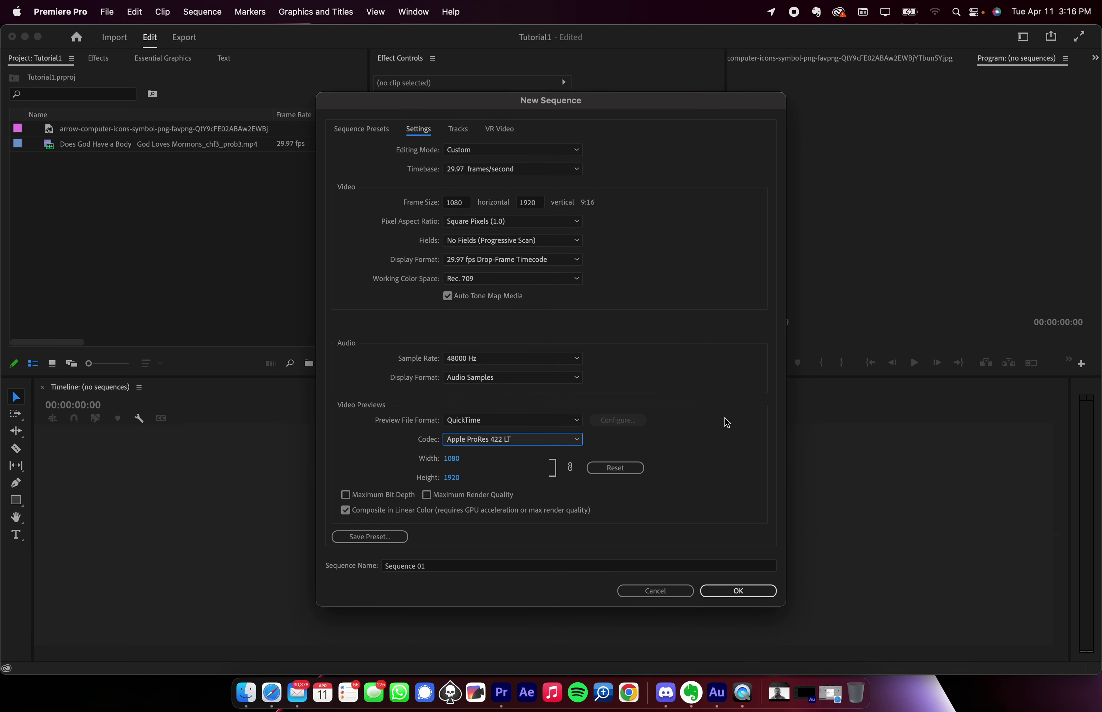
pyautogui.click(475, 421)
pyautogui.click(475, 422)
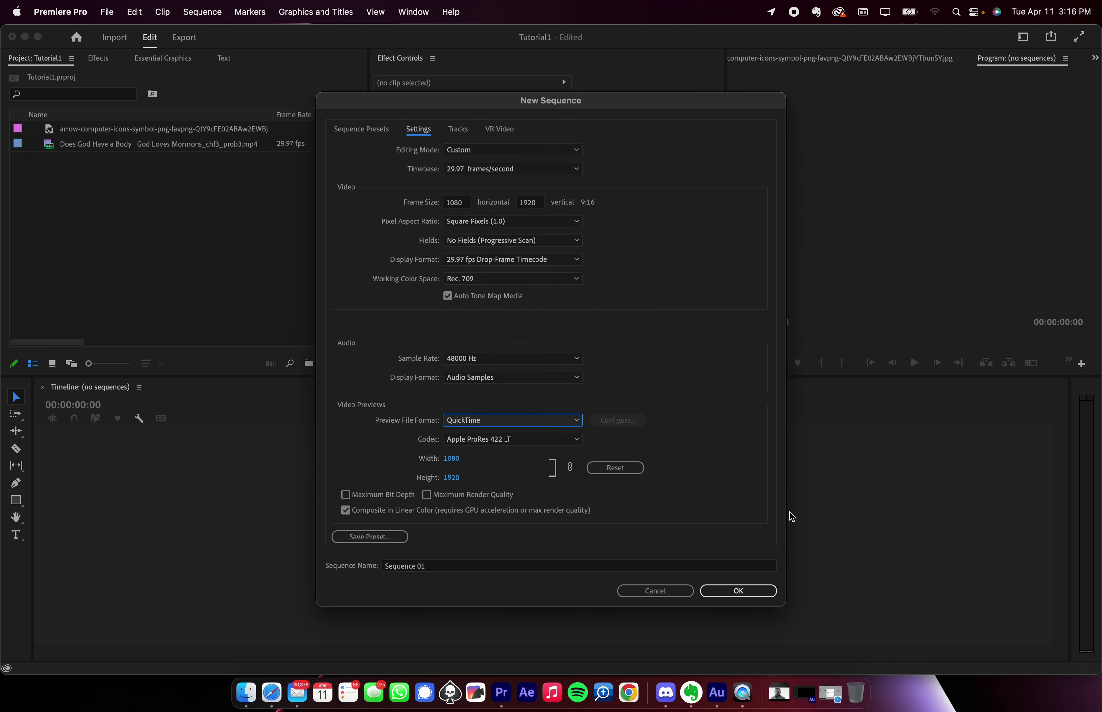
pyautogui.click(438, 570)
pyautogui.press('super+a')
pyautogui.write('Bradley')
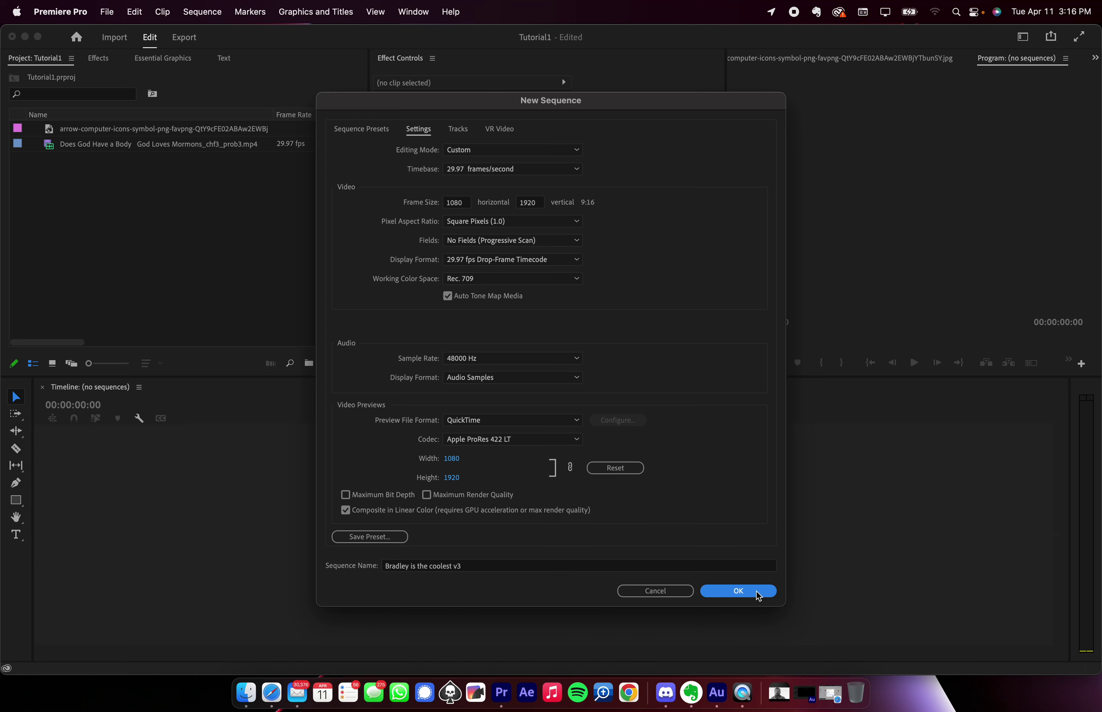
# - Create the 'Bradley is the coolest v3' sequence and drag the Does God Have a Body clip onto V1
pyautogui.click(744, 592)
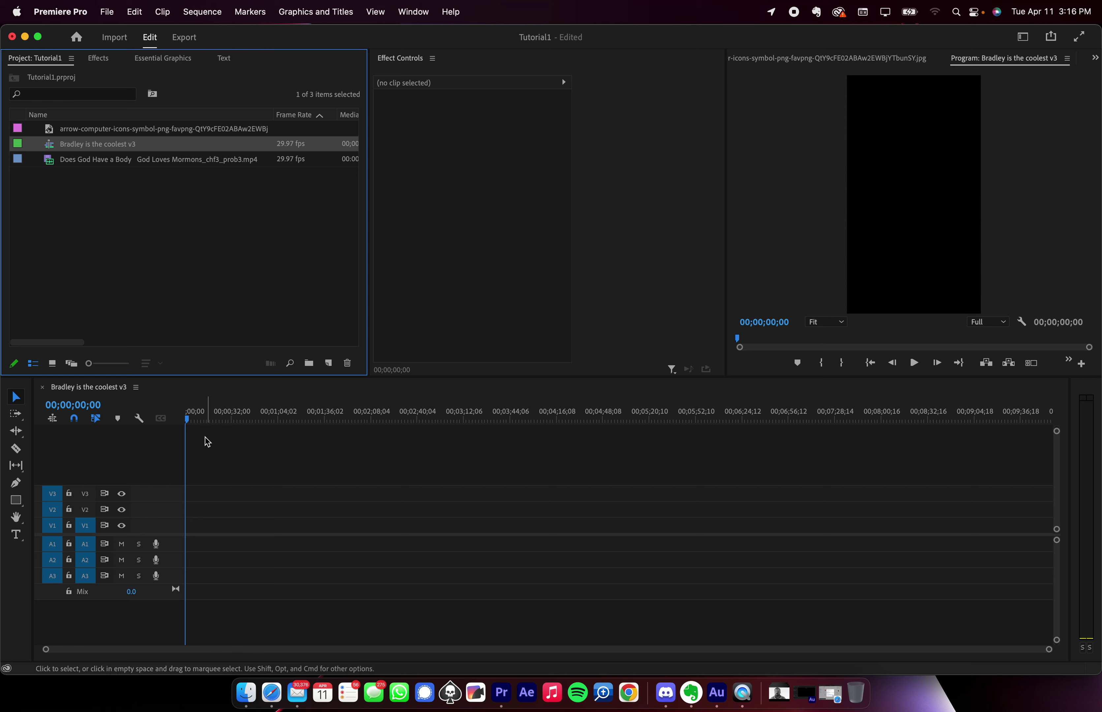
pyautogui.moveTo(199, 419); pyautogui.dragTo(502, 418)
pyautogui.click(189, 412)
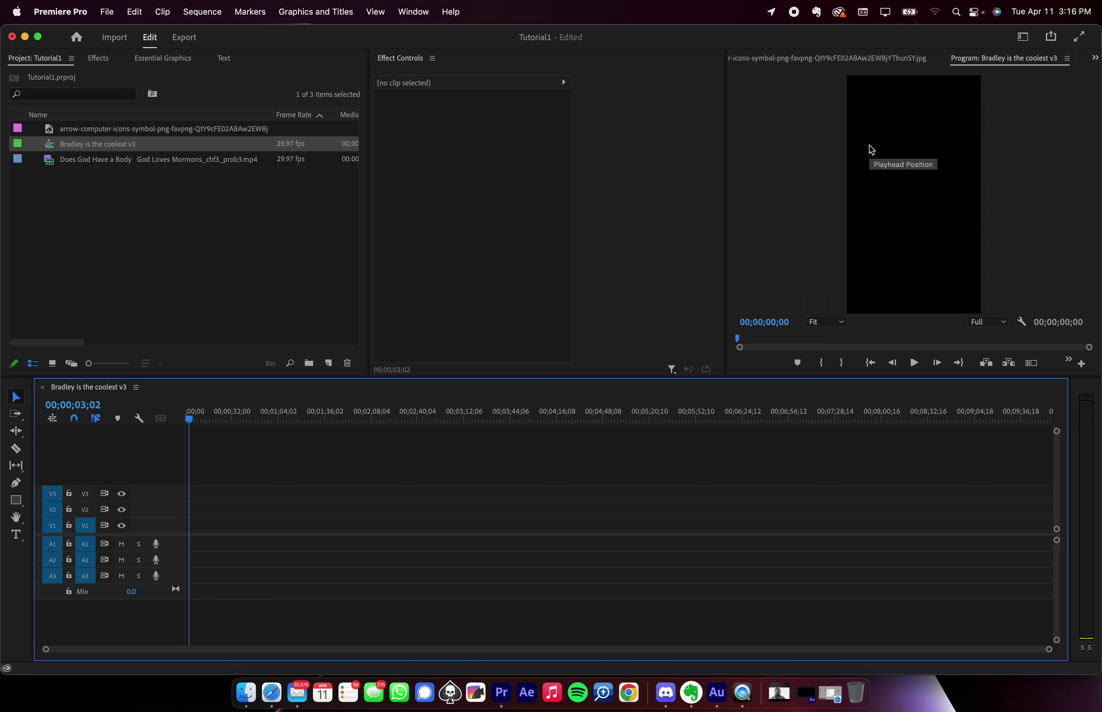
pyautogui.click(799, 155)
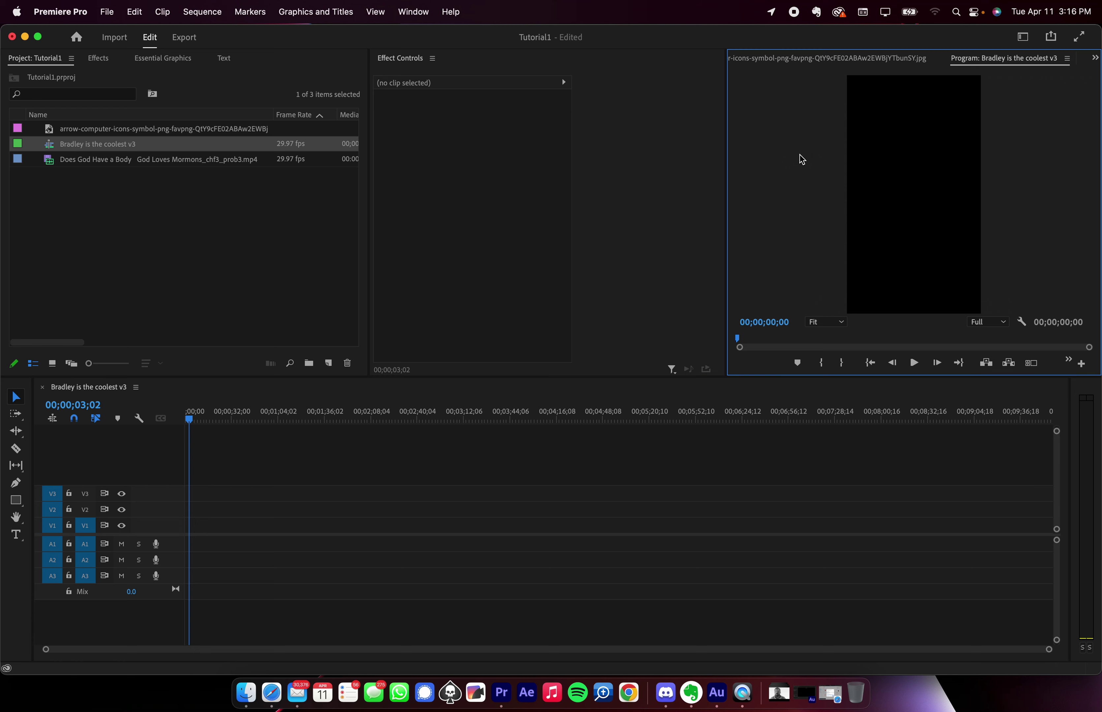
pyautogui.click(54, 163)
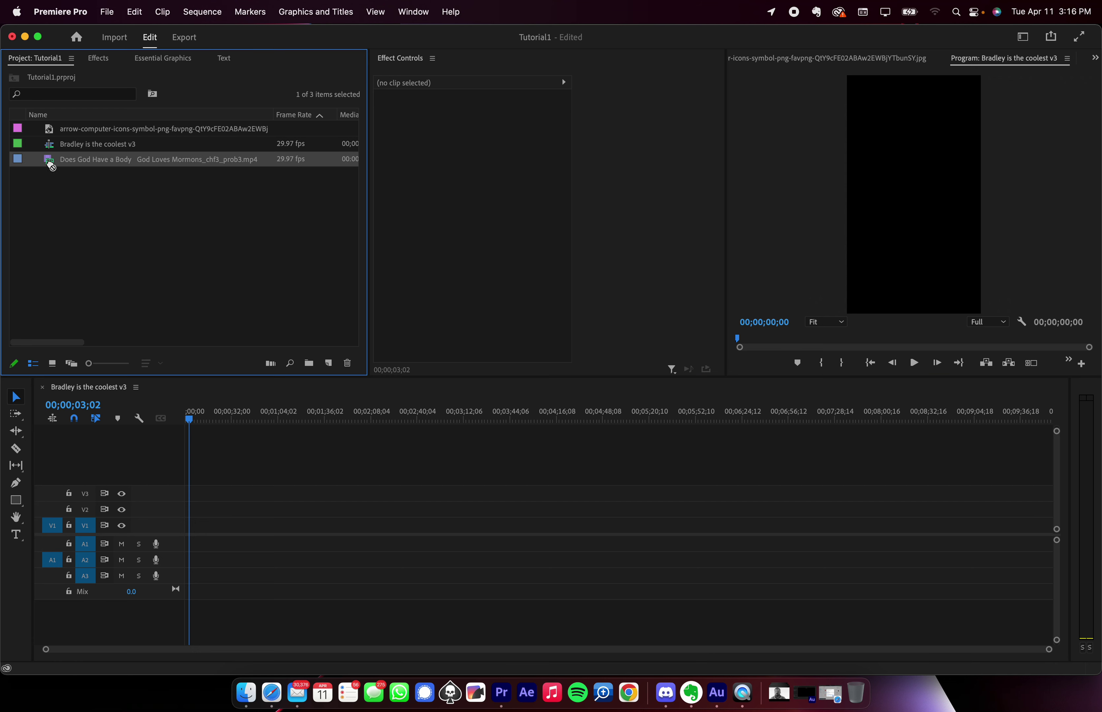
pyautogui.moveTo(51, 165); pyautogui.dragTo(175, 532)
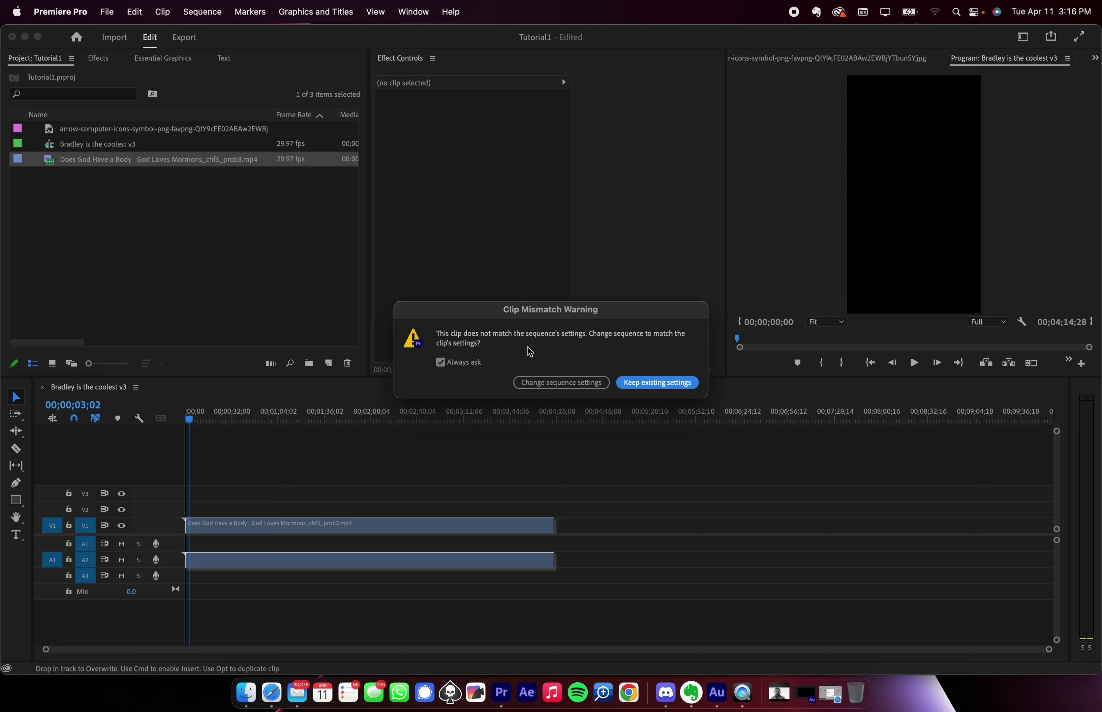
# - Keep the vertical sequence settings, then play and scrub the clip from the GOD BODY title frame
pyautogui.click(658, 383)
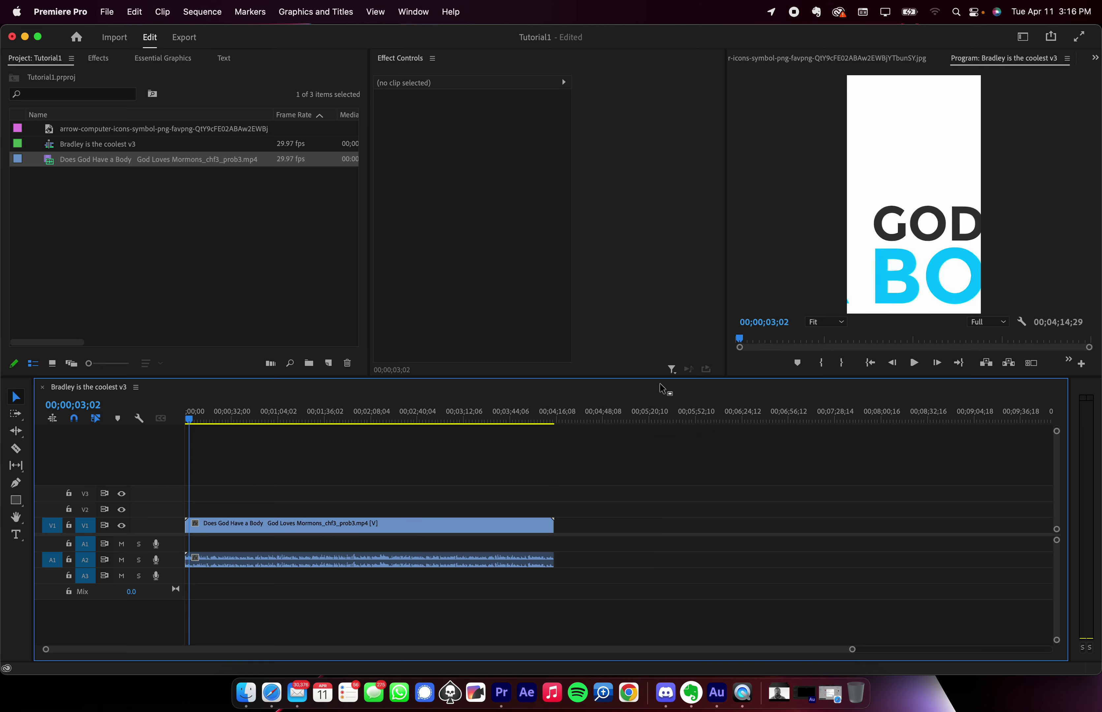
pyautogui.press('space')
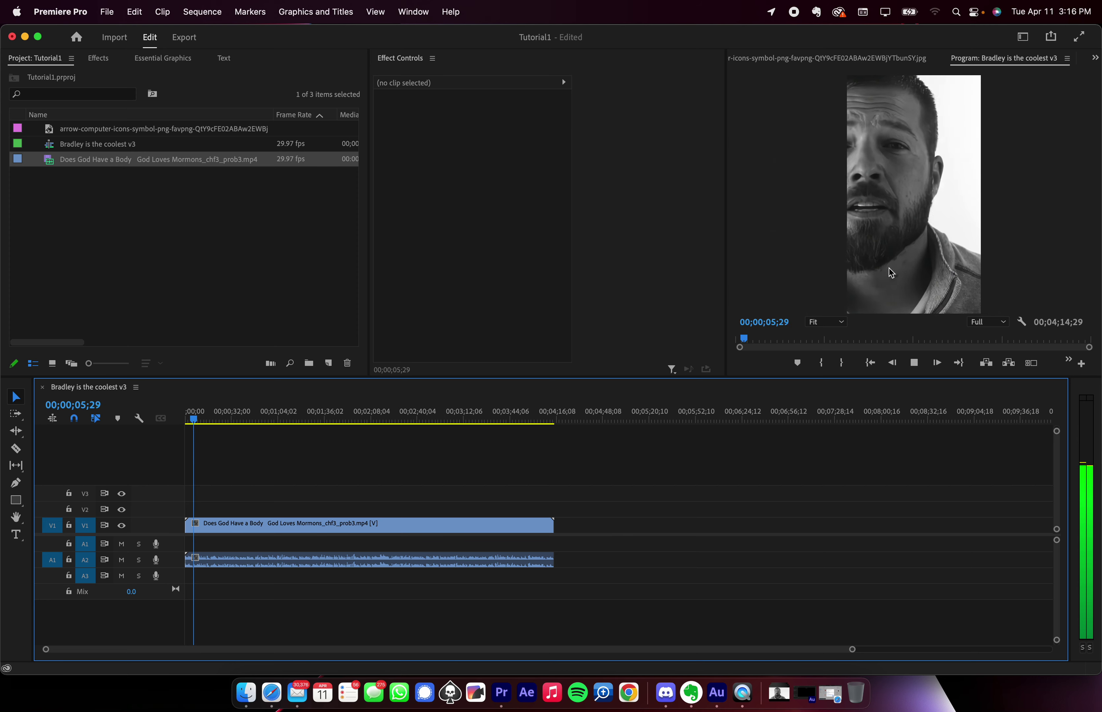
pyautogui.click(890, 267)
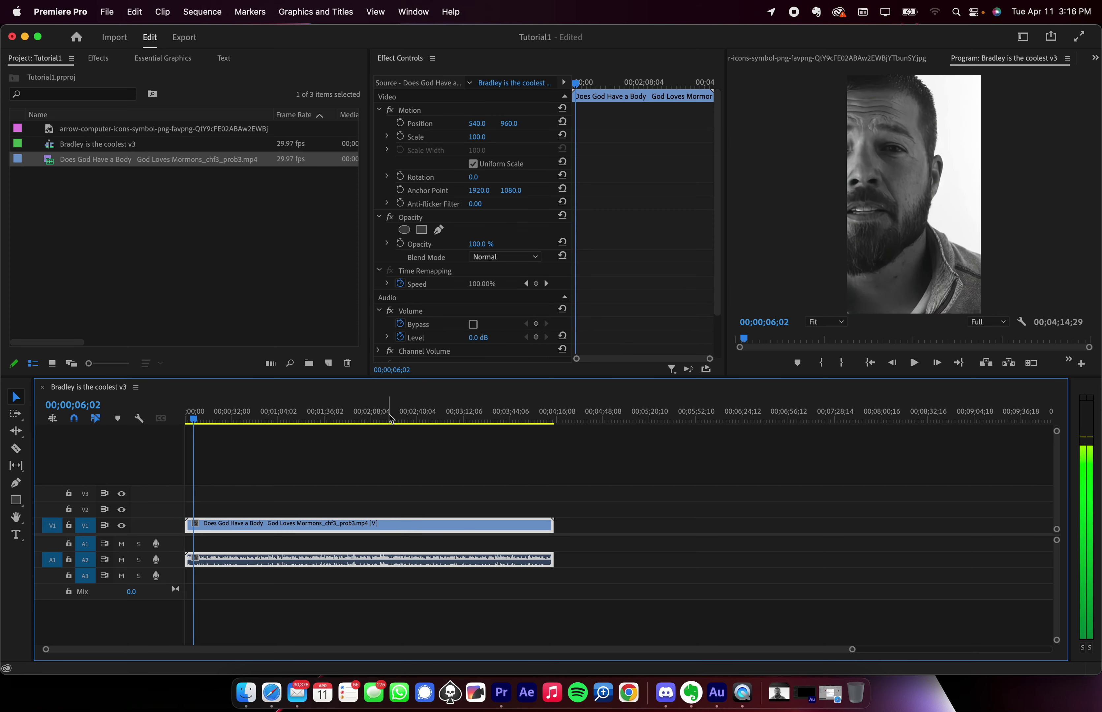
pyautogui.click(193, 423)
pyautogui.moveTo(193, 423); pyautogui.dragTo(189, 422)
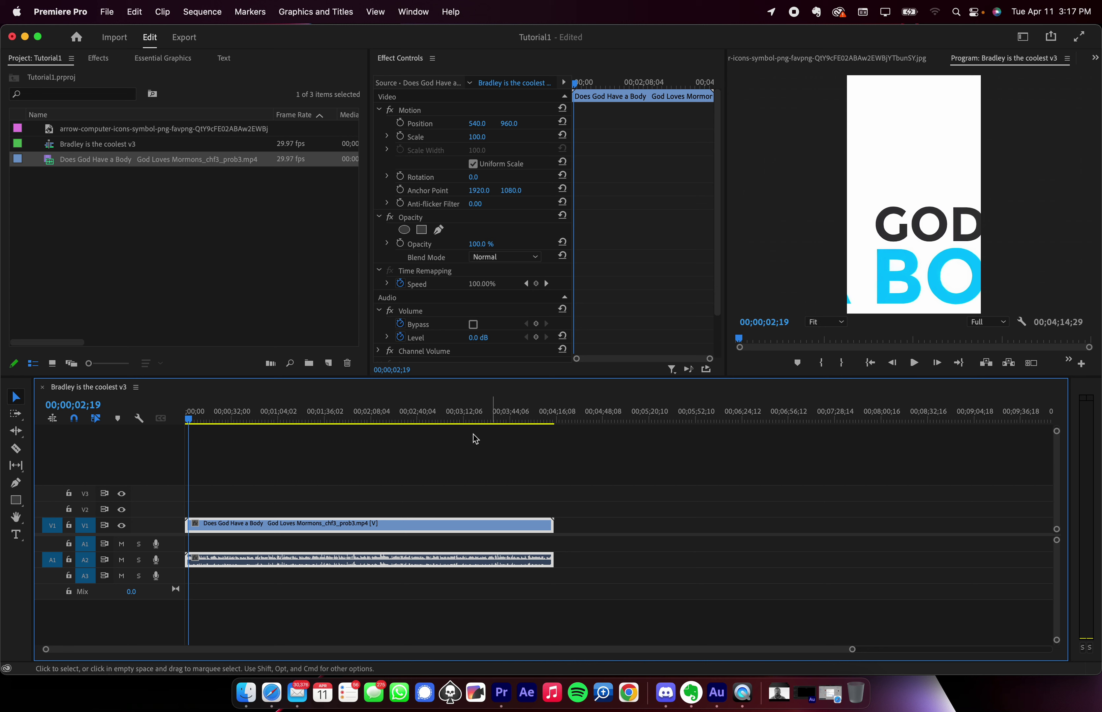
pyautogui.moveTo(204, 423); pyautogui.dragTo(232, 431)
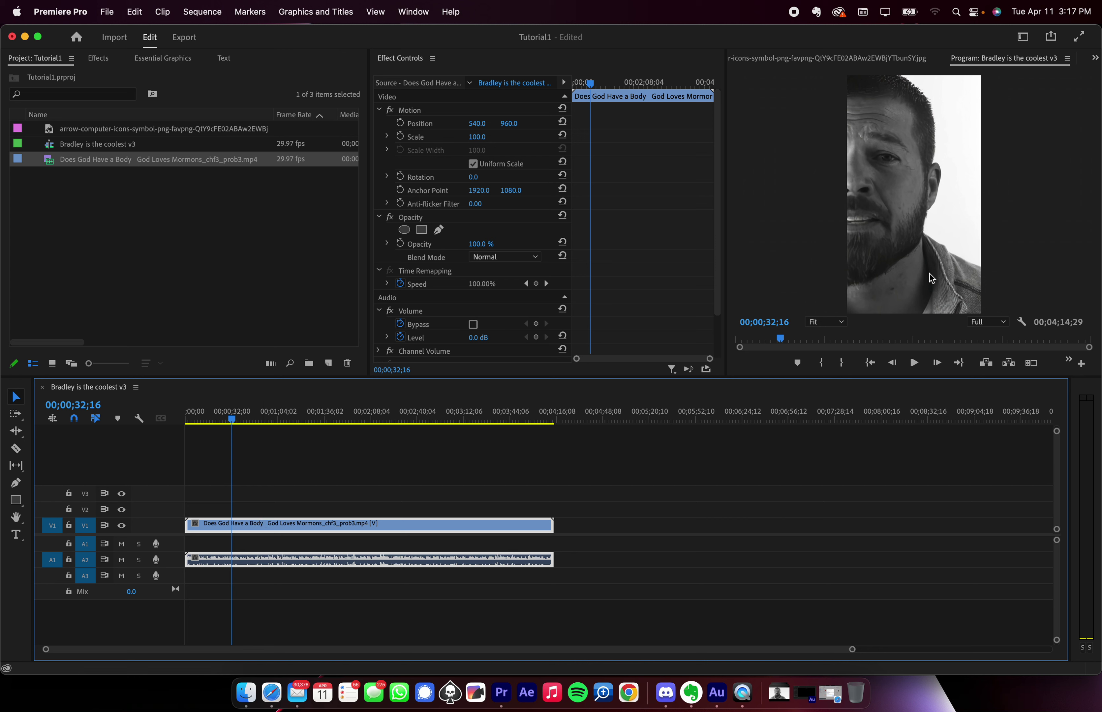
pyautogui.moveTo(510, 123); pyautogui.dragTo(361, 124)
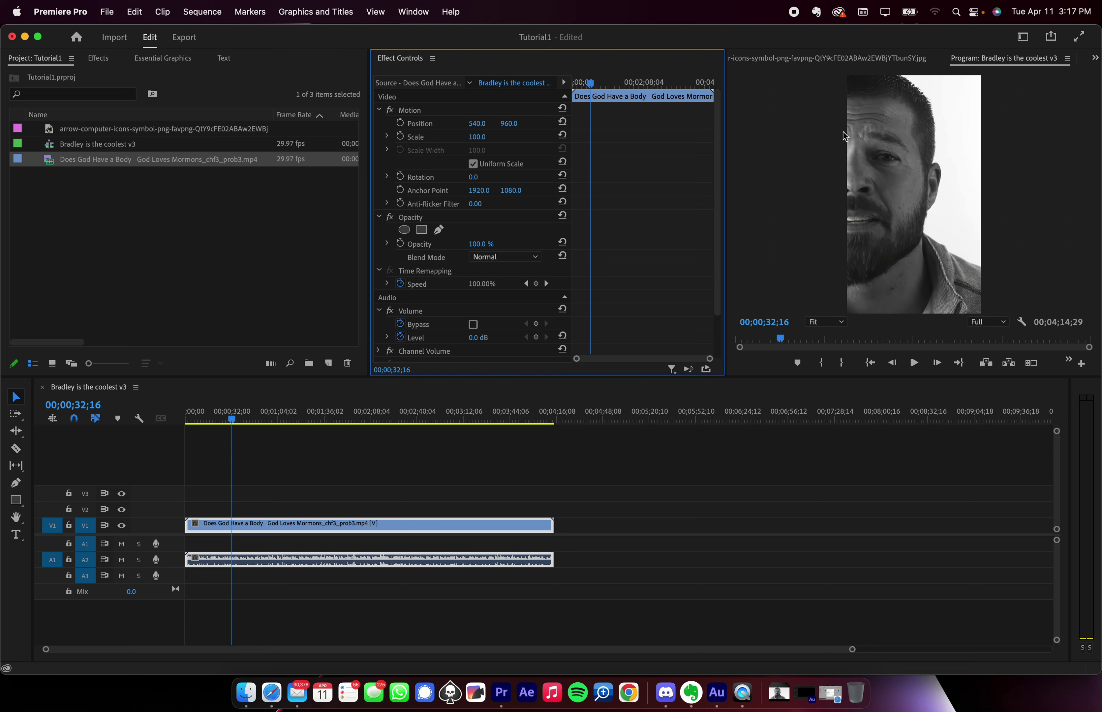
# - Scrub the clip's Motion values to Position 546, 945 and Scale 30.3, previewing the framing
pyautogui.moveTo(479, 123)
pyautogui.mouseDown()
pyautogui.moveTo(505, 123)
pyautogui.moveTo(473, 123)
pyautogui.mouseUp()
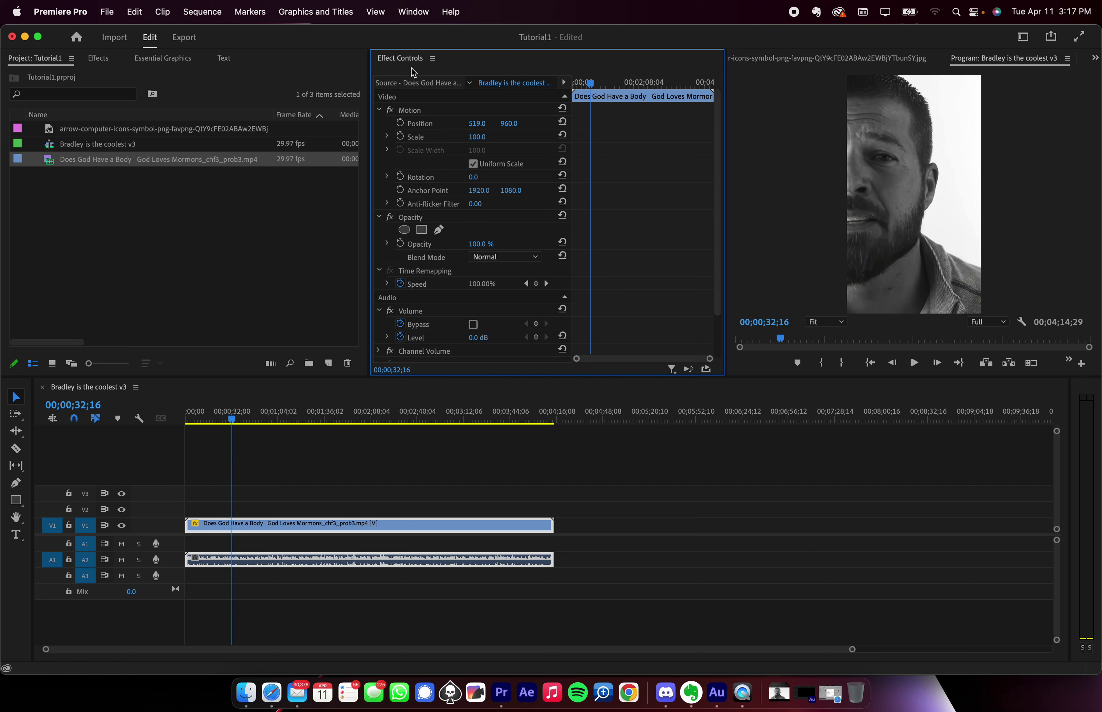
pyautogui.click(420, 112)
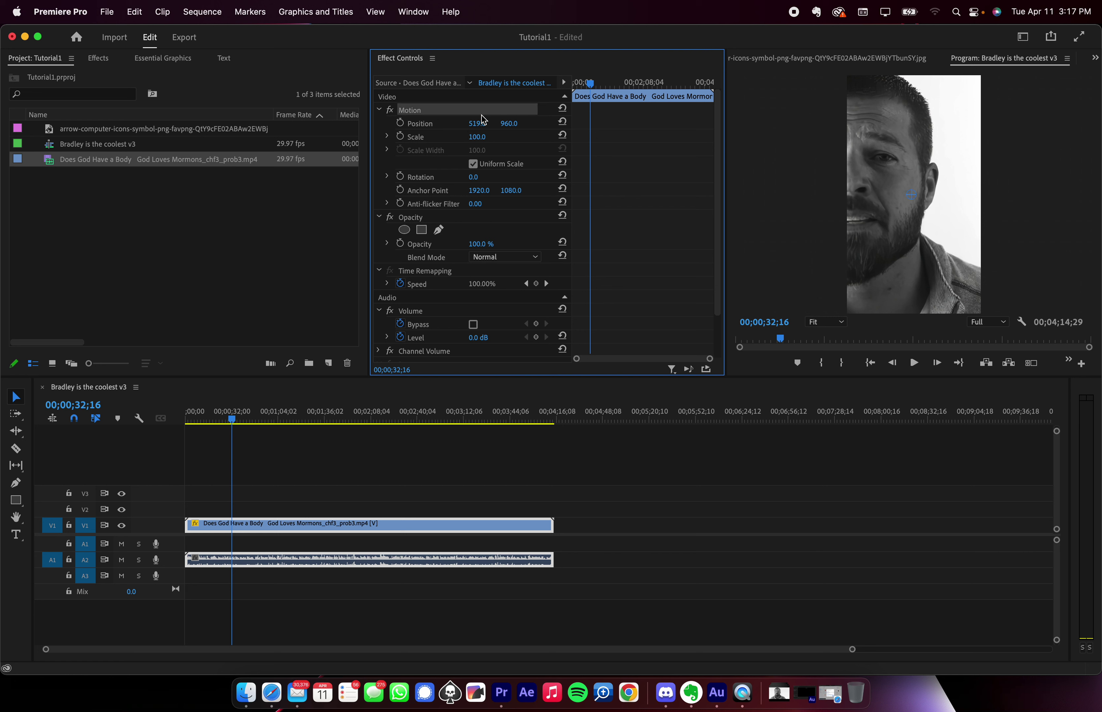
pyautogui.click(426, 133)
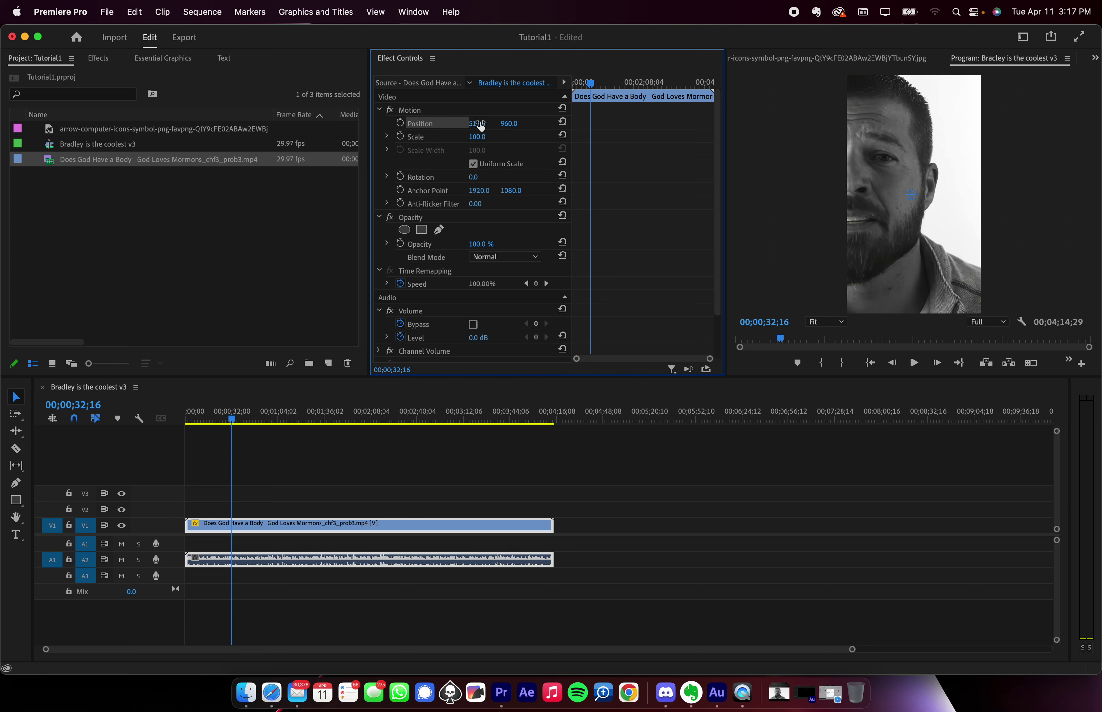
pyautogui.moveTo(479, 124); pyautogui.dragTo(667, 124)
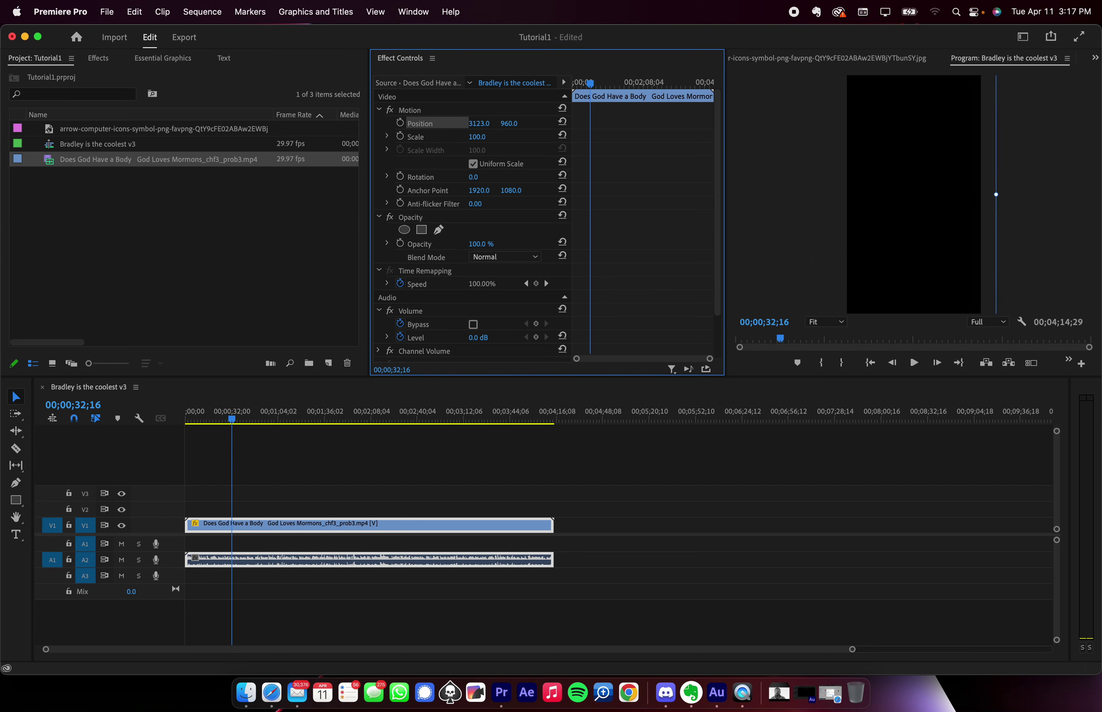
pyautogui.press('space')
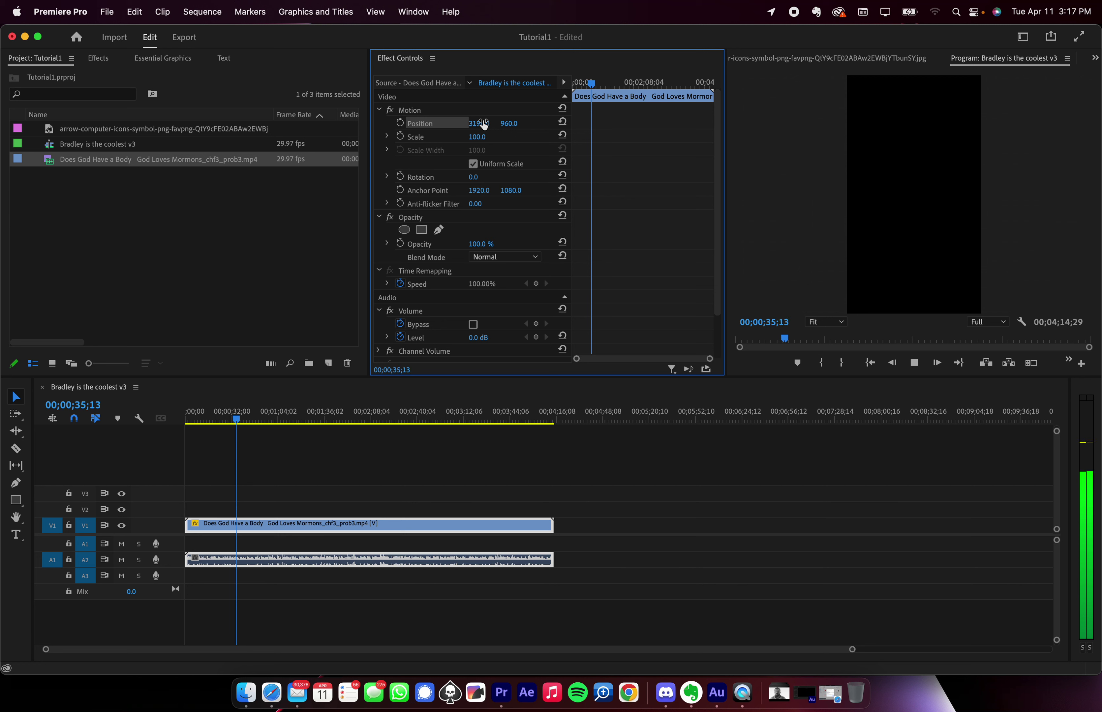
pyautogui.moveTo(483, 124); pyautogui.dragTo(56, 124)
pyautogui.moveTo(476, 138)
pyautogui.mouseDown()
pyautogui.moveTo(801, 138)
pyautogui.moveTo(472, 138)
pyautogui.mouseUp()
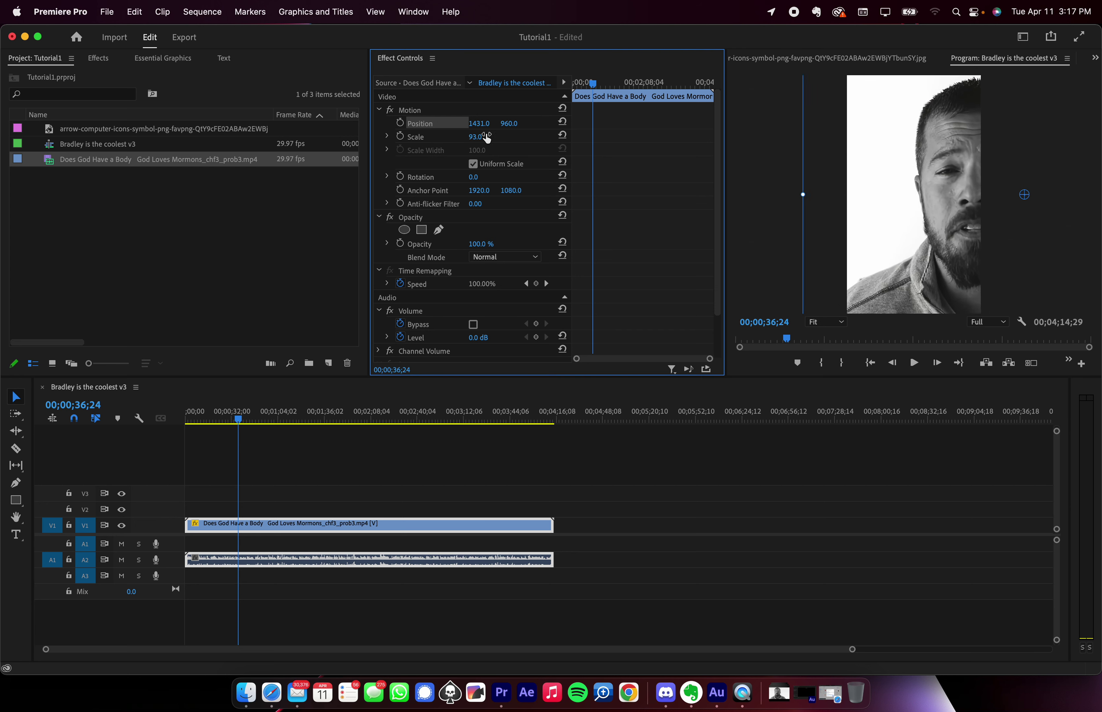
pyautogui.moveTo(475, 136); pyautogui.dragTo(483, 125)
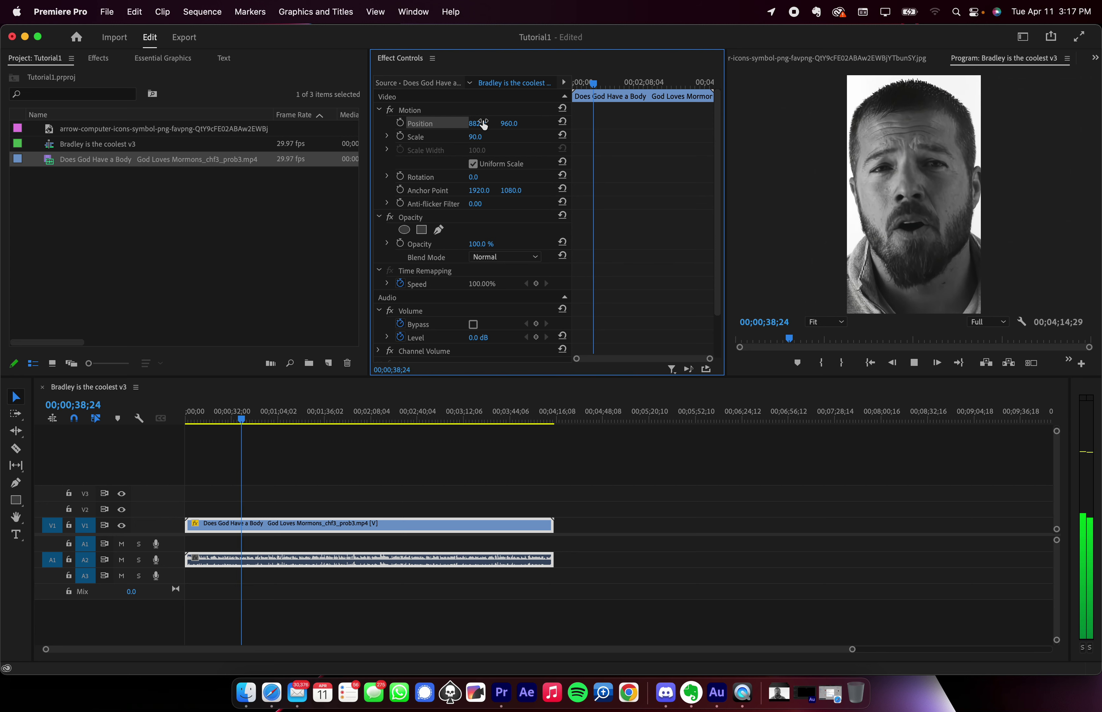
pyautogui.moveTo(477, 136)
pyautogui.mouseDown()
pyautogui.moveTo(440, 136)
pyautogui.moveTo(505, 123)
pyautogui.moveTo(459, 124)
pyautogui.moveTo(487, 139)
pyautogui.mouseUp()
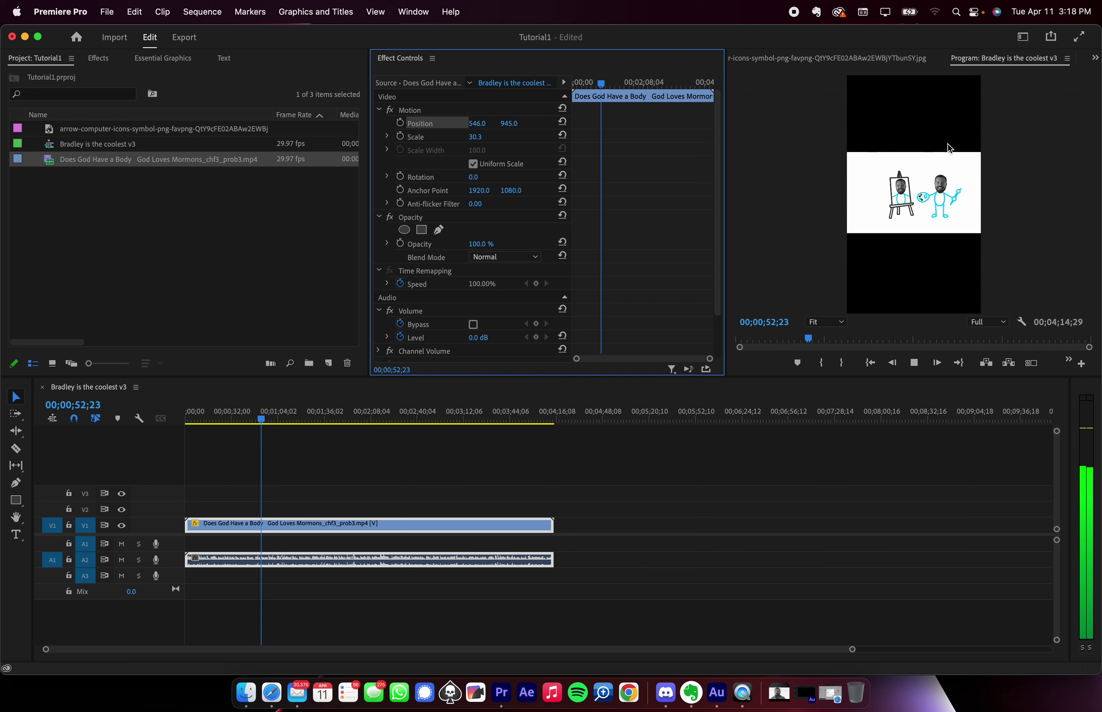
pyautogui.press('space')
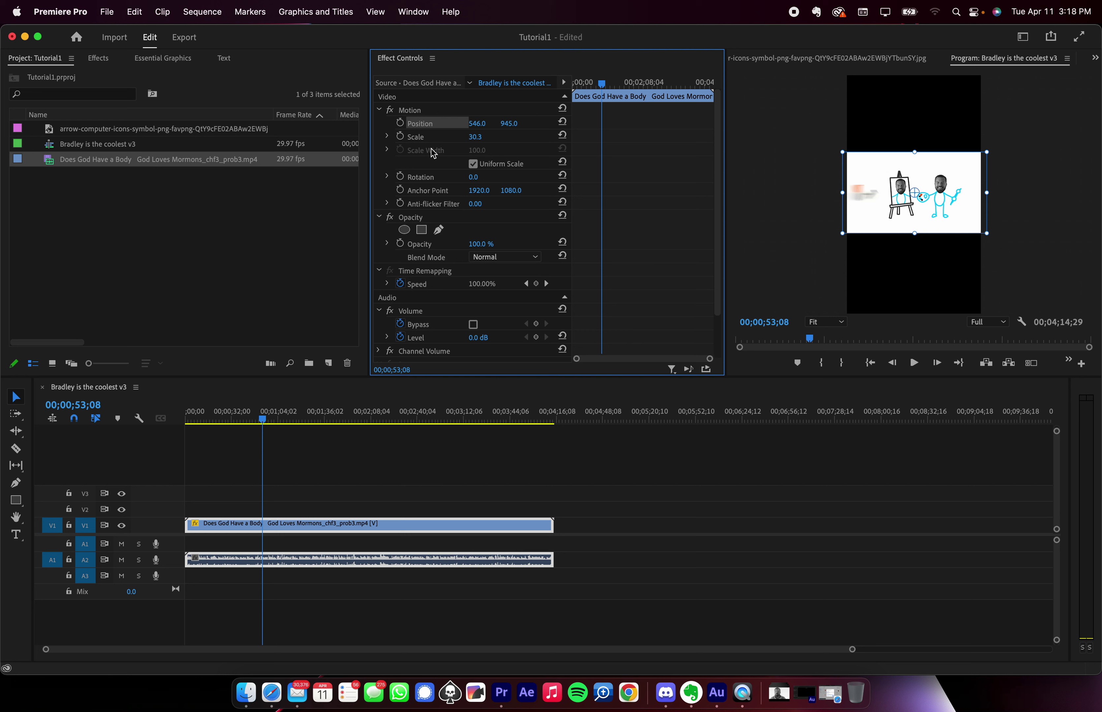
# - Enable Scale keyframing and add scale keyframes at about 14 seconds and 2:55
pyautogui.moveTo(615, 86); pyautogui.dragTo(545, 89)
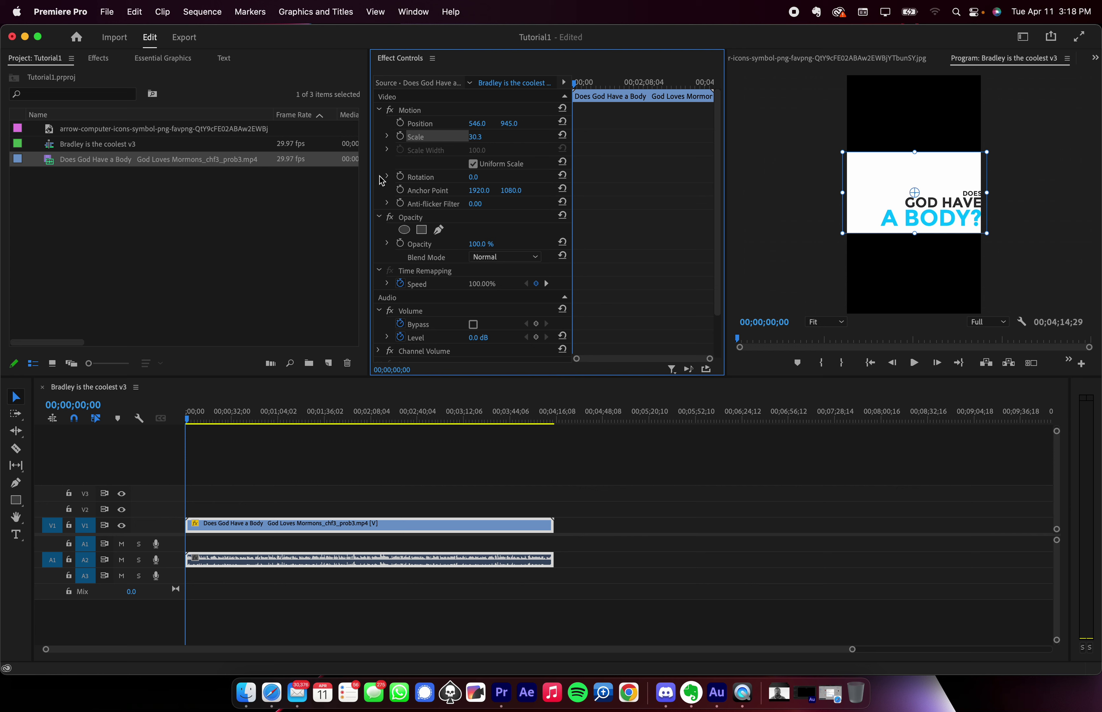
pyautogui.moveTo(366, 186); pyautogui.dragTo(184, 186)
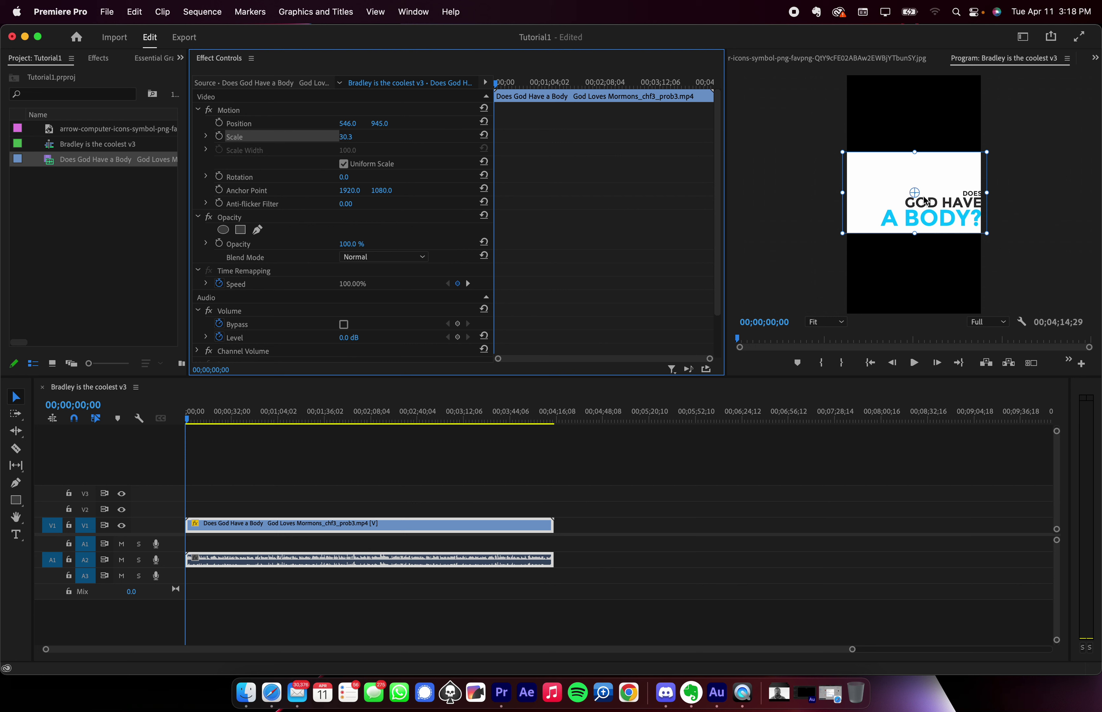
pyautogui.click(220, 138)
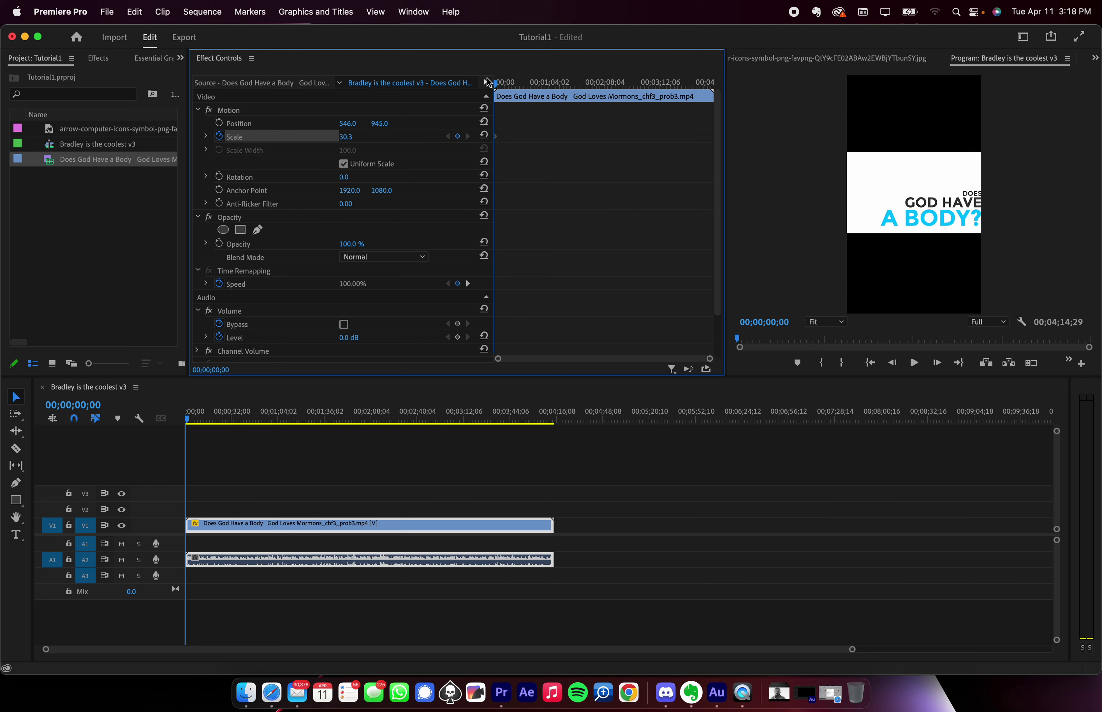
pyautogui.moveTo(490, 82); pyautogui.dragTo(547, 83)
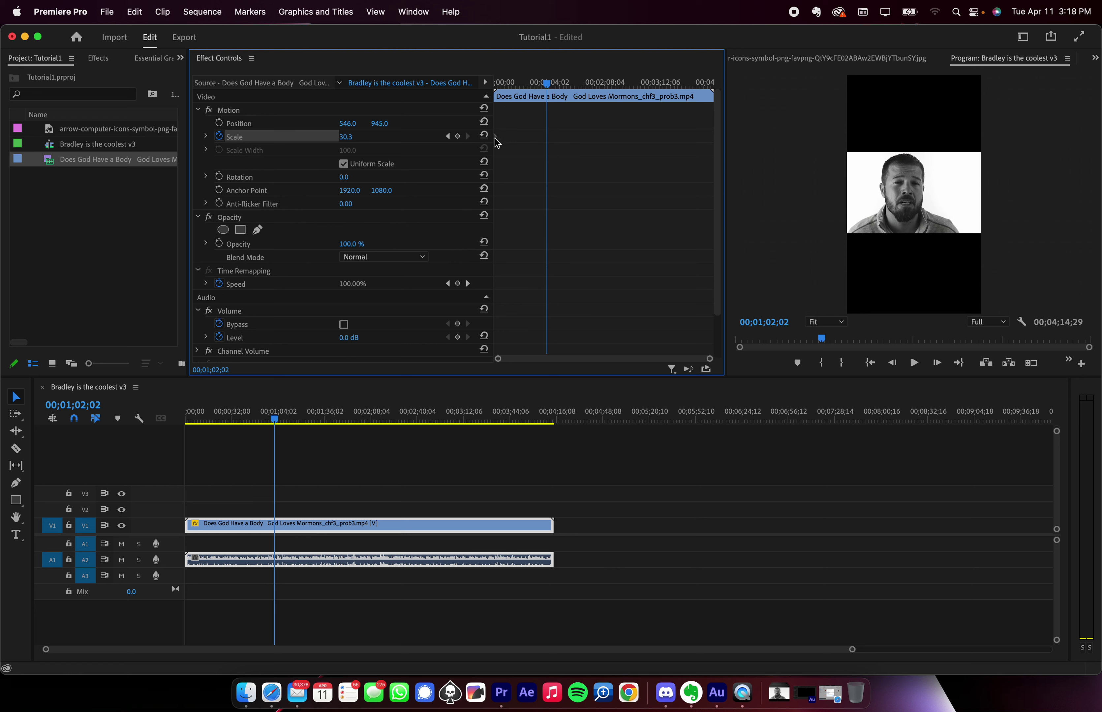
pyautogui.moveTo(496, 137); pyautogui.dragTo(506, 137)
pyautogui.click(508, 83)
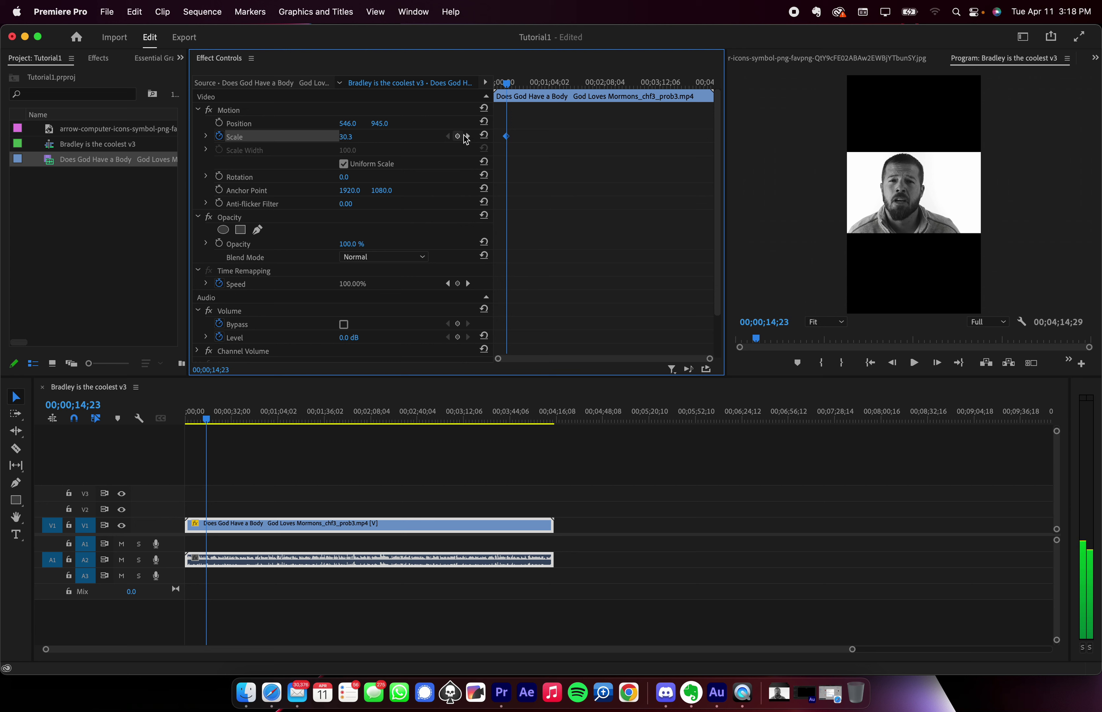
pyautogui.click(464, 136)
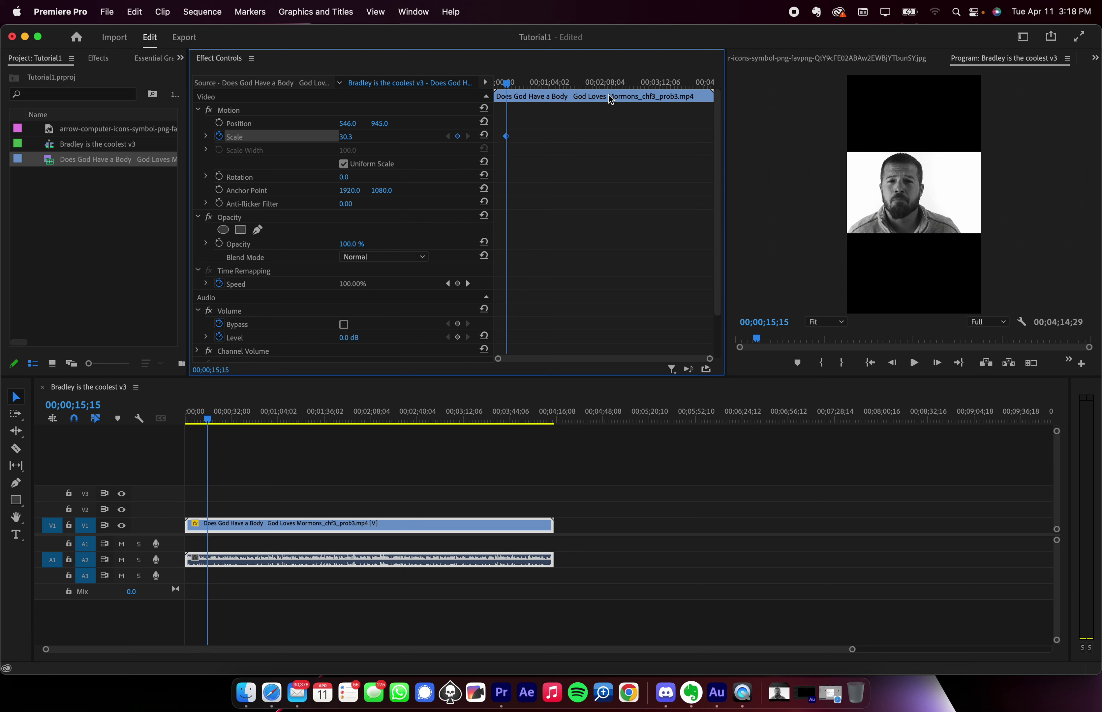
pyautogui.click(646, 84)
pyautogui.moveTo(342, 137)
pyautogui.mouseDown()
pyautogui.moveTo(370, 138)
pyautogui.moveTo(358, 137)
pyautogui.mouseUp()
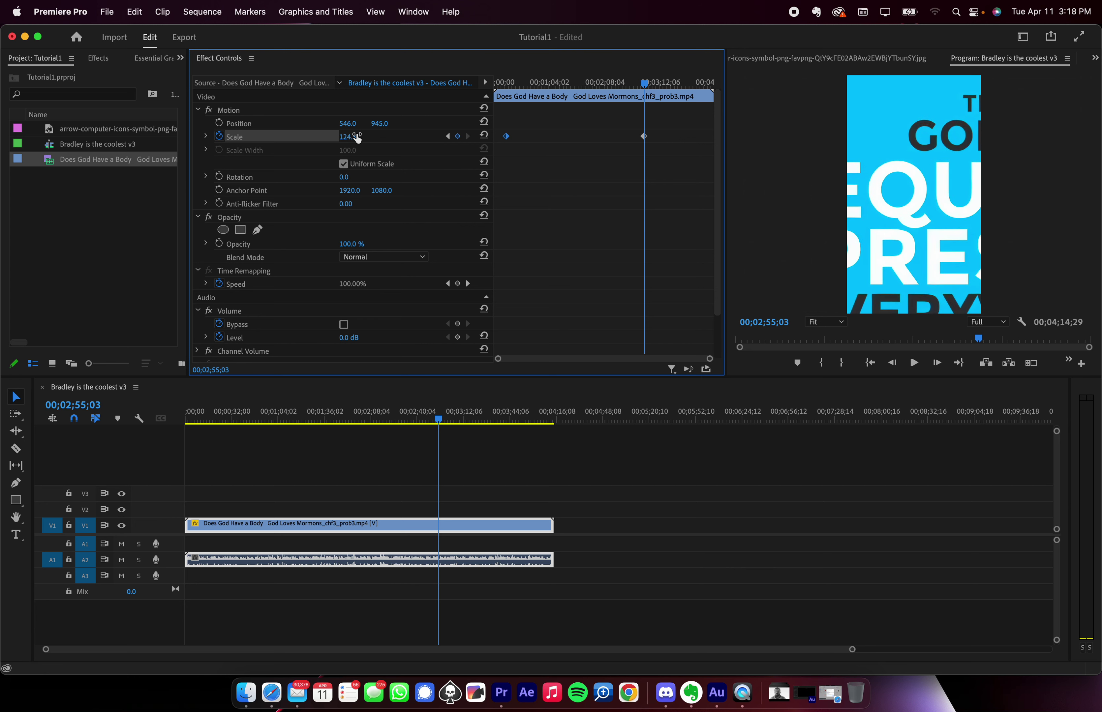
# - Preview the zoom full-window, then delete both Scale keyframes so Scale stays 30.3
pyautogui.moveTo(537, 83); pyautogui.dragTo(479, 75)
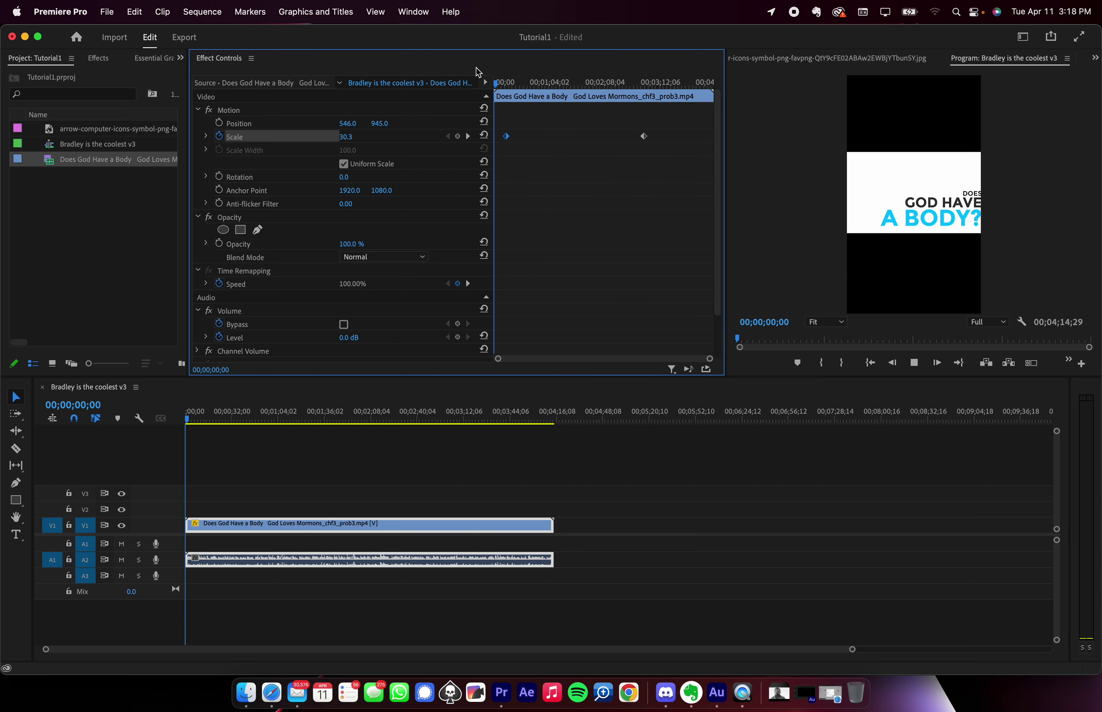
pyautogui.press('space')
pyautogui.click(509, 93)
pyautogui.press('space')
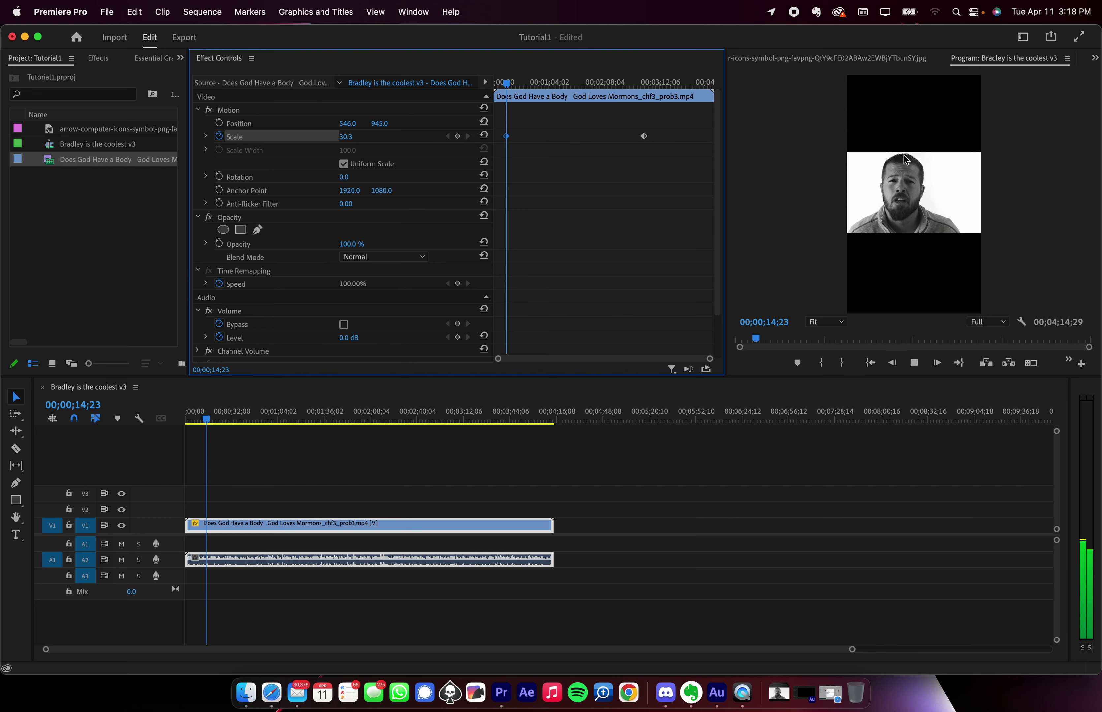
pyautogui.press('`')
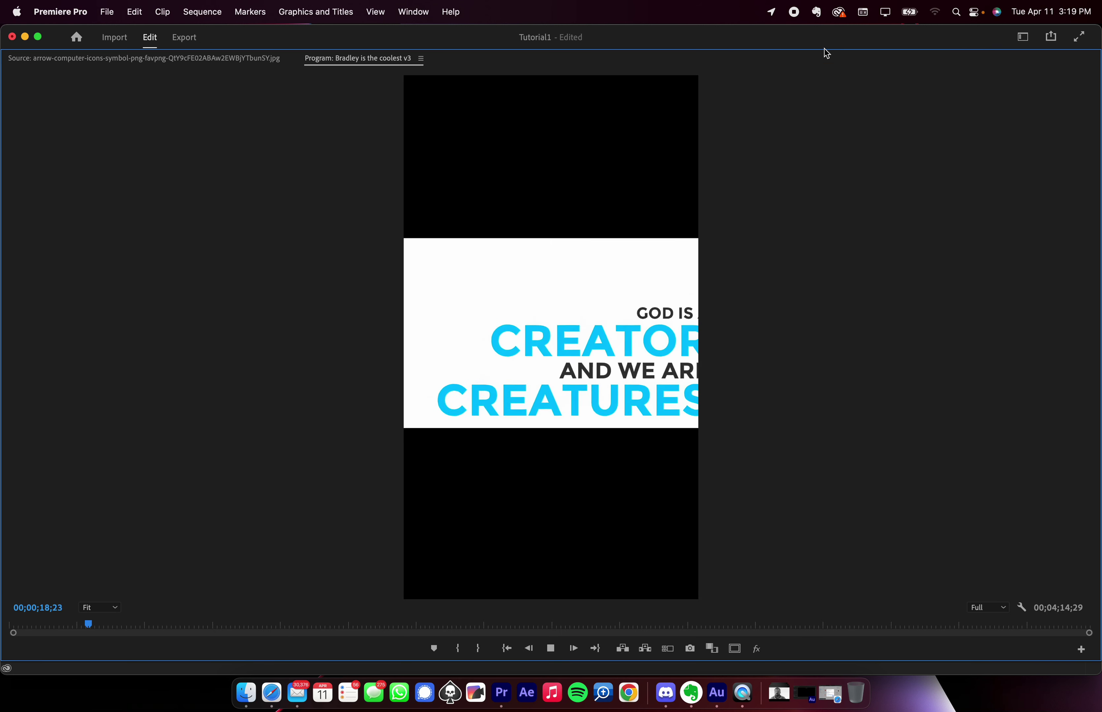
pyautogui.press('space')
pyautogui.press('`')
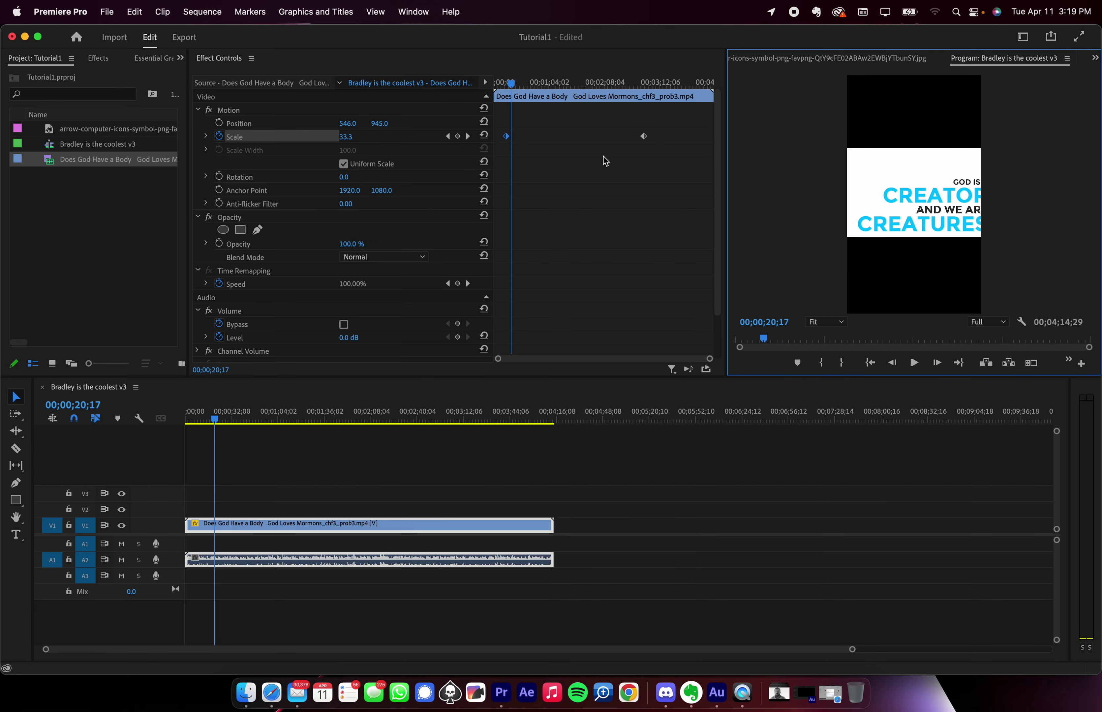
pyautogui.moveTo(667, 160); pyautogui.dragTo(504, 121)
pyautogui.press('Delete')
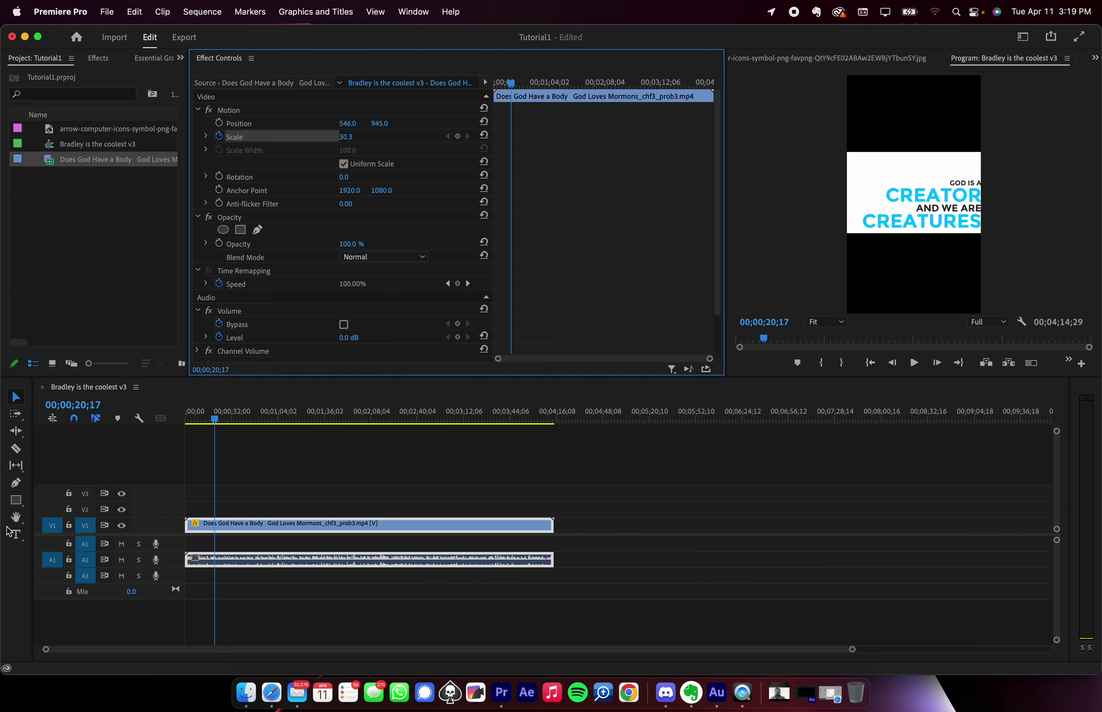
# - Type the caption 'Hi, ice to meat you' near the top of the frame
pyautogui.click(16, 535)
pyautogui.click(887, 118)
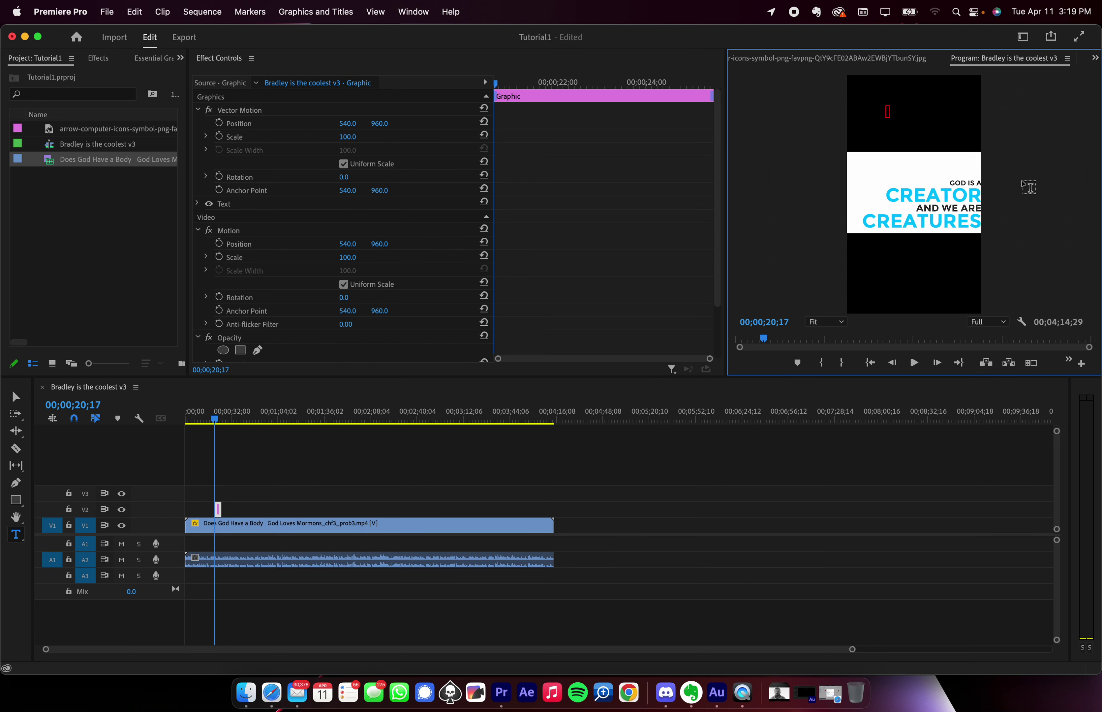
pyautogui.write('GH')
pyautogui.write(', ice')
pyautogui.write(' to meat y')
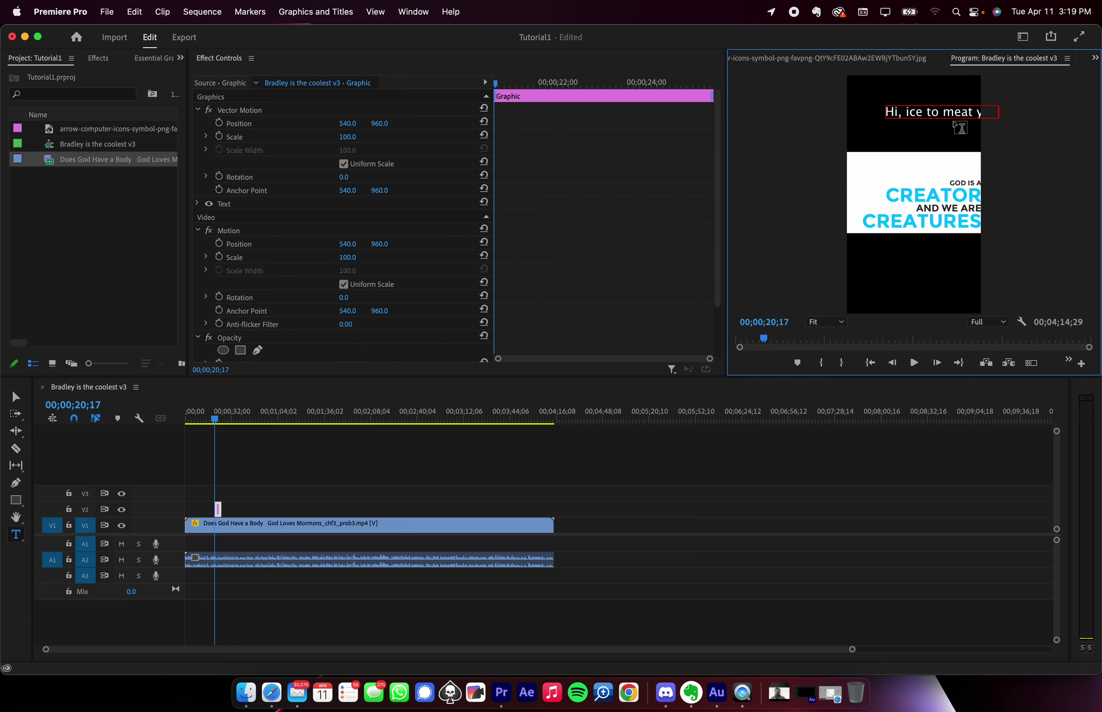
pyautogui.click(662, 457)
# - Shift the caption left, set its font size to 90, and widen Essential Graphics
pyautogui.press('v')
pyautogui.click(958, 112)
pyautogui.moveTo(966, 115); pyautogui.dragTo(940, 115)
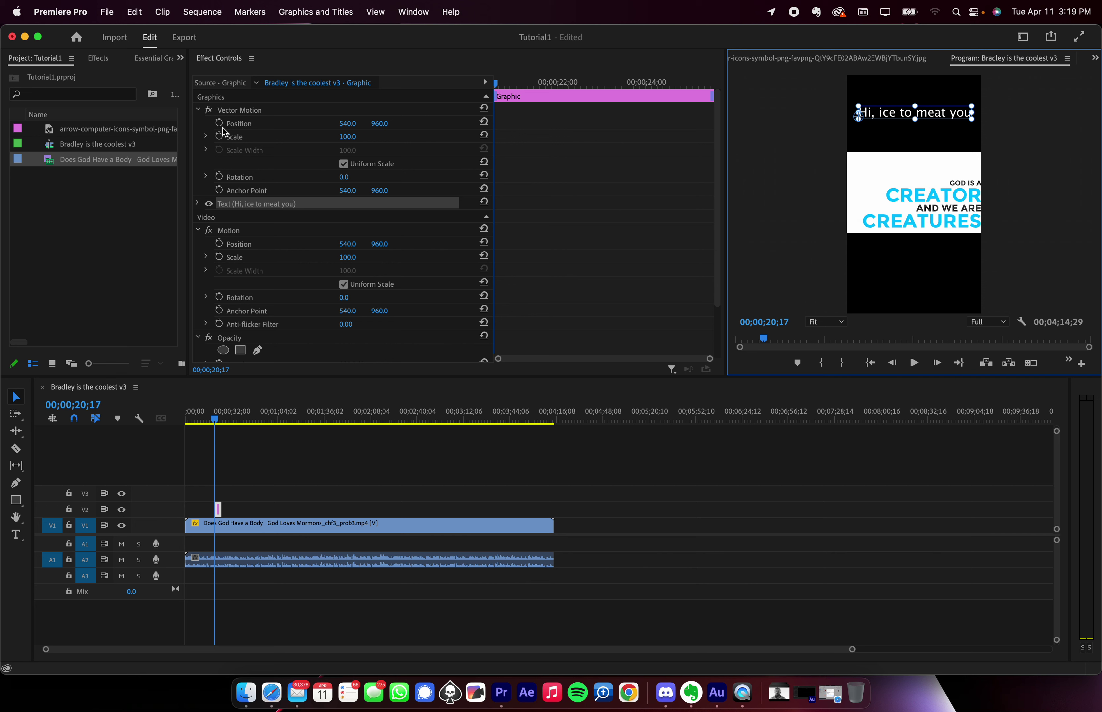
pyautogui.click(198, 205)
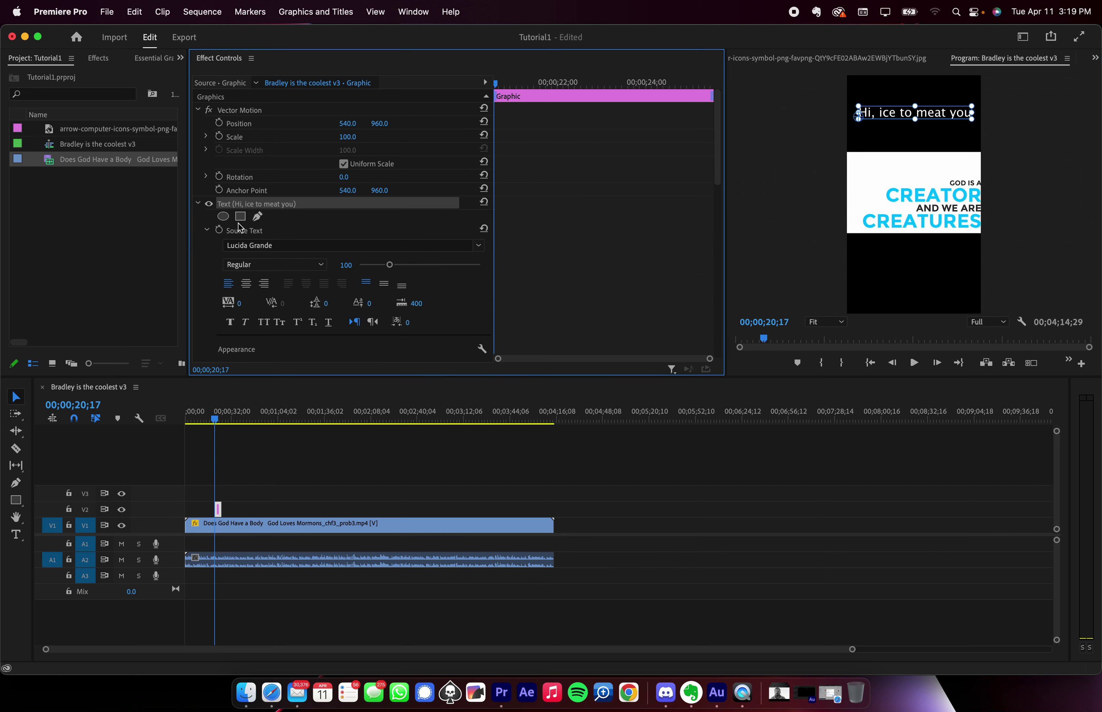
pyautogui.moveTo(348, 271)
pyautogui.mouseDown()
pyautogui.moveTo(366, 269)
pyautogui.moveTo(328, 268)
pyautogui.moveTo(342, 264)
pyautogui.mouseUp()
pyautogui.click(155, 59)
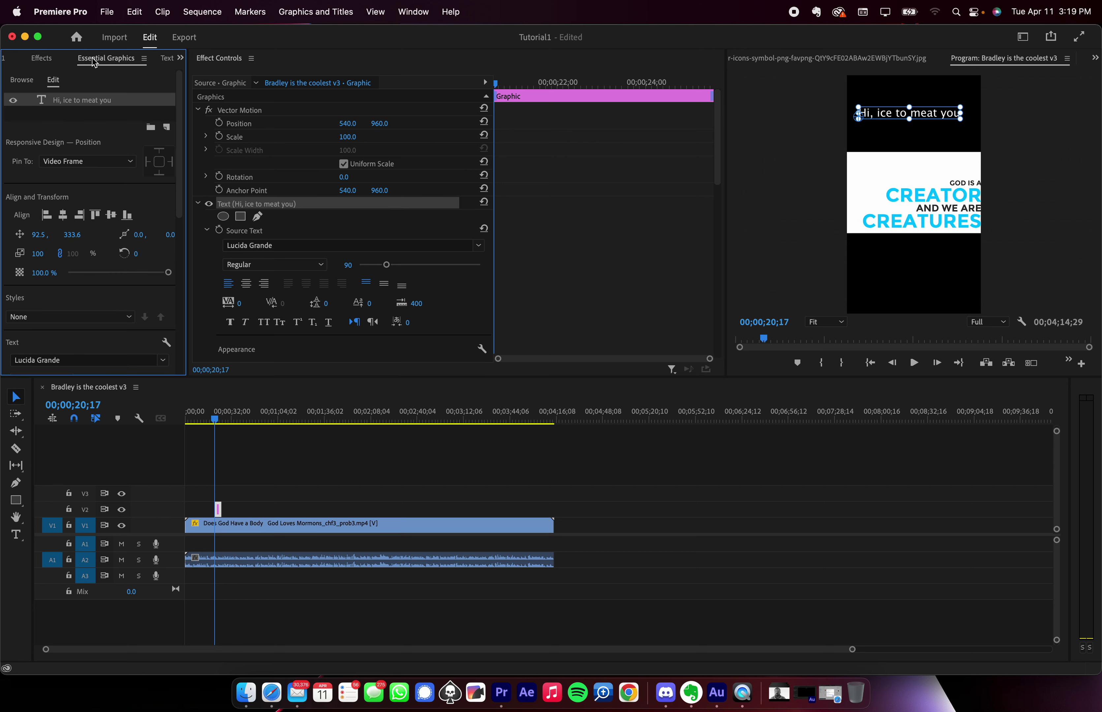
pyautogui.moveTo(187, 120); pyautogui.dragTo(295, 119)
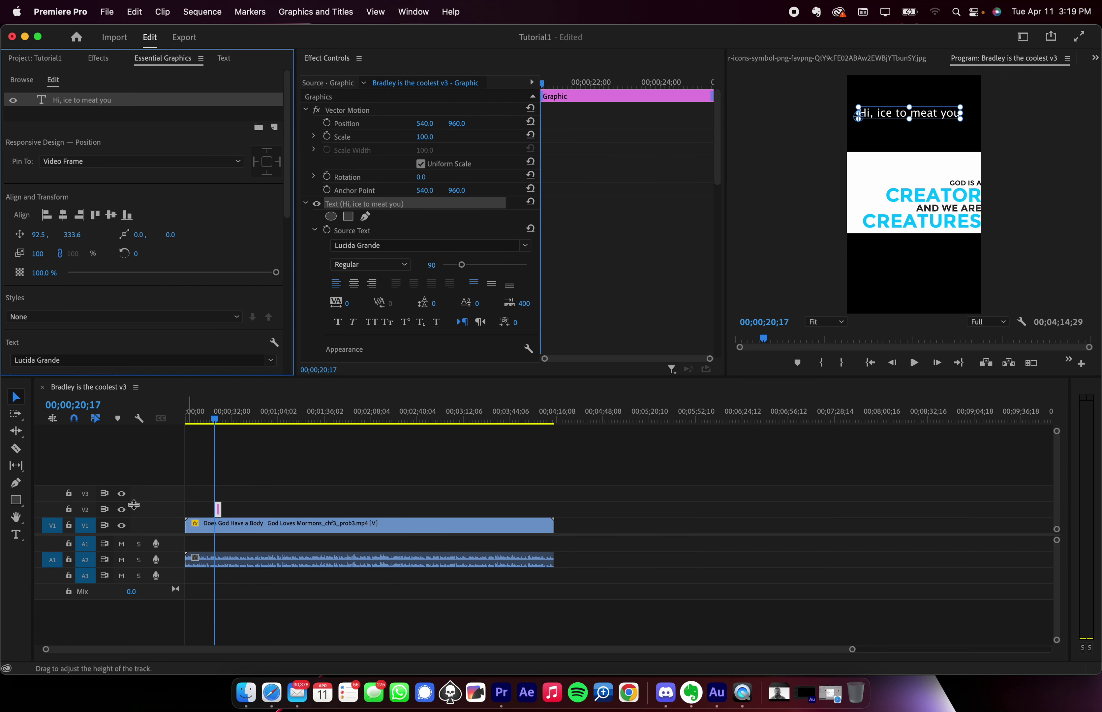
# - Draw a grey rectangle over the speaker's face in the caption graphic
pyautogui.click(17, 502)
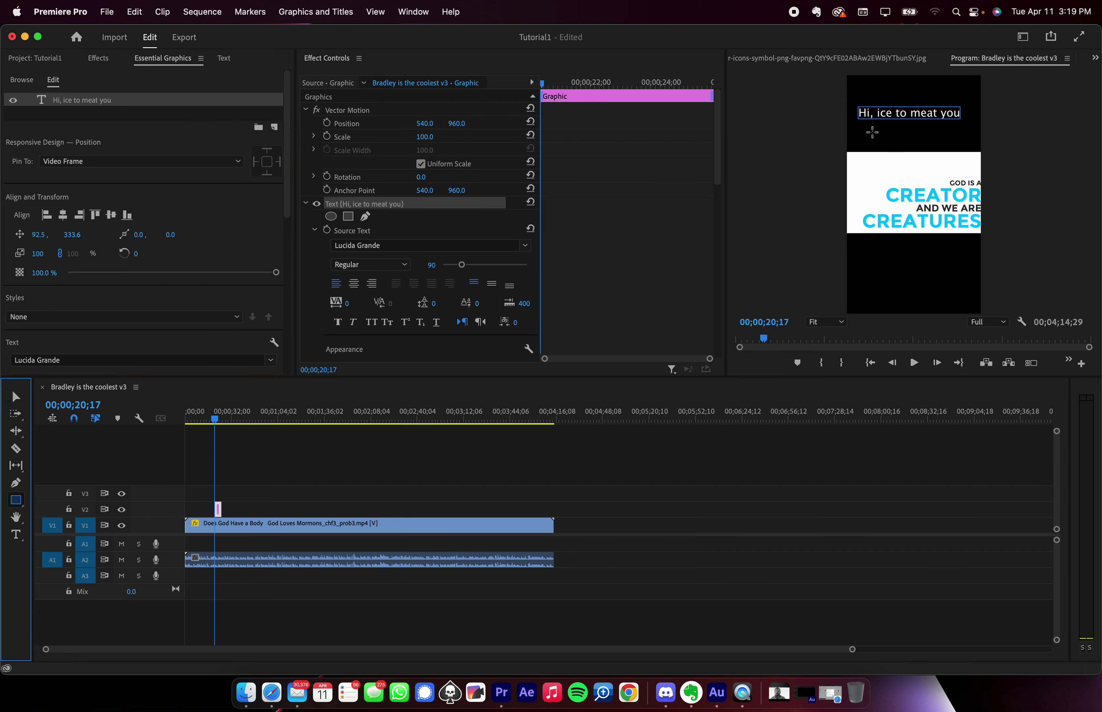
pyautogui.moveTo(865, 135); pyautogui.dragTo(965, 201)
pyautogui.click(320, 502)
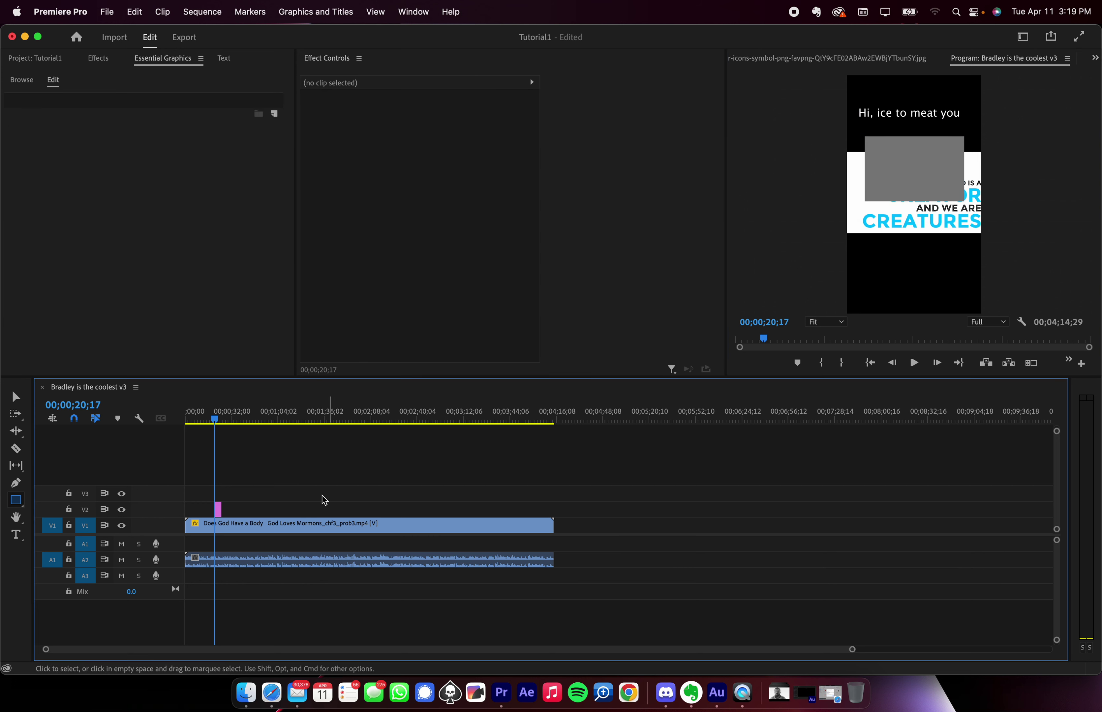
# - Play back from about 18 to 24 seconds to check the caption and rectangle
pyautogui.scroll(5, 199, 509)
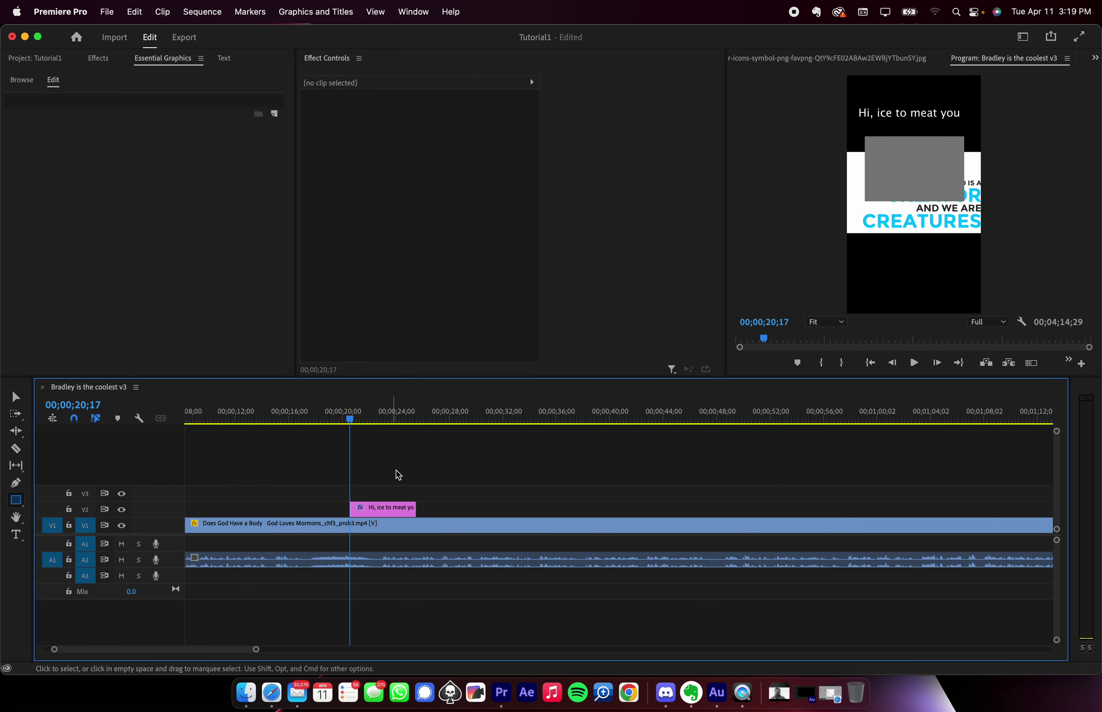
pyautogui.click(393, 525)
pyautogui.click(386, 414)
pyautogui.click(391, 509)
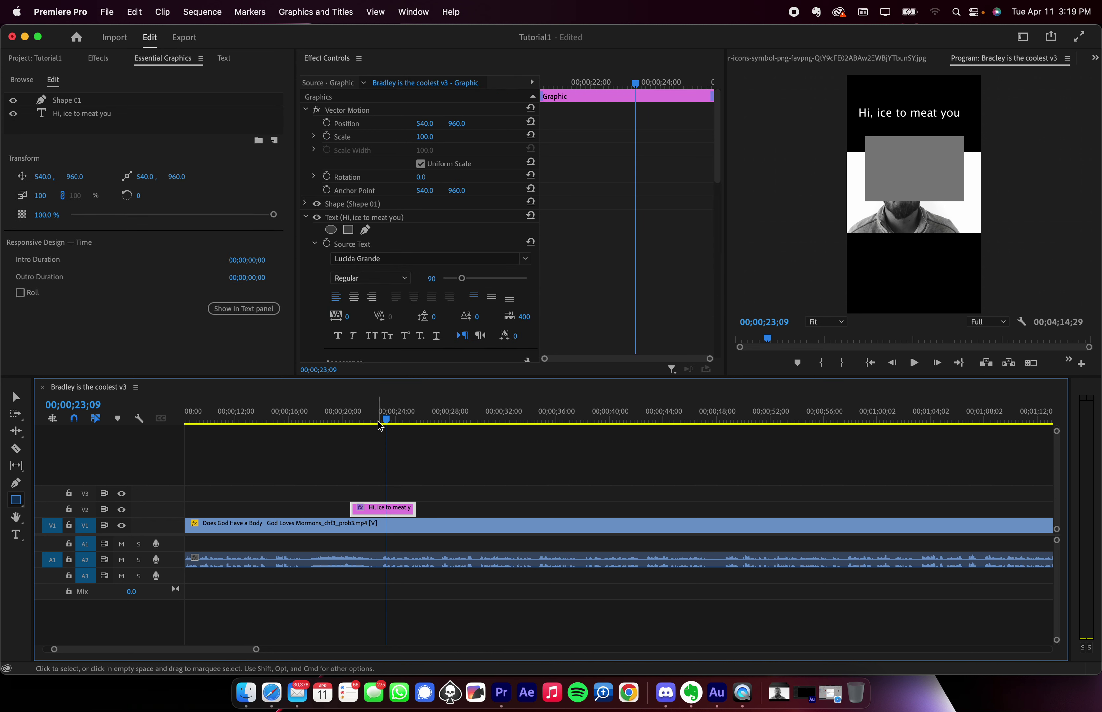
pyautogui.click(323, 415)
pyautogui.press('space')
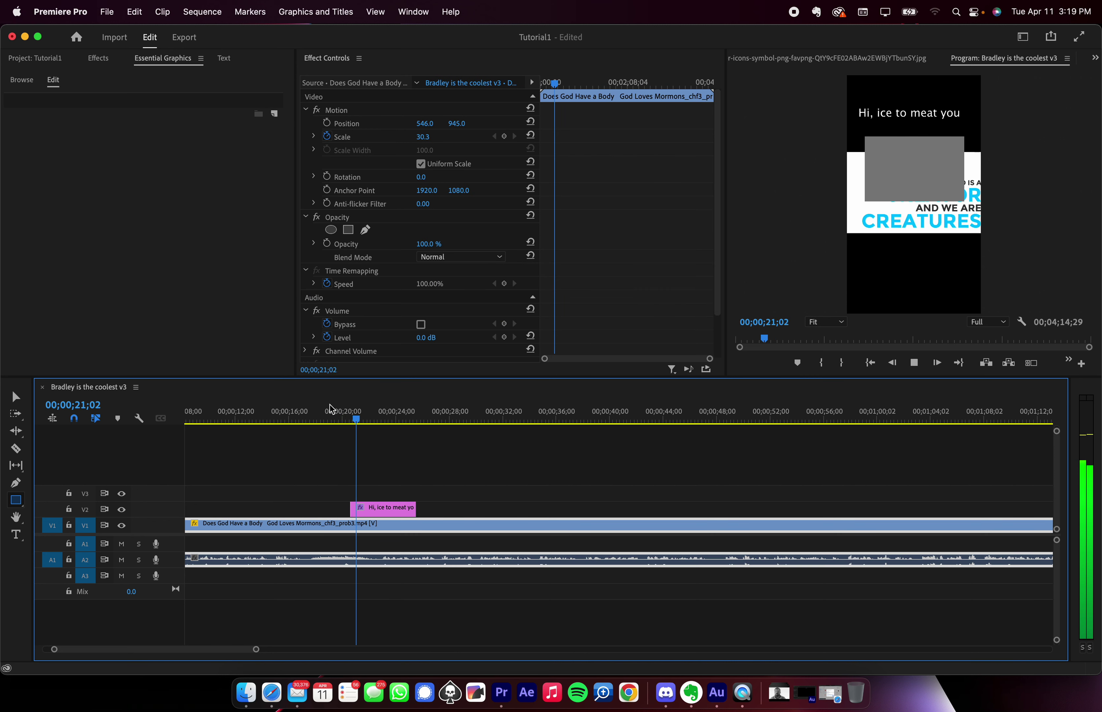
pyautogui.click(408, 418)
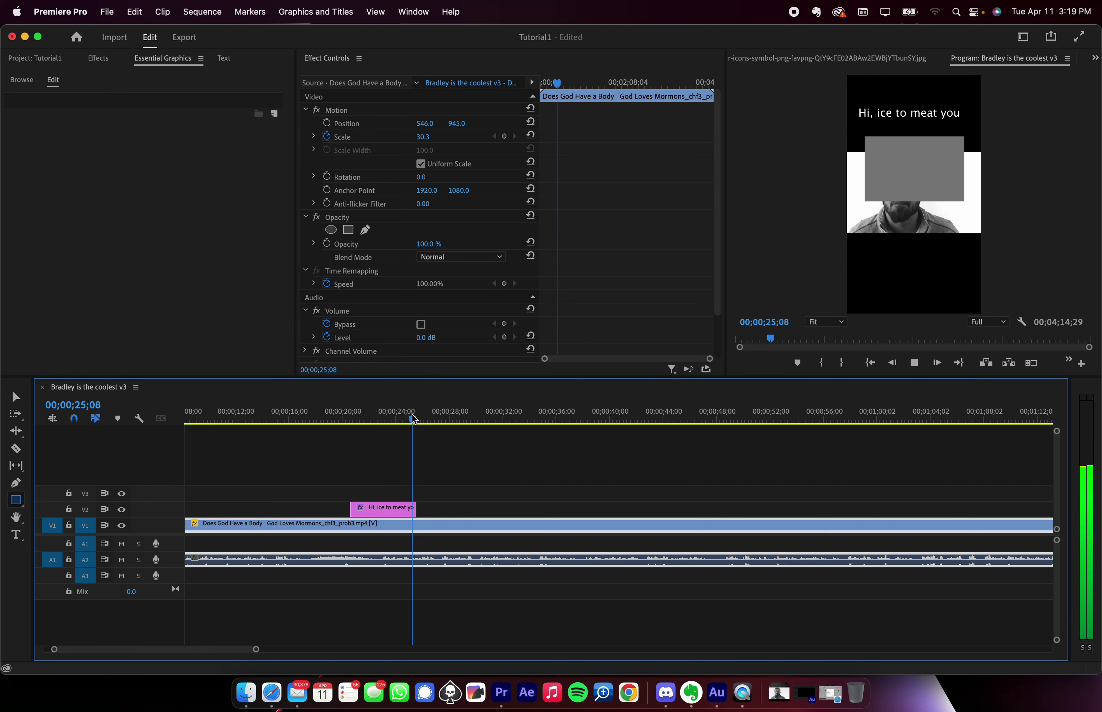
pyautogui.press('space')
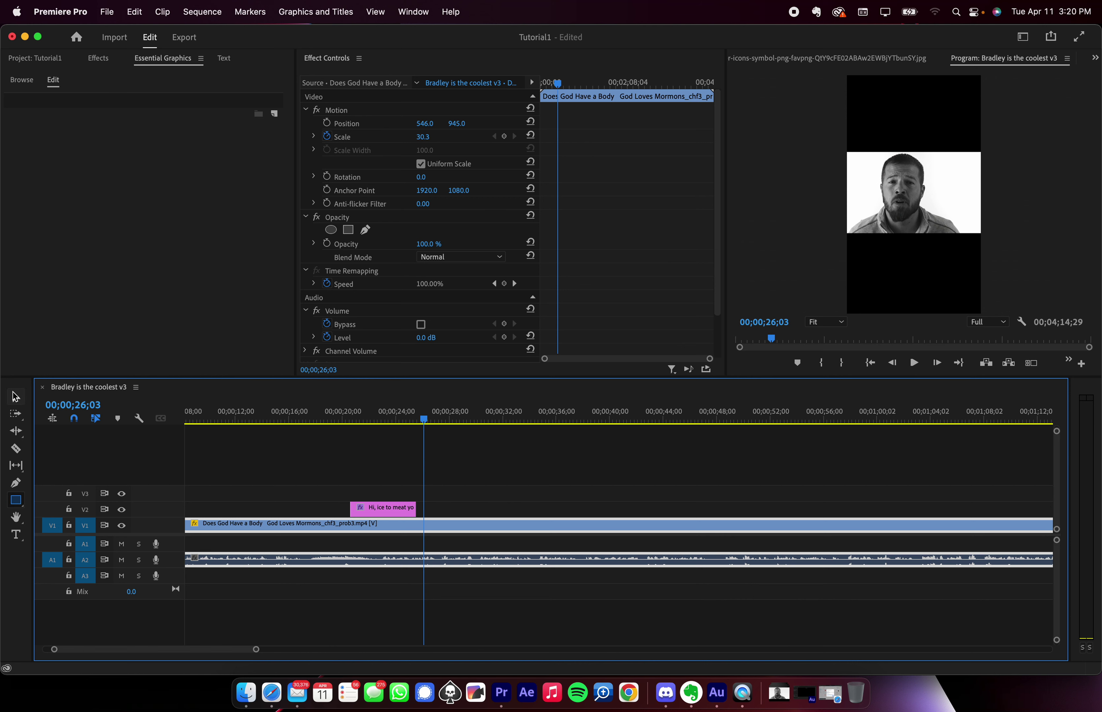
# - Make the caption clip start earlier and extend it to end much later
pyautogui.click(18, 400)
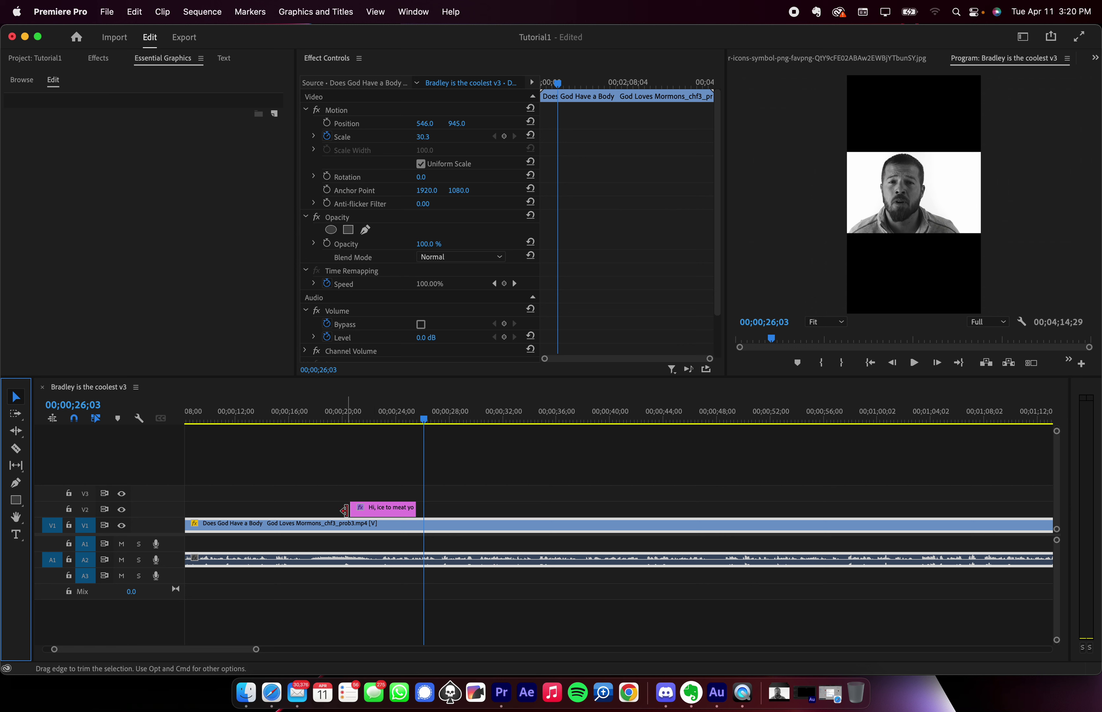
pyautogui.moveTo(344, 508); pyautogui.dragTo(250, 502)
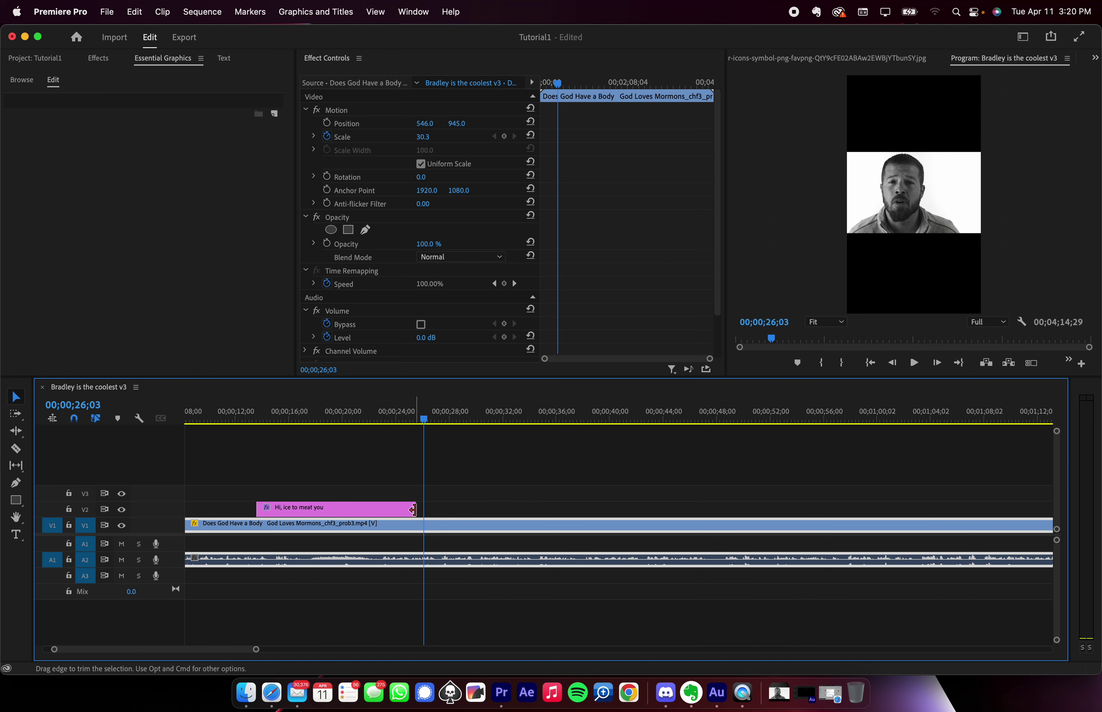
pyautogui.moveTo(415, 509); pyautogui.dragTo(685, 508)
pyautogui.moveTo(409, 410); pyautogui.dragTo(437, 409)
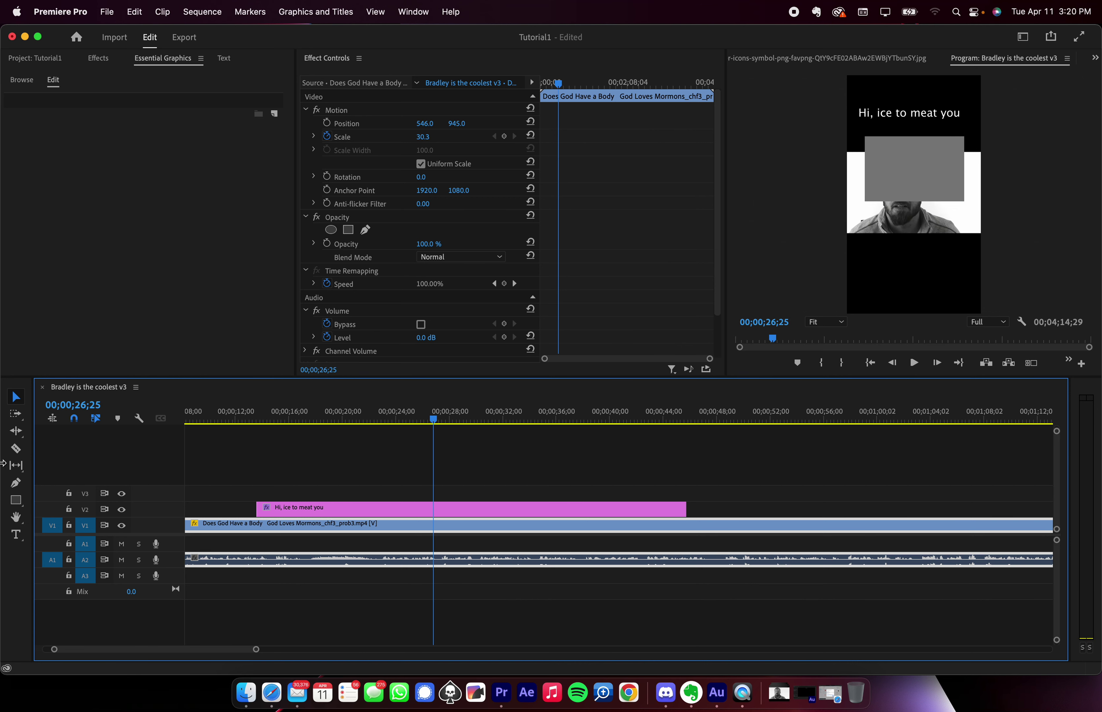
# - Split the caption near 26 seconds, delete the later piece, and zoom out to the full sequence
pyautogui.click(22, 451)
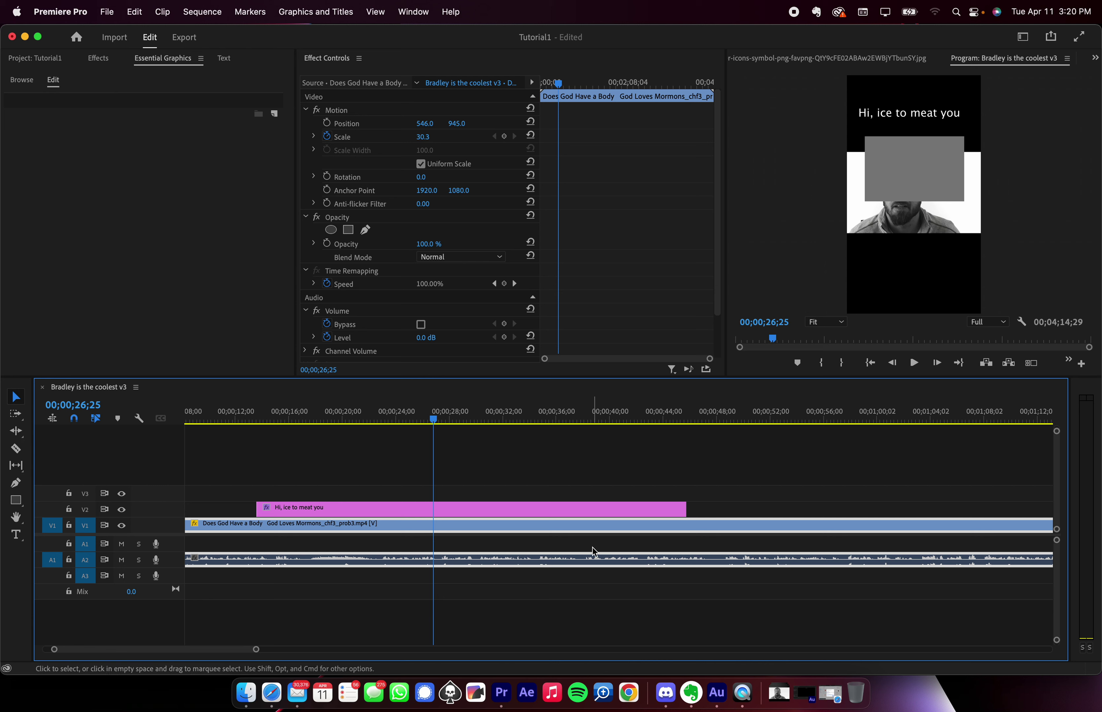
pyautogui.click(459, 510)
pyautogui.press('v')
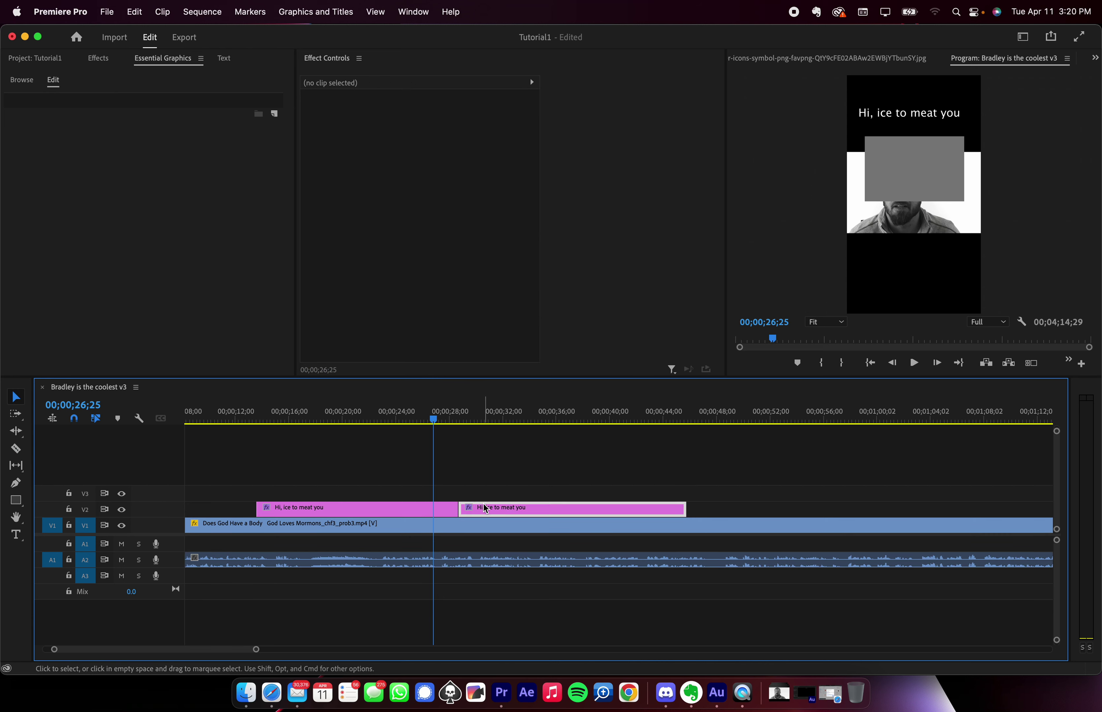
pyautogui.moveTo(484, 509); pyautogui.dragTo(597, 494)
pyautogui.moveTo(436, 411); pyautogui.dragTo(408, 403)
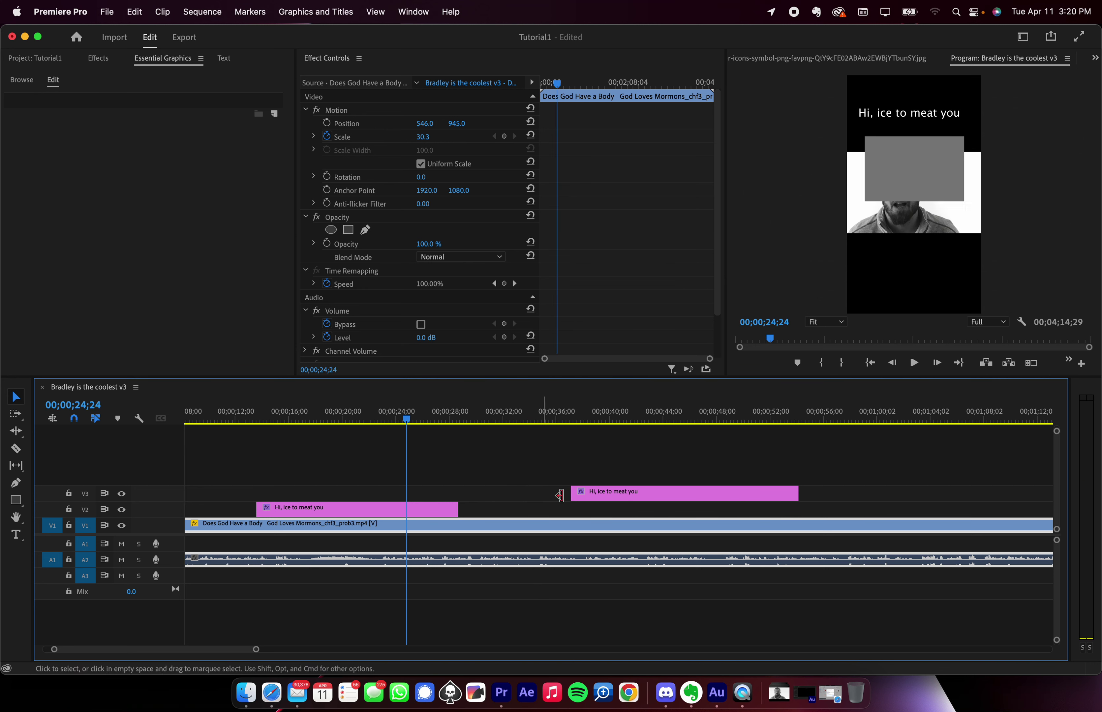
pyautogui.moveTo(612, 501); pyautogui.dragTo(503, 493)
pyautogui.press('Delete')
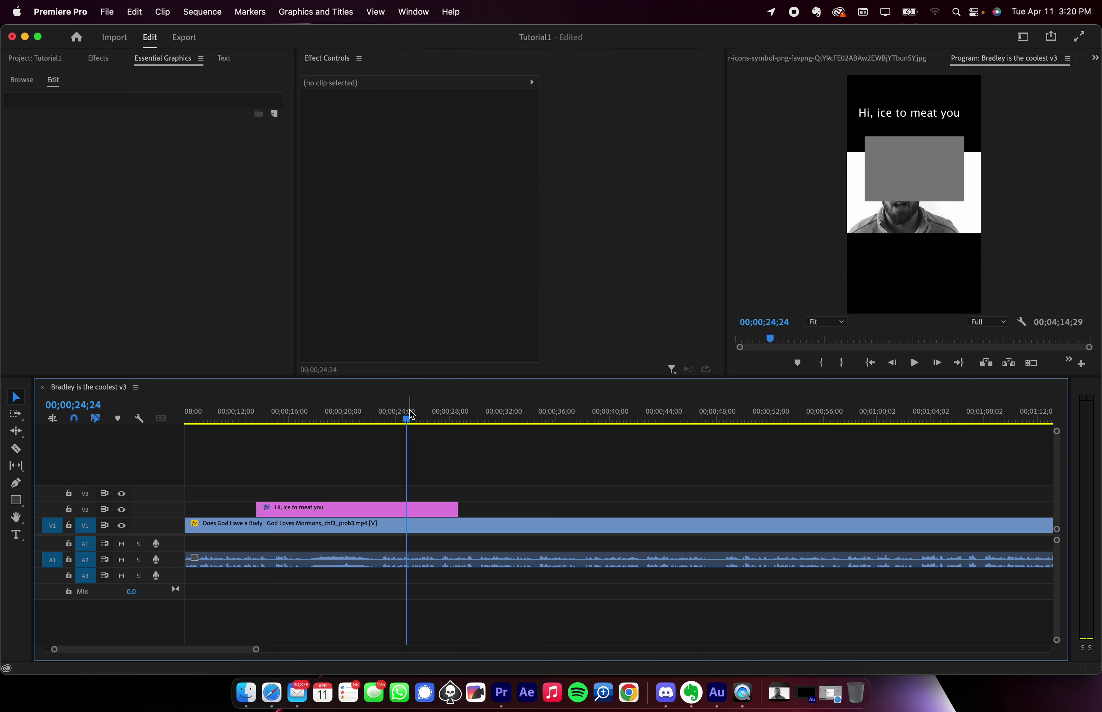
pyautogui.press('-')
pyautogui.press('-')
pyautogui.press('-')
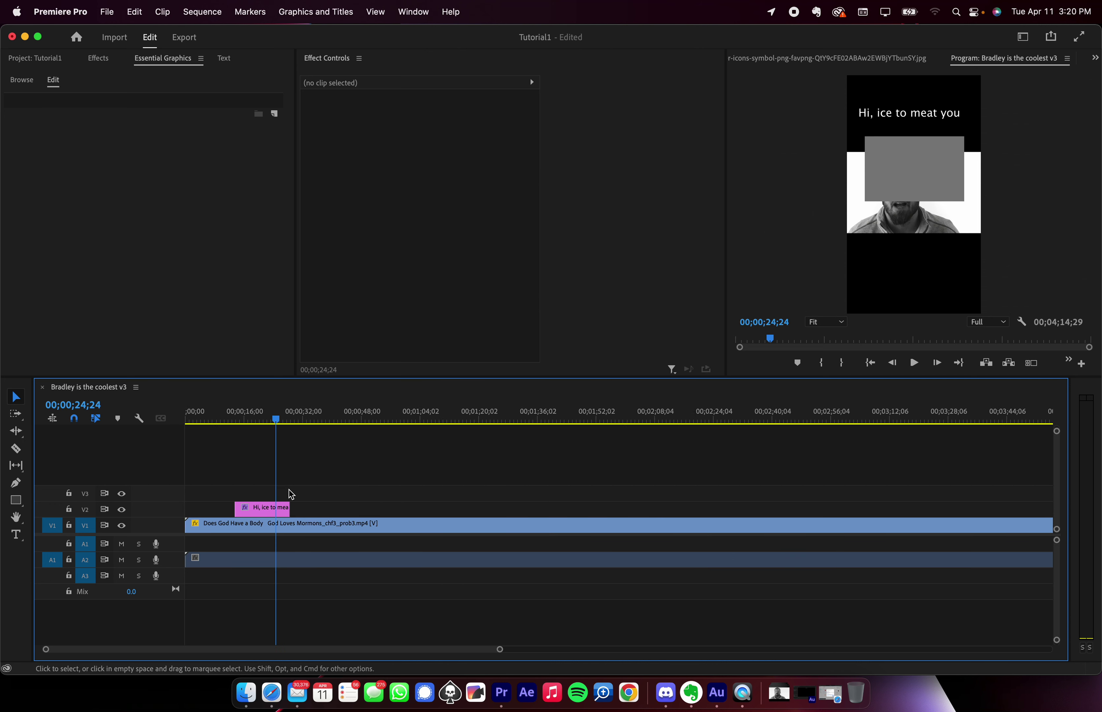
# - Set the V1 clip to Scale 92.3 without keyframes and Position X 796, then play
pyautogui.hscroll(-1, 245, 479)
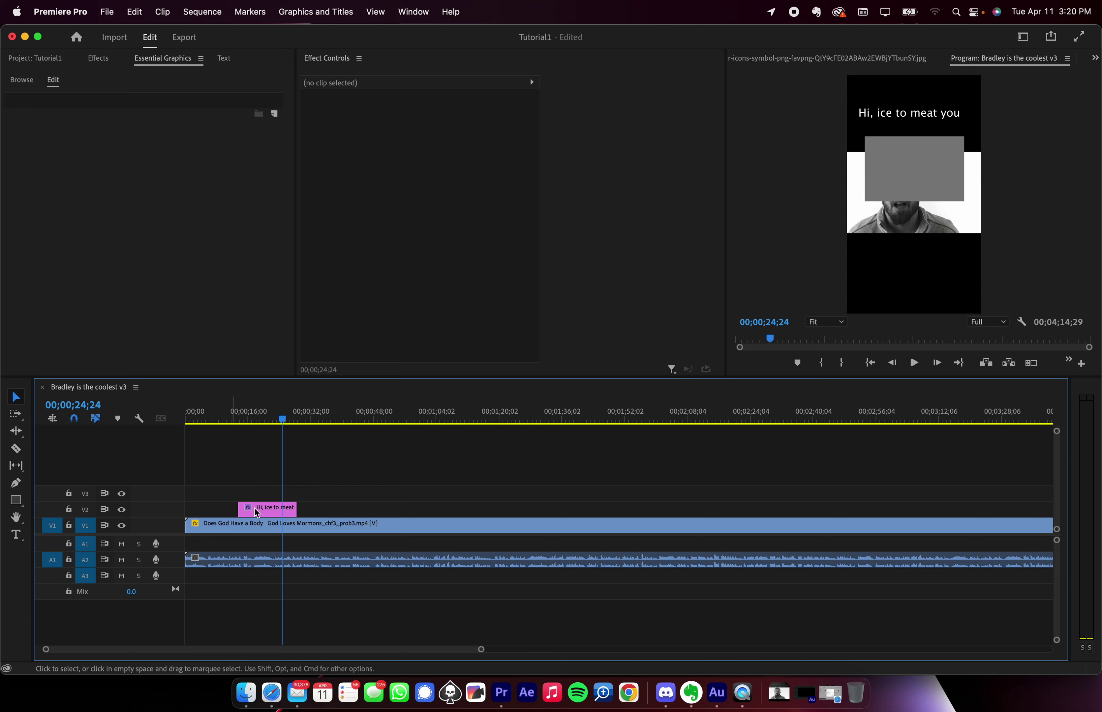
pyautogui.click(301, 527)
pyautogui.moveTo(327, 417); pyautogui.dragTo(411, 417)
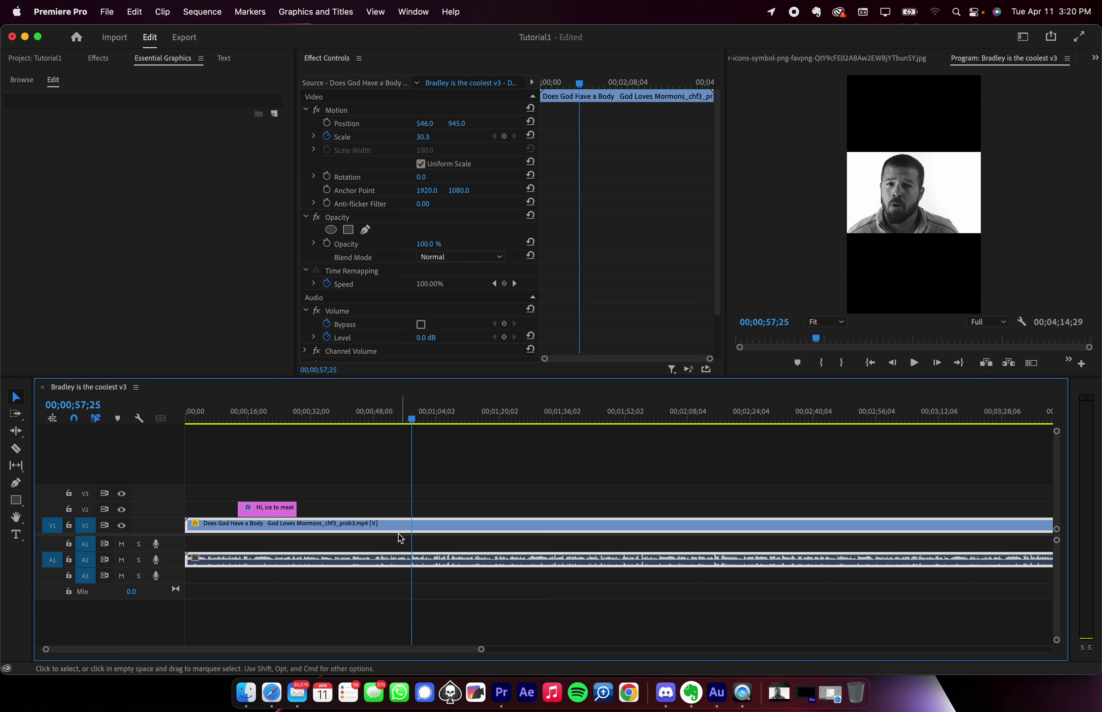
pyautogui.moveTo(421, 139); pyautogui.dragTo(466, 137)
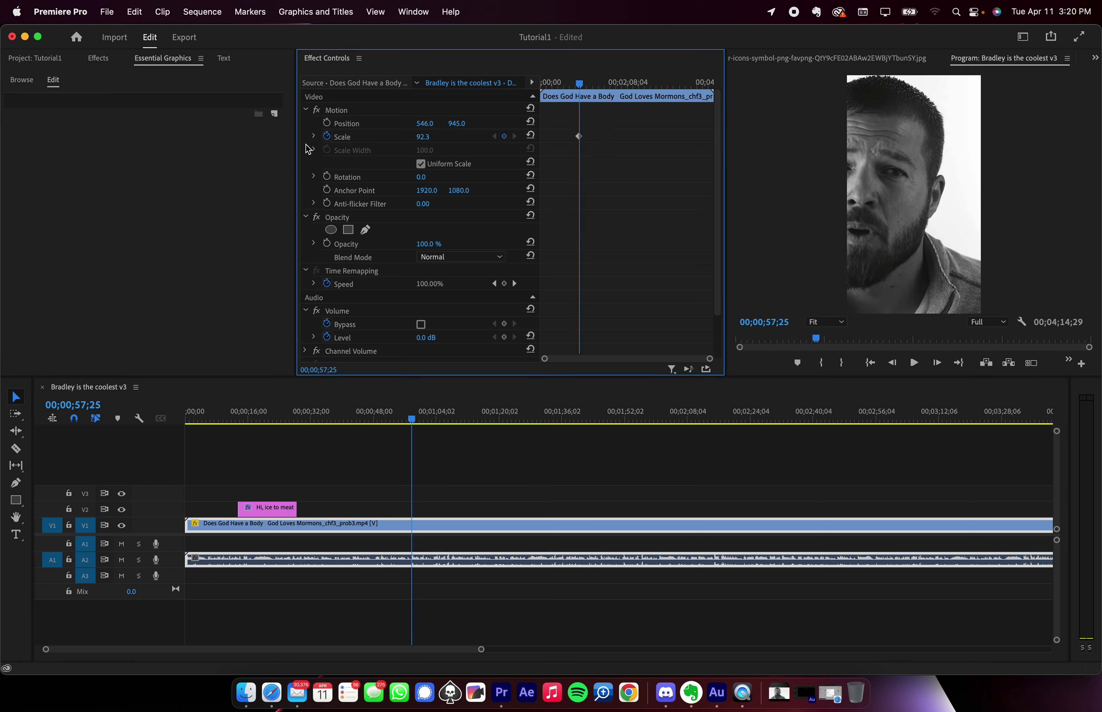
pyautogui.click(328, 138)
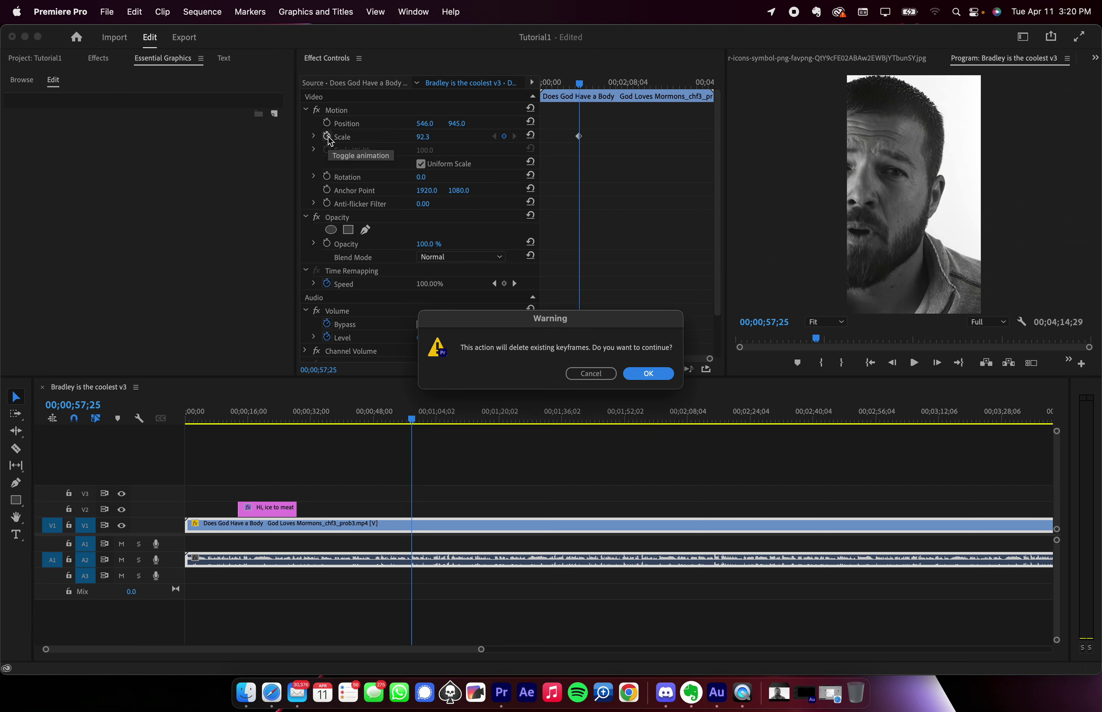
pyautogui.click(648, 375)
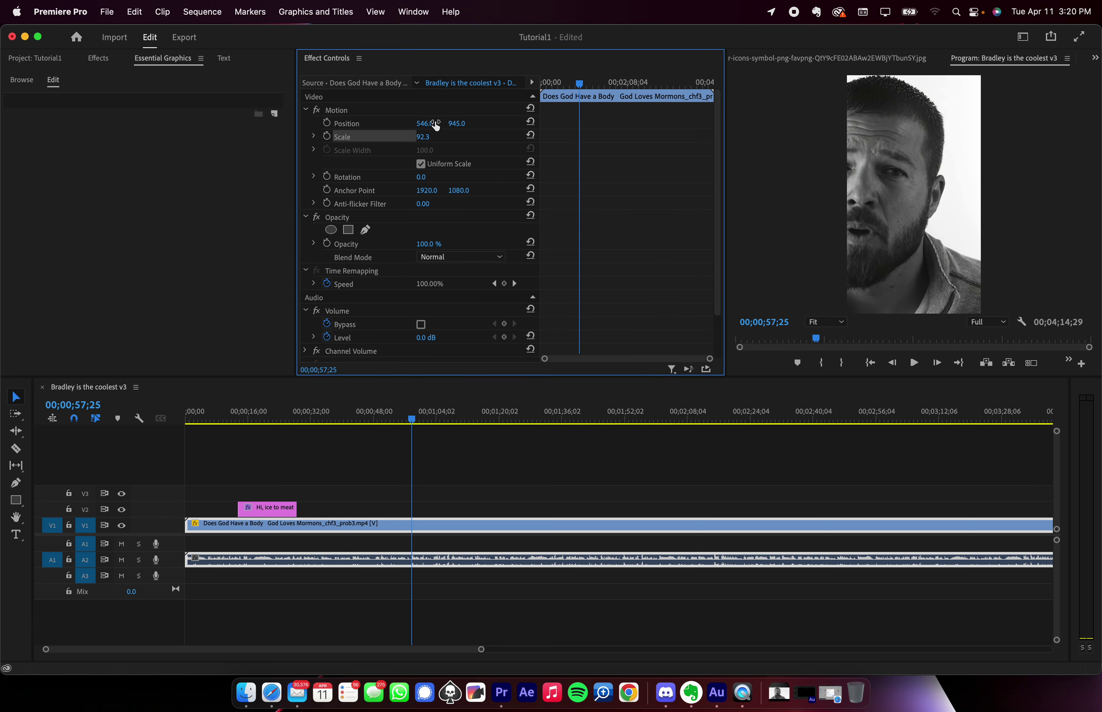
pyautogui.moveTo(434, 126); pyautogui.dragTo(463, 126)
pyautogui.press('space')
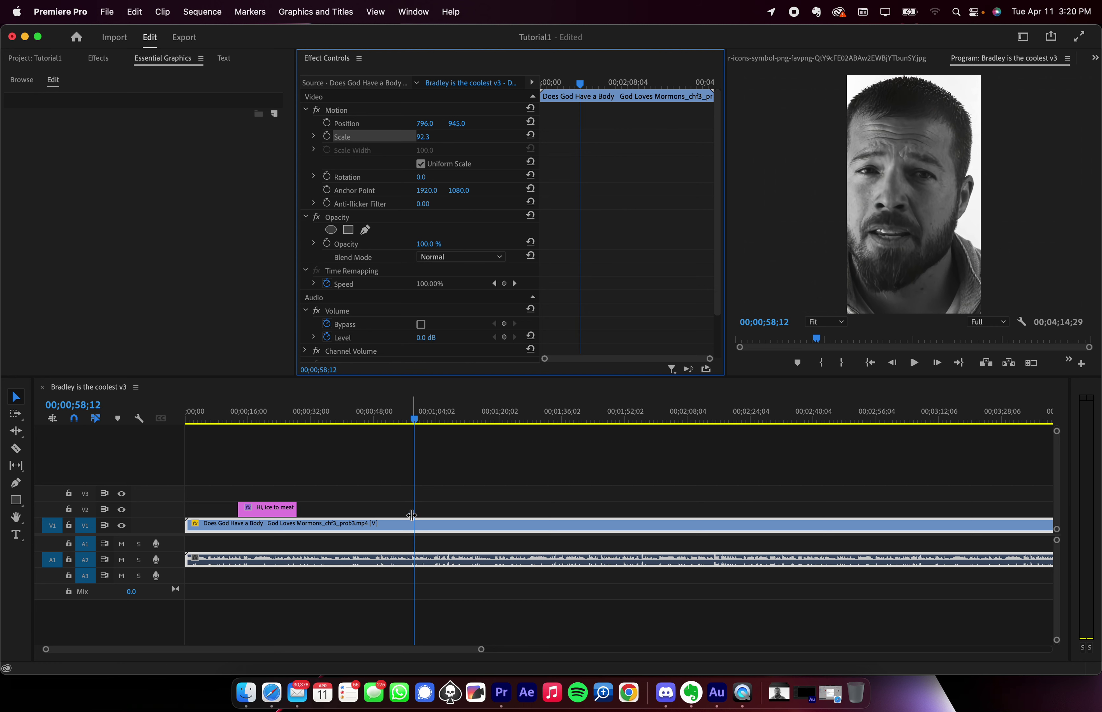
# - Split the interview clip at four points near the one-minute mark
pyautogui.press('c')
pyautogui.click(413, 523)
pyautogui.press('=')
pyautogui.click(471, 523)
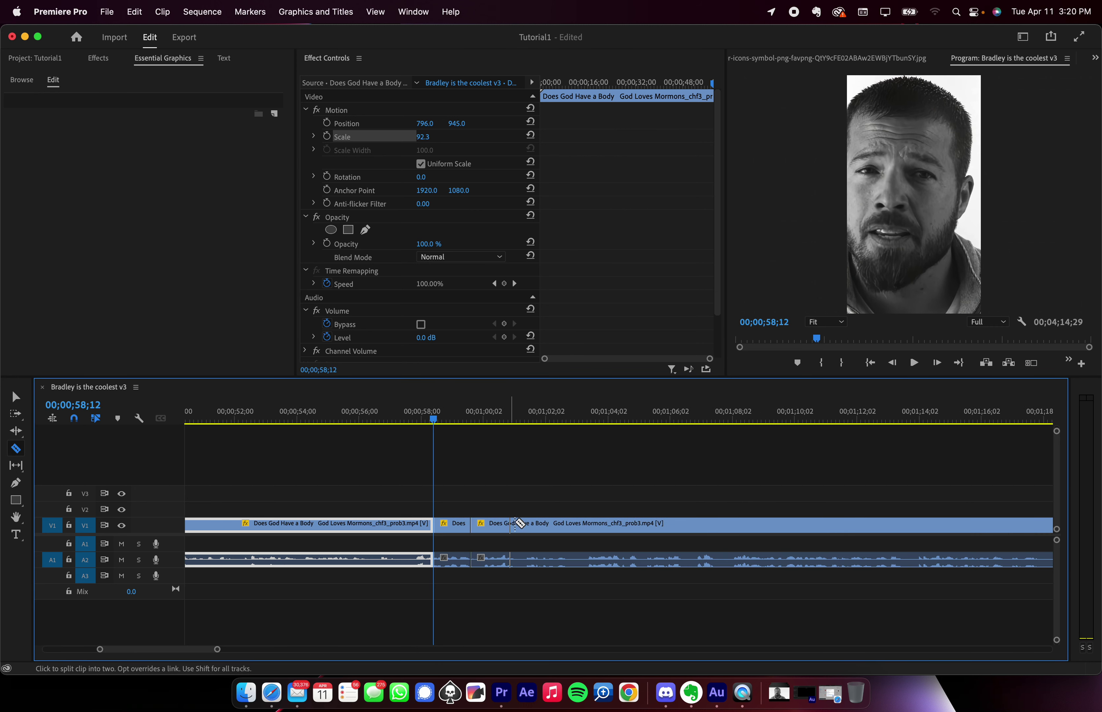
pyautogui.click(525, 524)
pyautogui.click(581, 524)
# - Lift the short 'Does' piece onto V2 and zoom it to 126.3%
pyautogui.press('v')
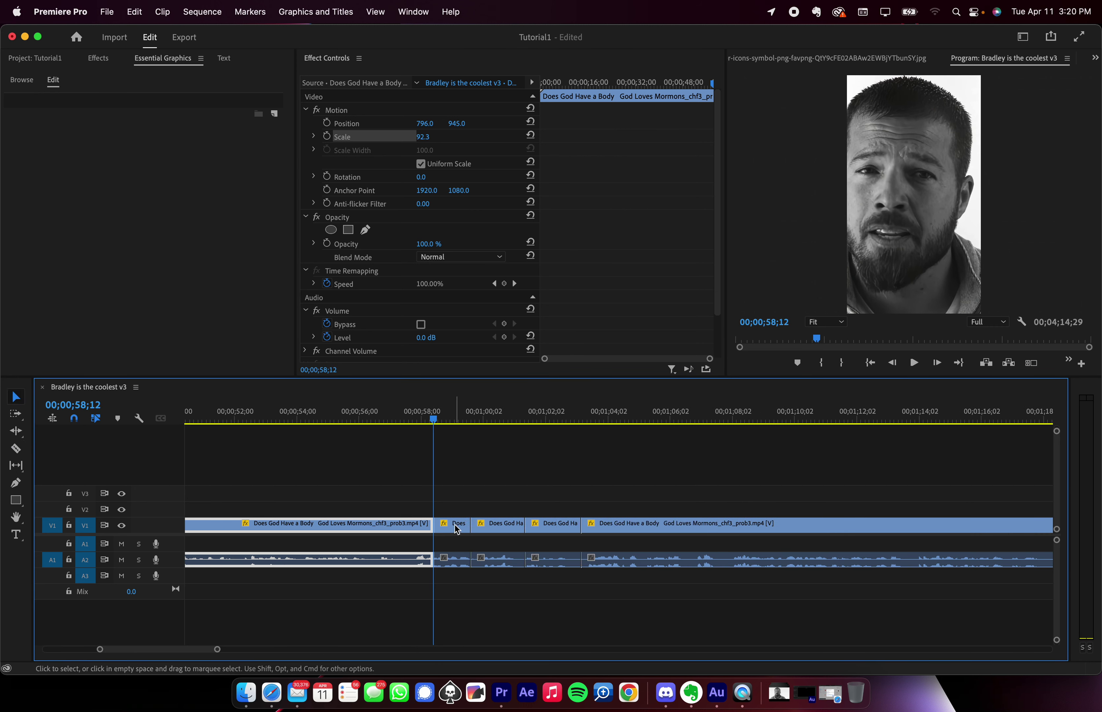
pyautogui.moveTo(456, 530); pyautogui.dragTo(498, 493)
pyautogui.click(443, 423)
pyautogui.click(444, 509)
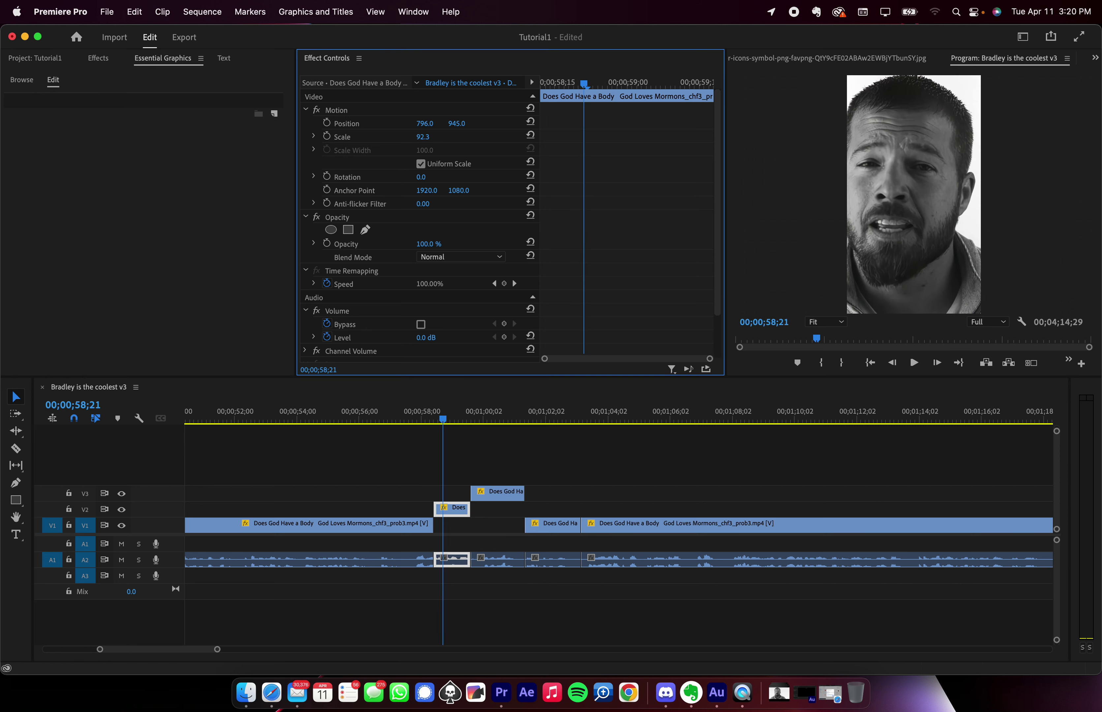
pyautogui.moveTo(424, 135)
pyautogui.mouseDown()
pyautogui.moveTo(440, 136)
pyautogui.moveTo(403, 139)
pyautogui.mouseUp()
# - Copy the Does piece's Motion settings and paste them onto the piece on V3
pyautogui.click(546, 413)
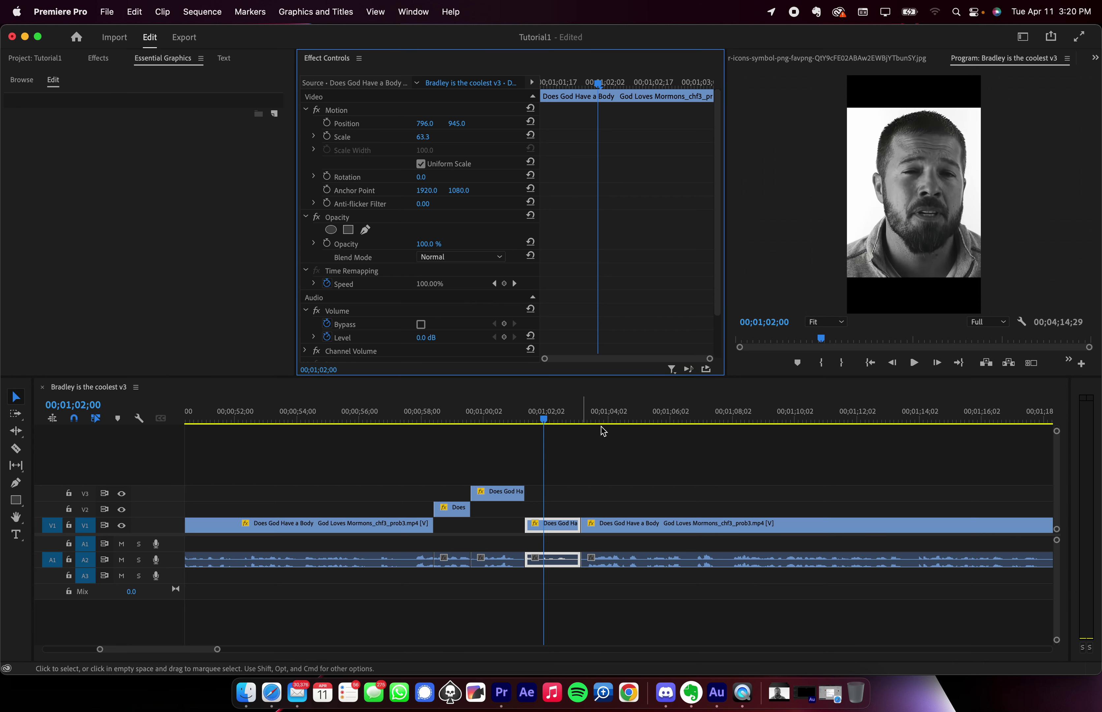
pyautogui.click(446, 417)
pyautogui.click(451, 509)
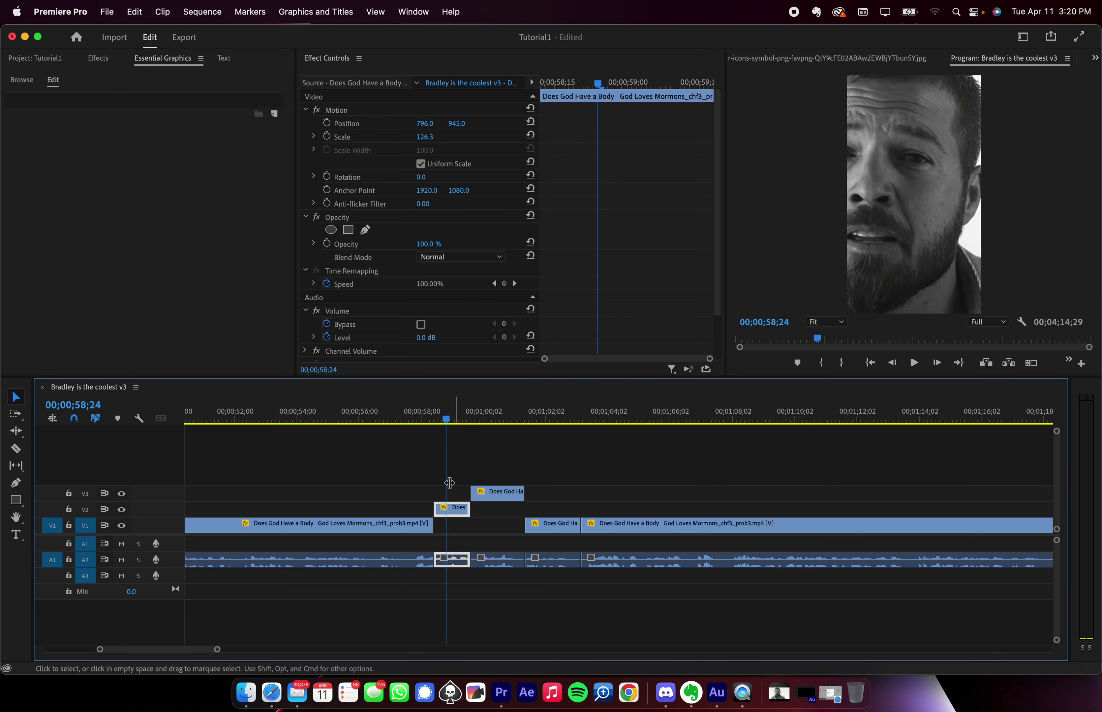
pyautogui.click(340, 111)
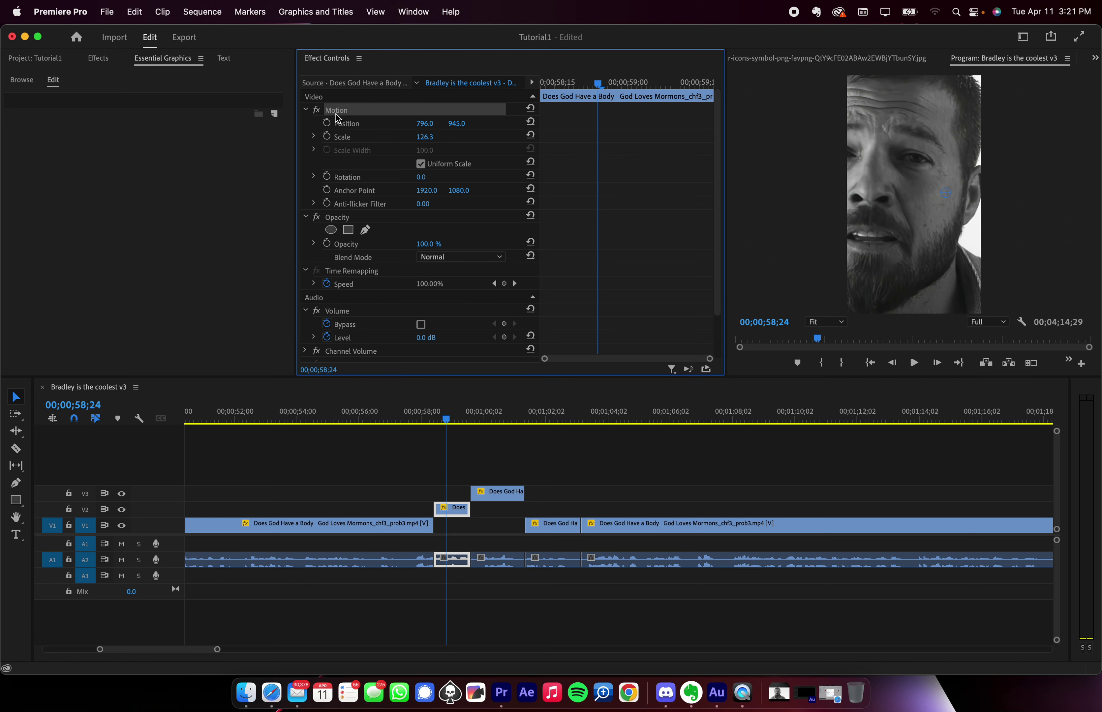
pyautogui.click(502, 413)
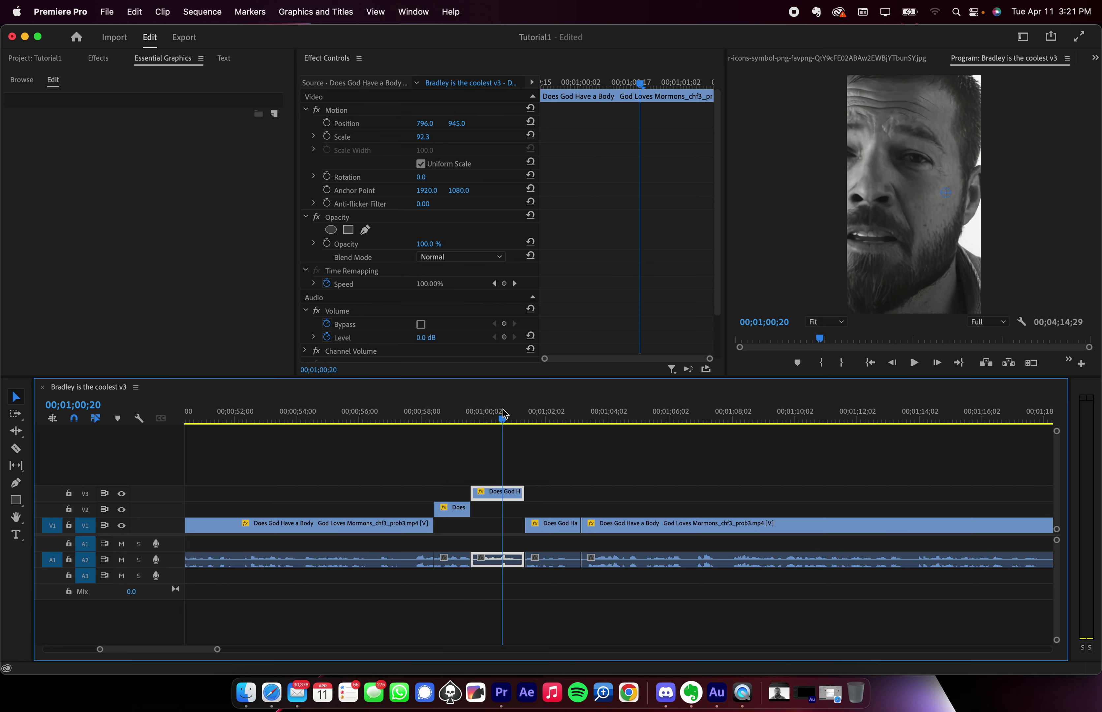
pyautogui.click(499, 493)
pyautogui.click(341, 111)
pyautogui.press('cmd+v')
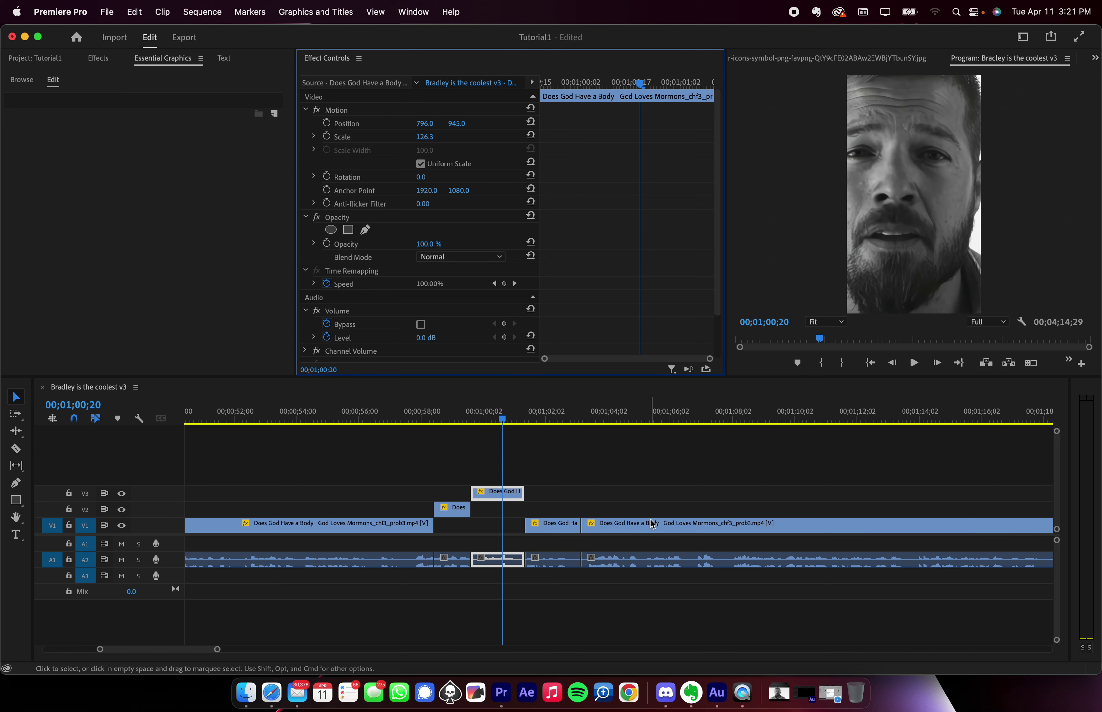
pyautogui.scroll(-3, 741, 644)
pyautogui.moveTo(714, 620); pyautogui.dragTo(415, 457)
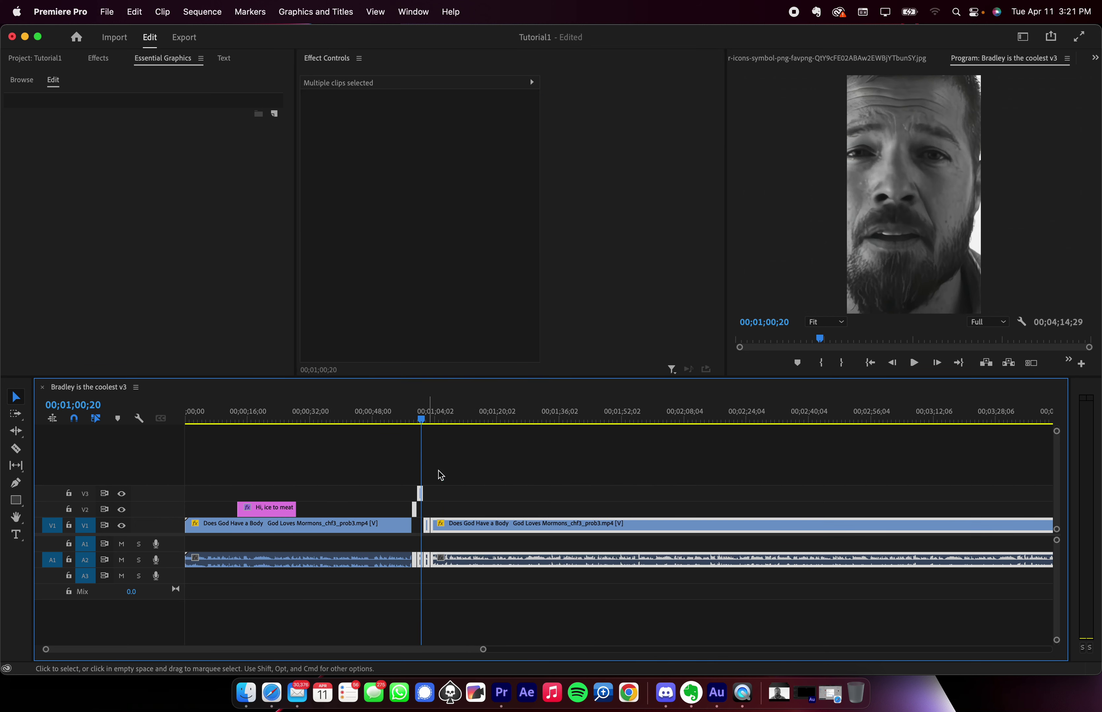
# - Review the cuts around one minute and save the project
pyautogui.click(488, 445)
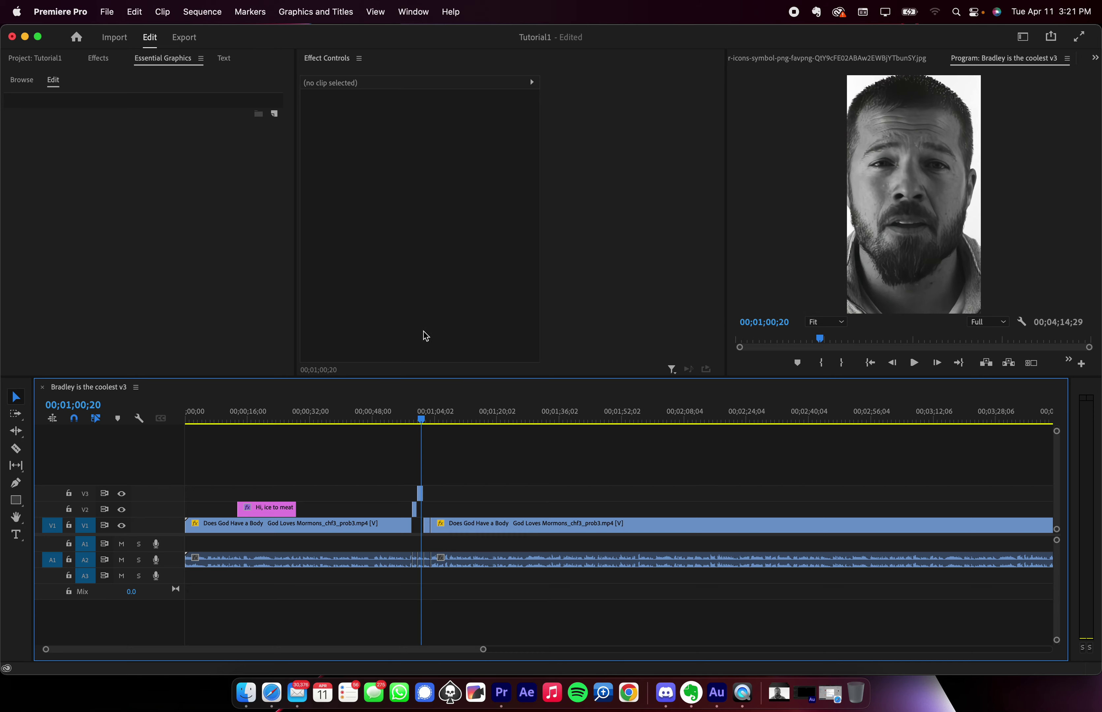
pyautogui.moveTo(390, 407); pyautogui.dragTo(414, 405)
pyautogui.hscroll(5, 353, 474)
pyautogui.hscroll(-5, 353, 474)
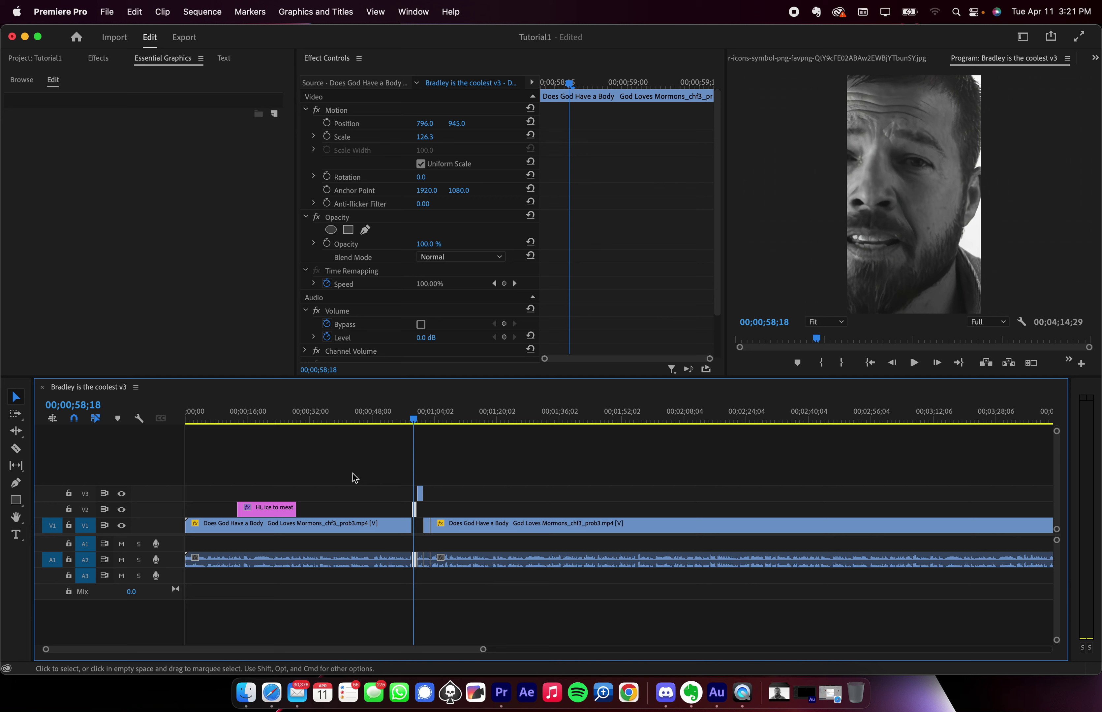
pyautogui.press('super+s')
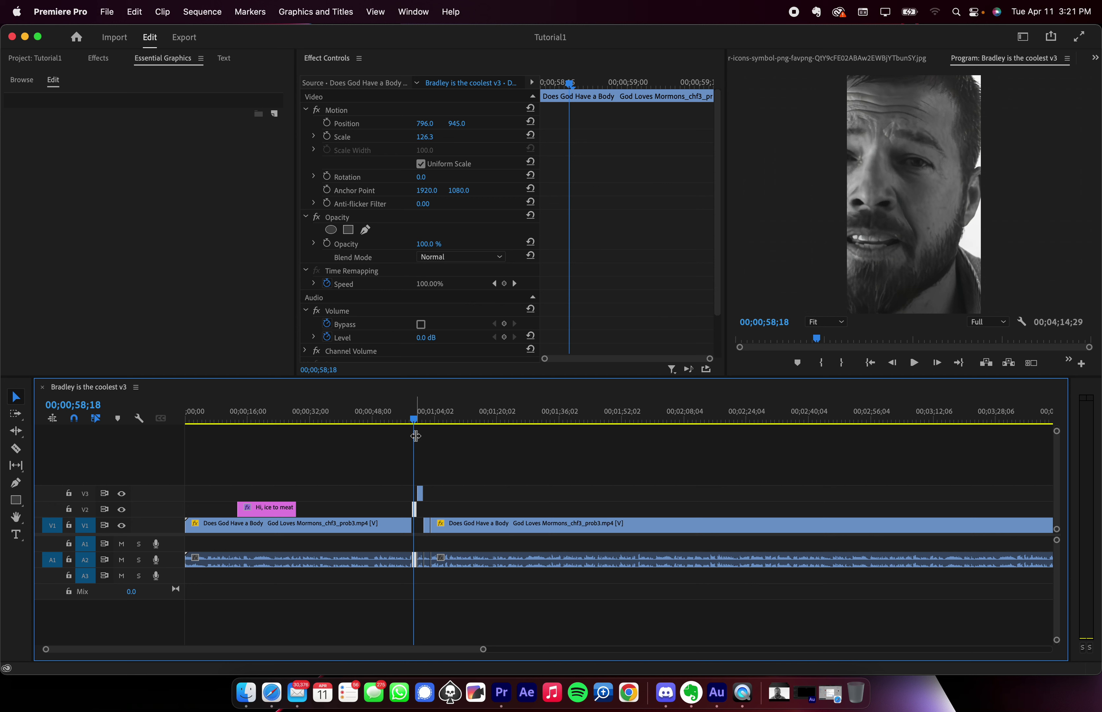
# - Play the jump-cut section and scrub back to its start on V3
pyautogui.press('space')
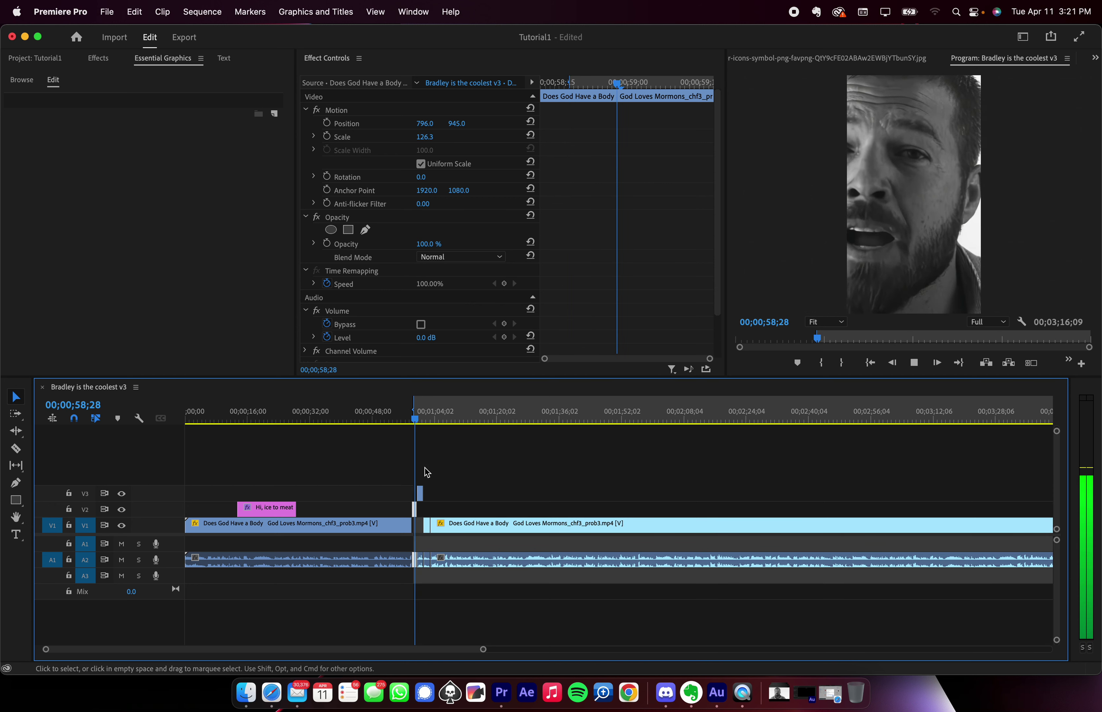
pyautogui.click(420, 493)
pyautogui.press('=')
pyautogui.press('=')
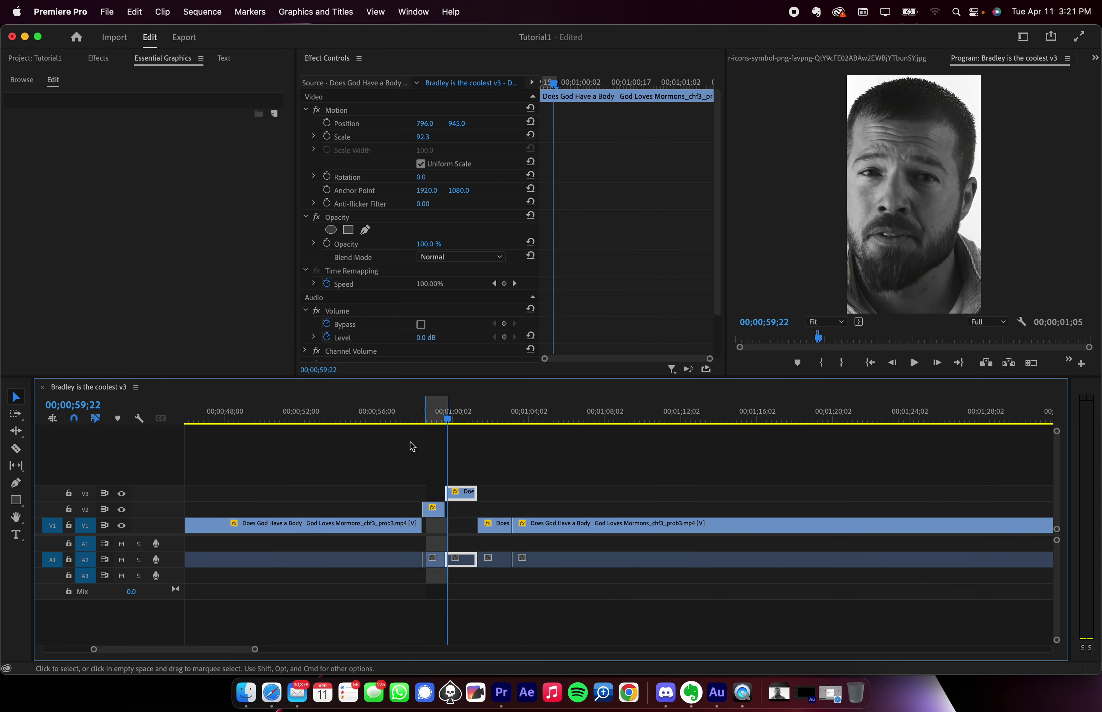
pyautogui.moveTo(420, 412)
pyautogui.mouseDown()
pyautogui.moveTo(477, 408)
pyautogui.moveTo(414, 408)
pyautogui.mouseUp()
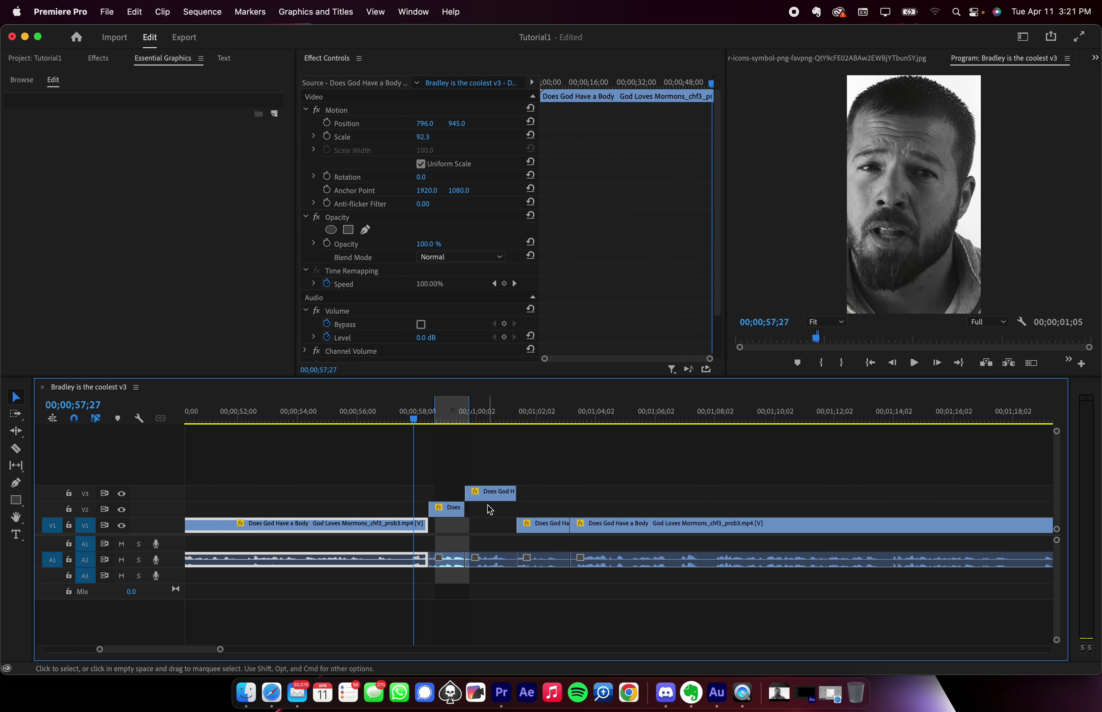
# - Choose the Match Source - Adaptive High Bitrate export preset
pyautogui.click(181, 43)
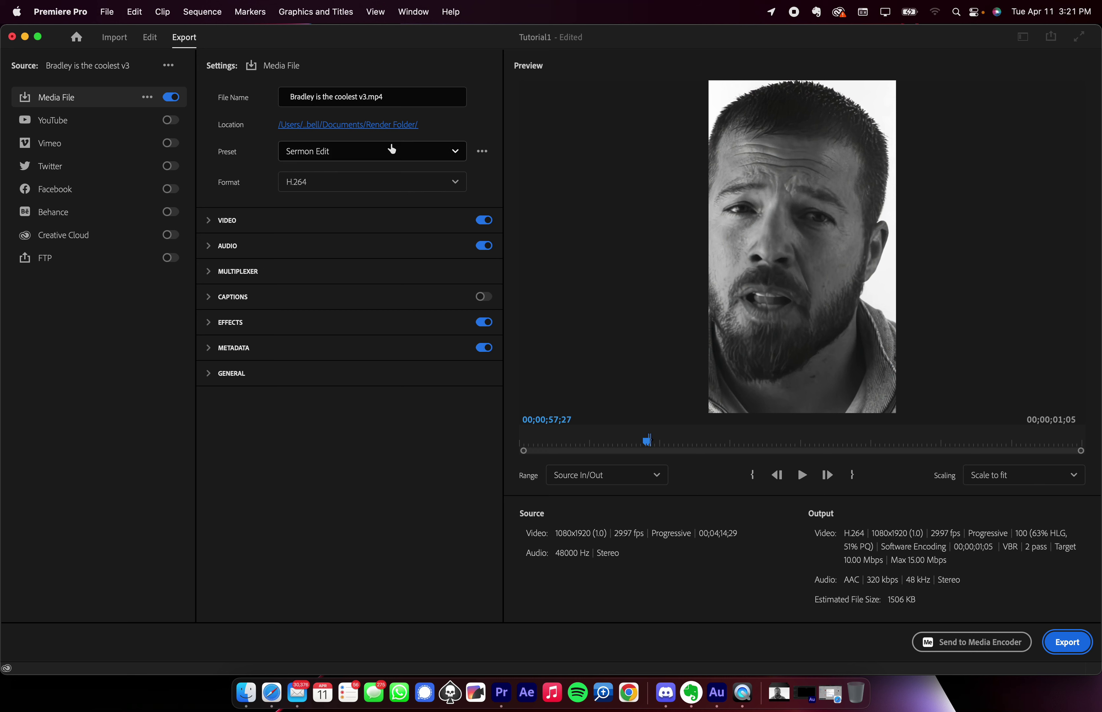
pyautogui.click(351, 150)
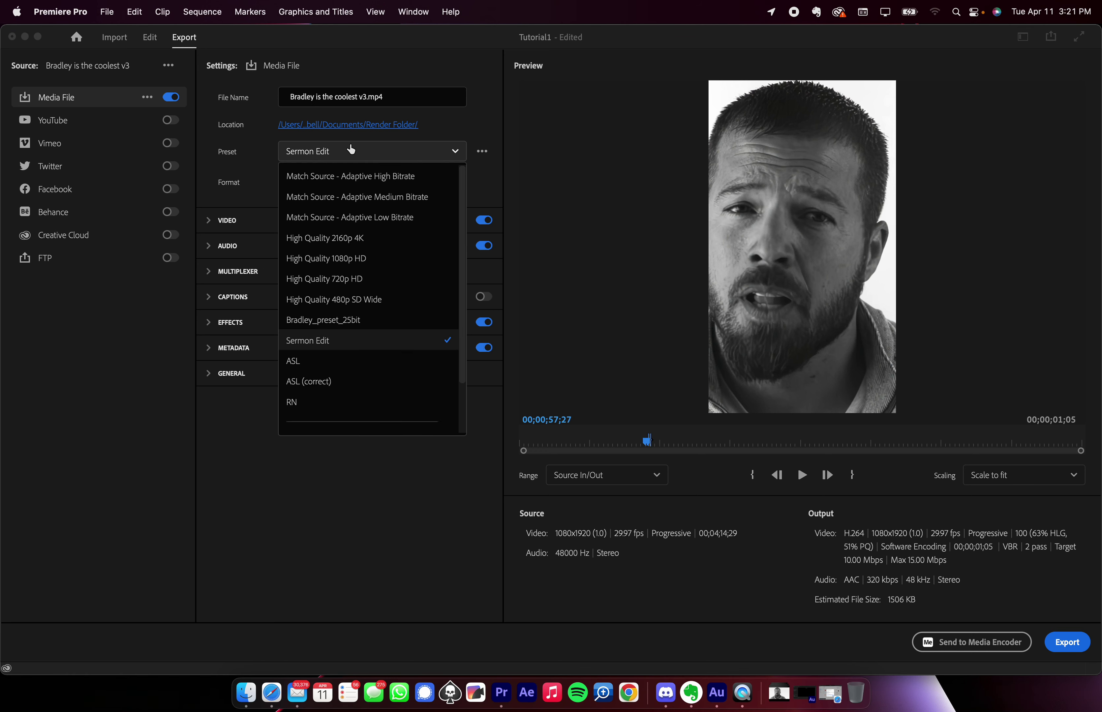
pyautogui.click(324, 177)
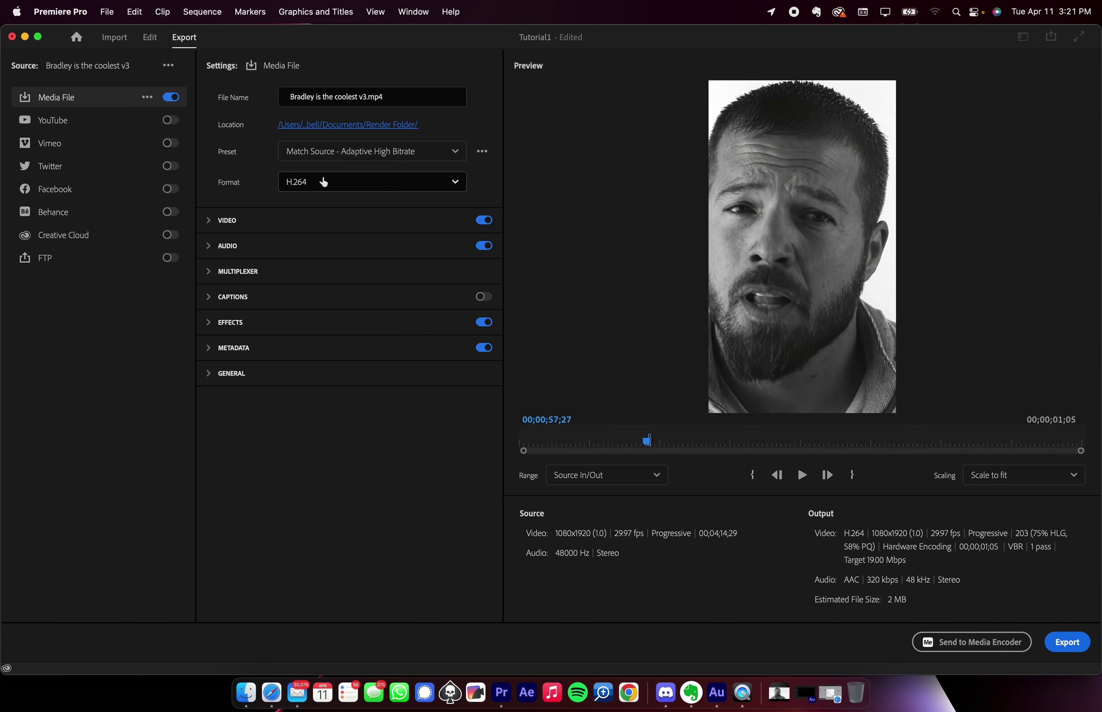
# - Save Bradley is the coolest v3.mp4 to Documents > Render Folder
pyautogui.click(399, 128)
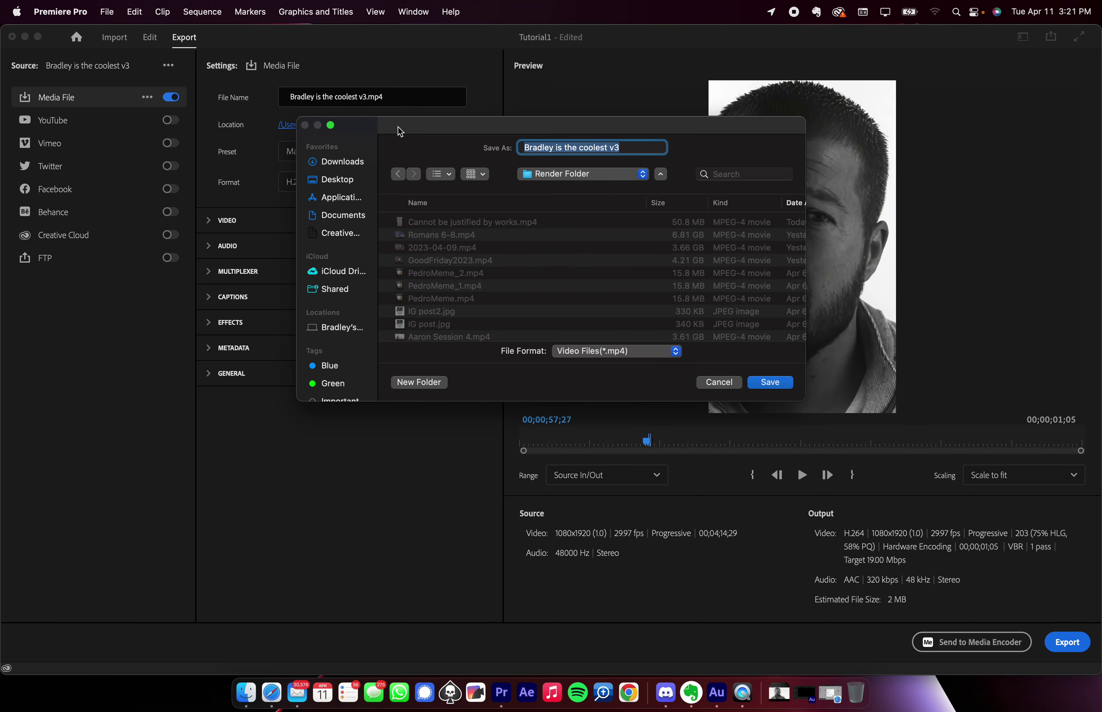
pyautogui.click(336, 160)
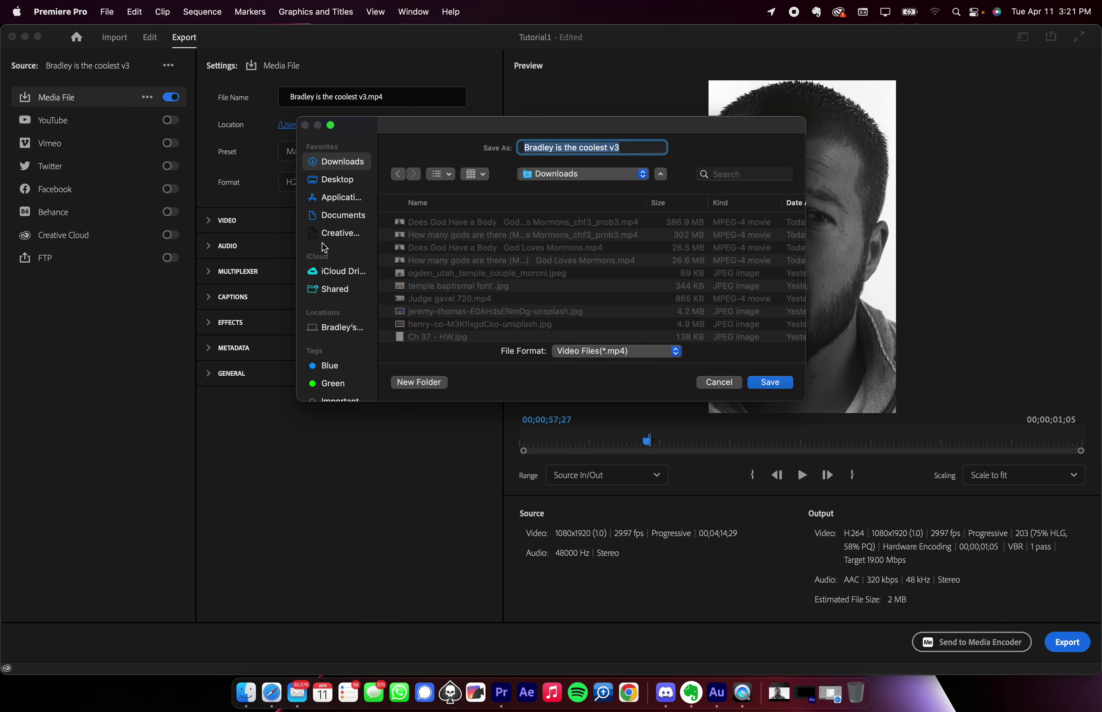
pyautogui.click(327, 224)
pyautogui.scroll(-5, 440, 301)
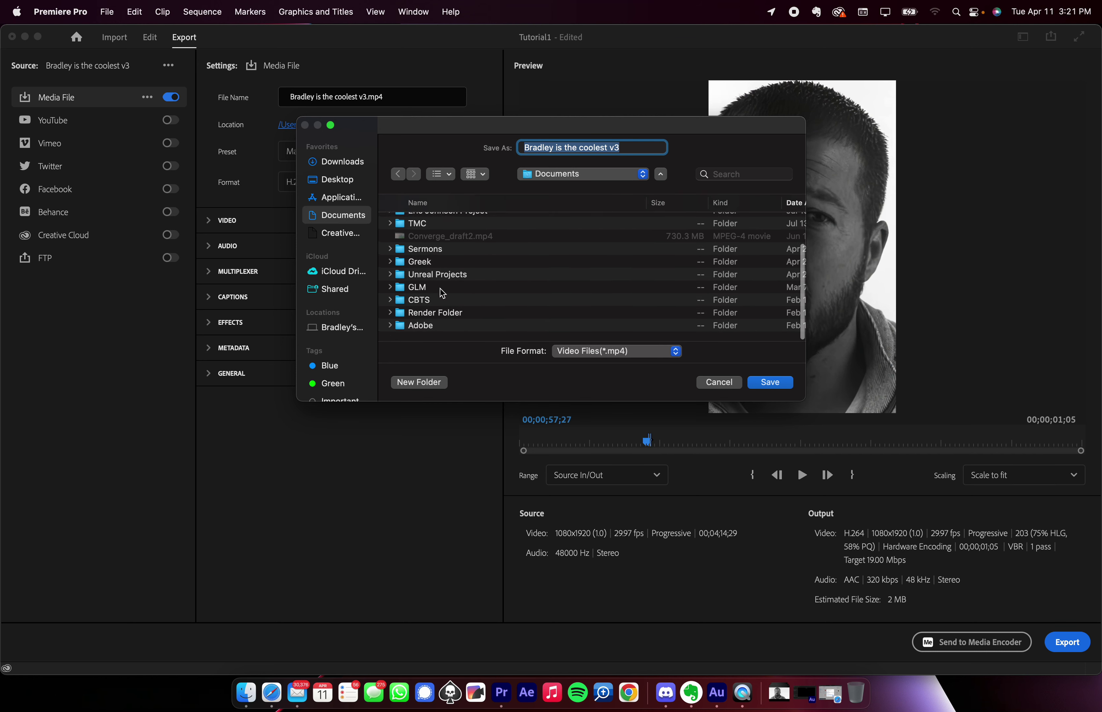
pyautogui.doubleClick(447, 317)
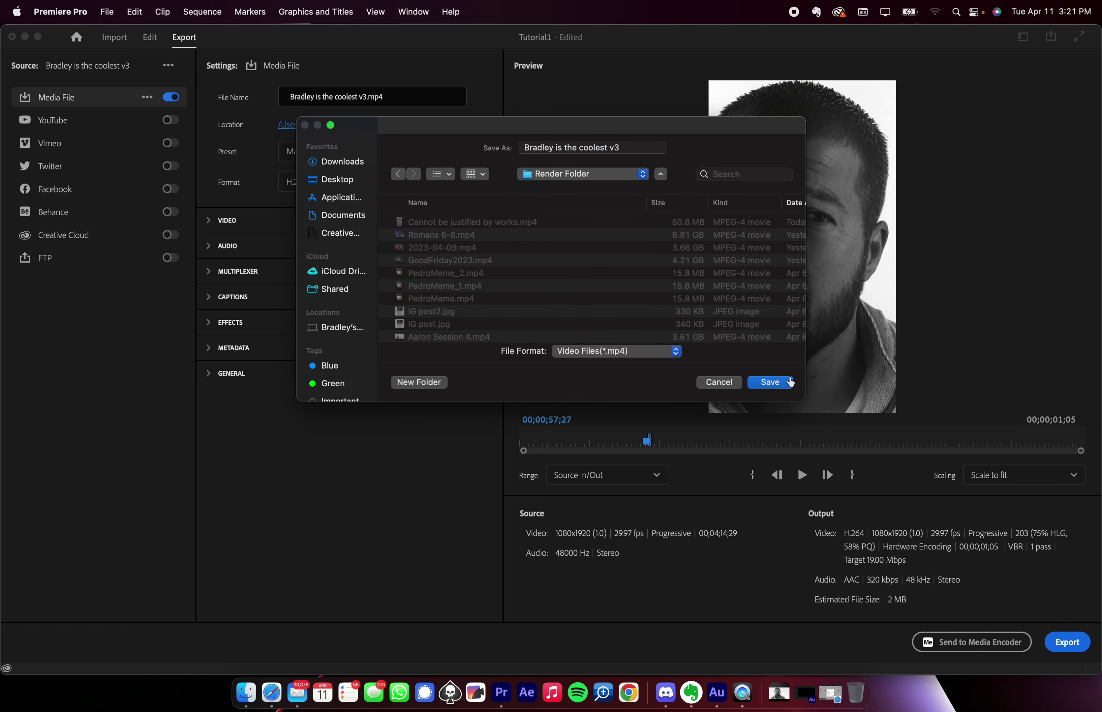
pyautogui.click(771, 382)
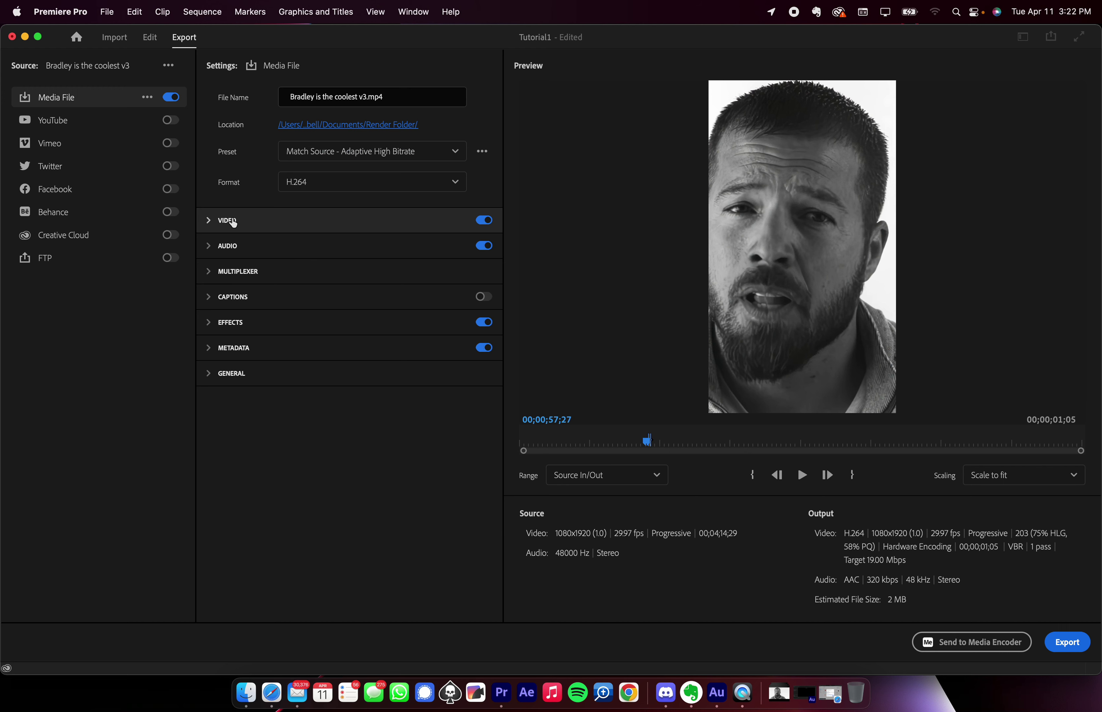
# - Unlock Frame Rate and Field Order in Video settings, keeping Progressive field order
pyautogui.click(213, 224)
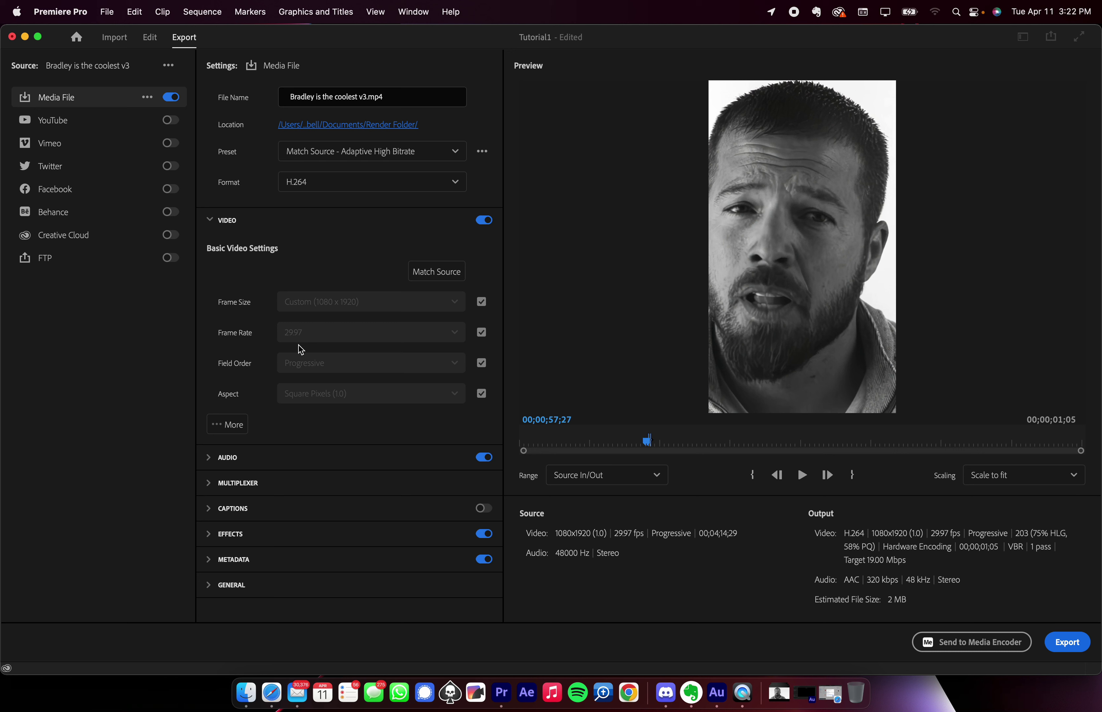
pyautogui.click(483, 336)
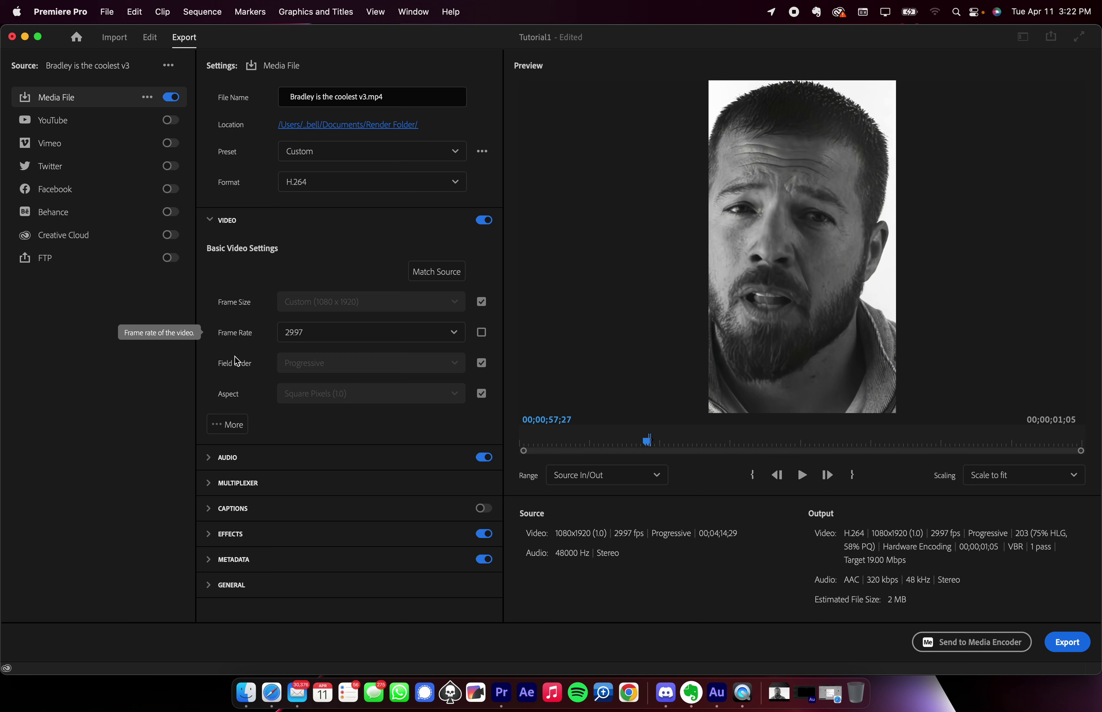
pyautogui.click(481, 364)
pyautogui.click(324, 363)
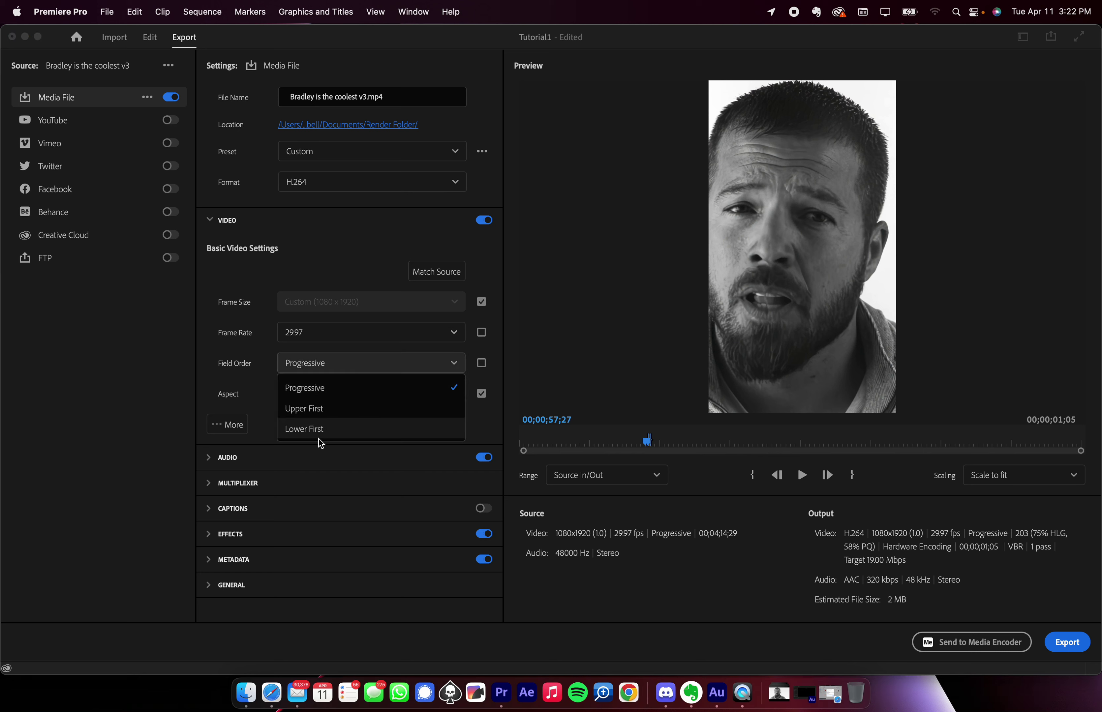
pyautogui.click(314, 389)
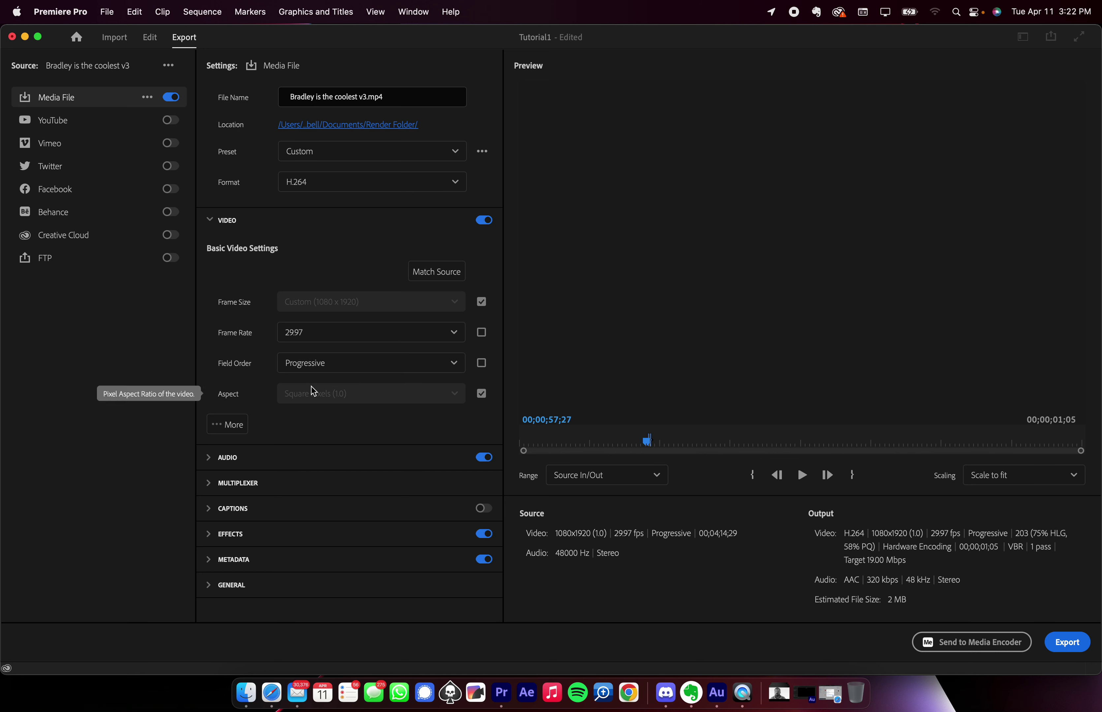
# - Keep the encoding level at 4.1, locked back to match source
pyautogui.click(249, 421)
pyautogui.scroll(-2, 377, 435)
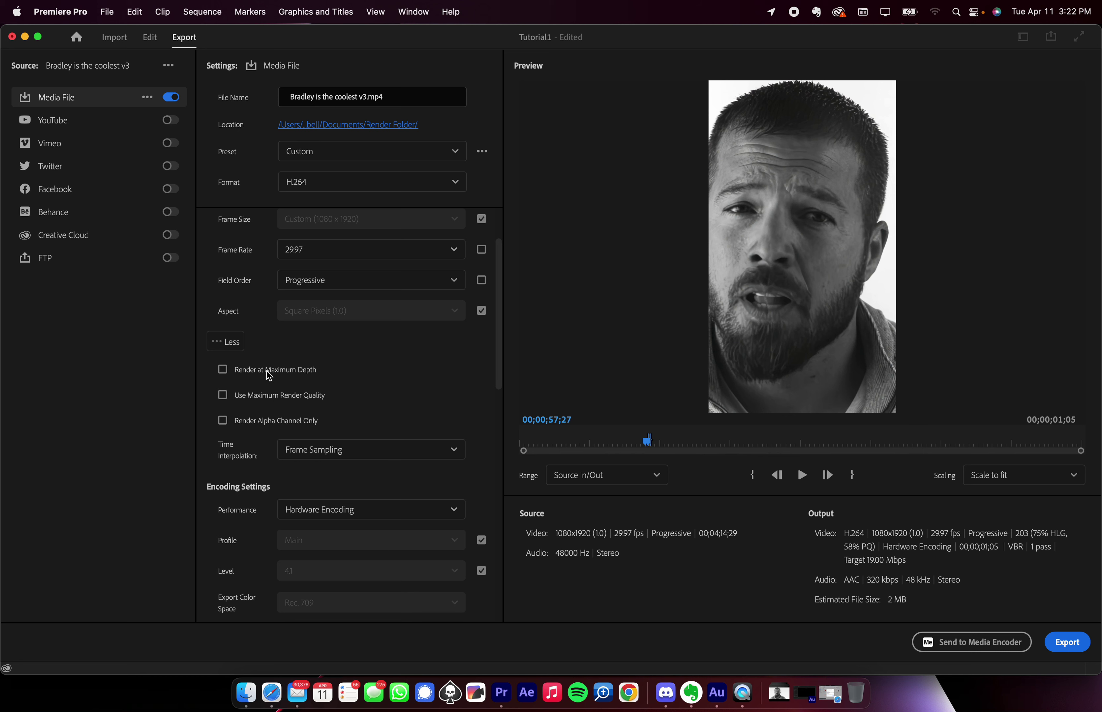
pyautogui.scroll(-6, 401, 392)
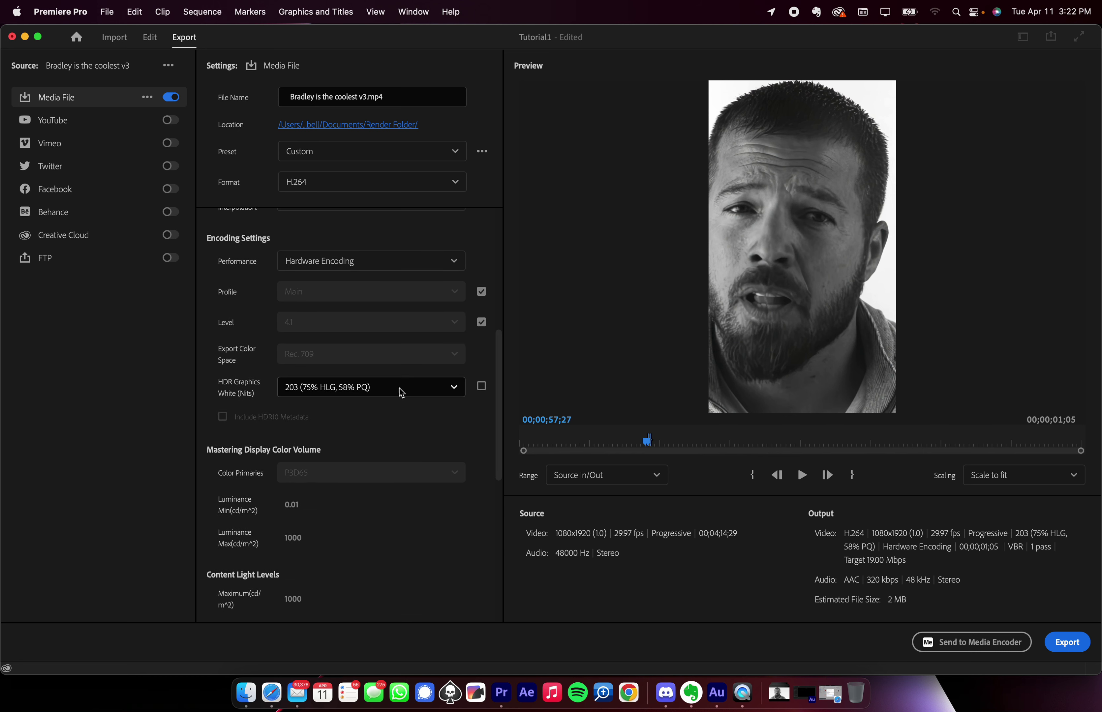
pyautogui.click(482, 322)
pyautogui.click(406, 327)
pyautogui.click(404, 330)
pyautogui.click(481, 322)
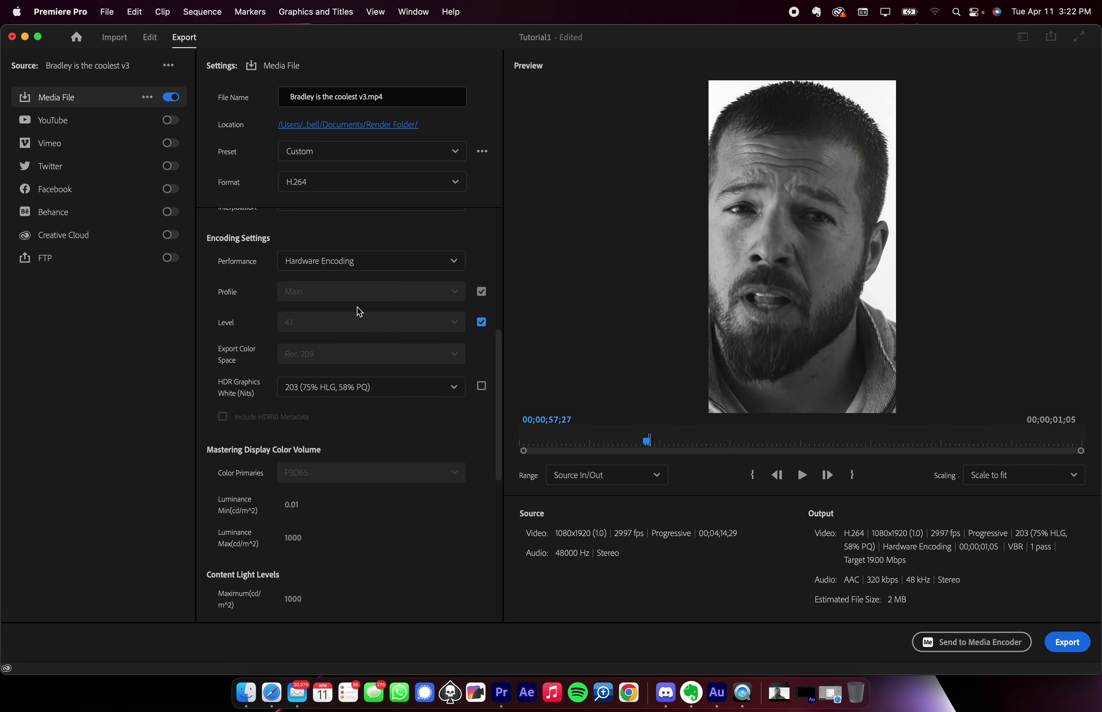
# - Set bitrate encoding to VBR, 2 pass with 12 Mbps target and 20 Mbps maximum
pyautogui.scroll(-9, 360, 312)
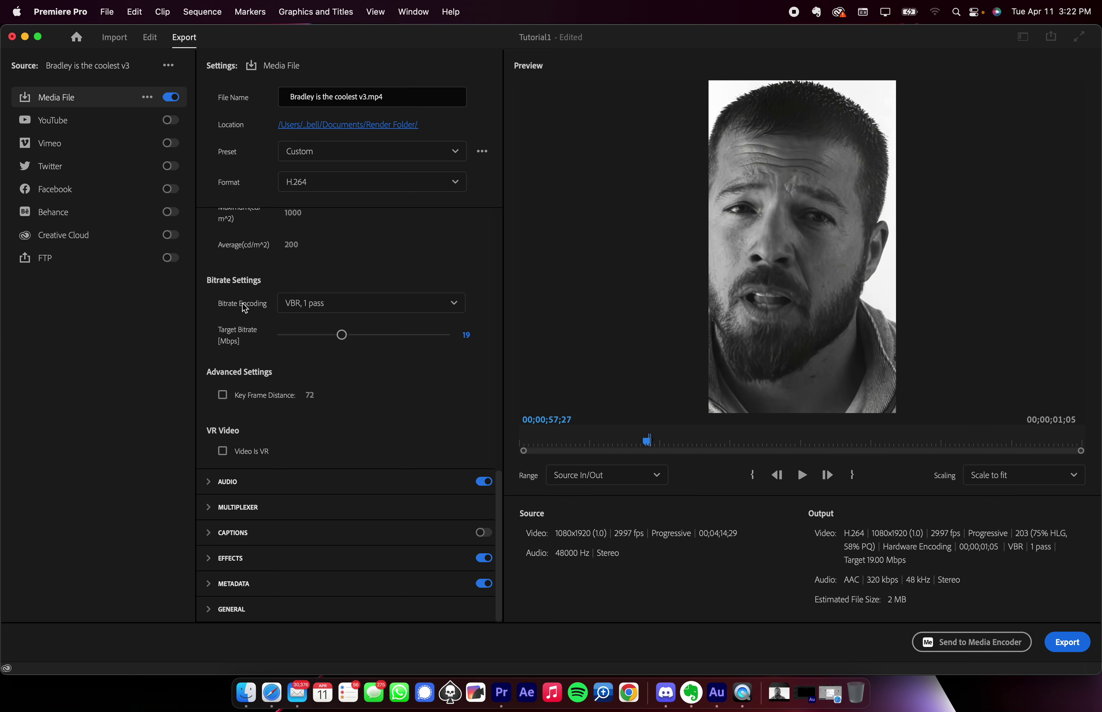
pyautogui.click(304, 304)
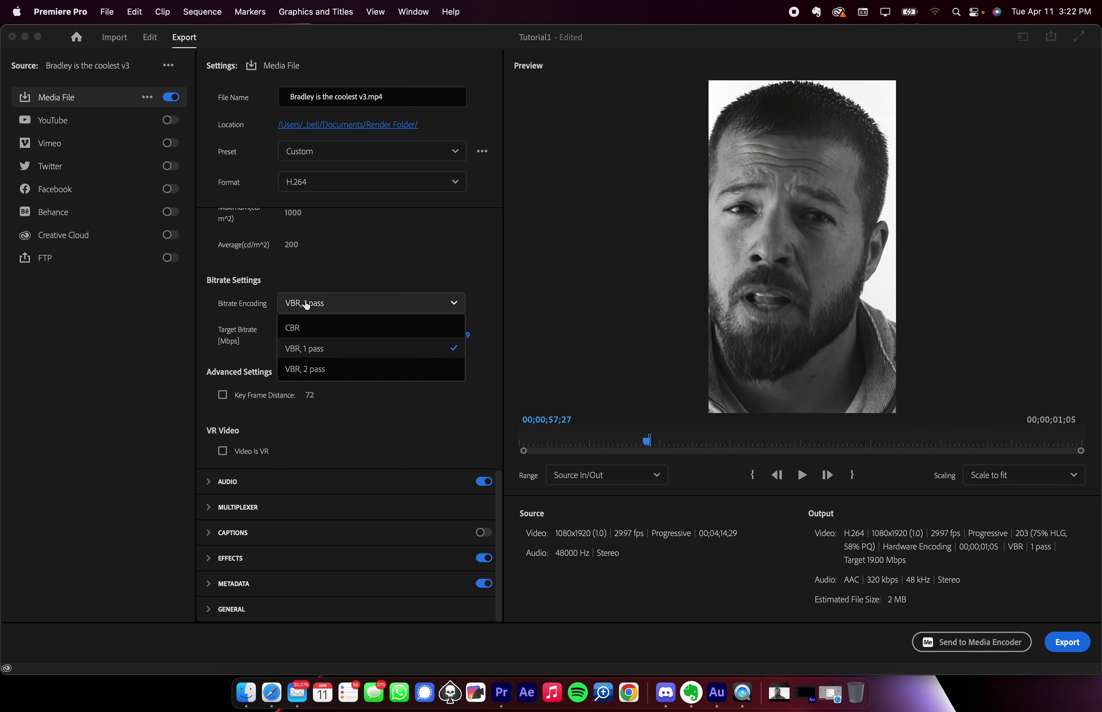
pyautogui.click(317, 370)
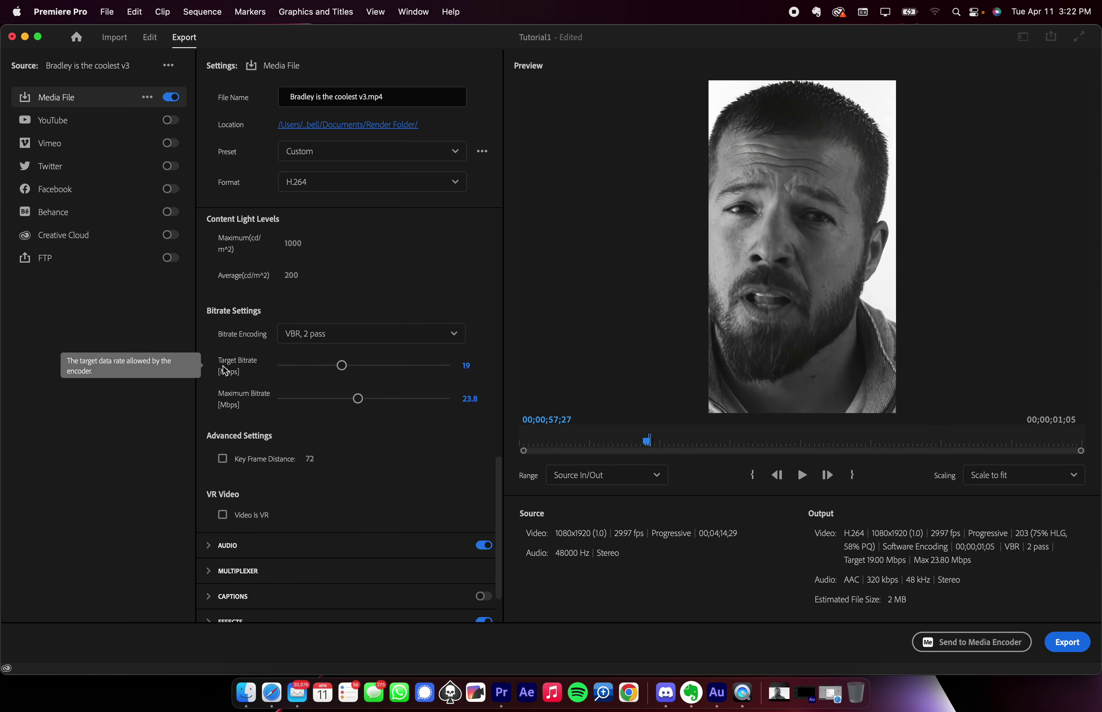
pyautogui.click(467, 365)
pyautogui.write('12')
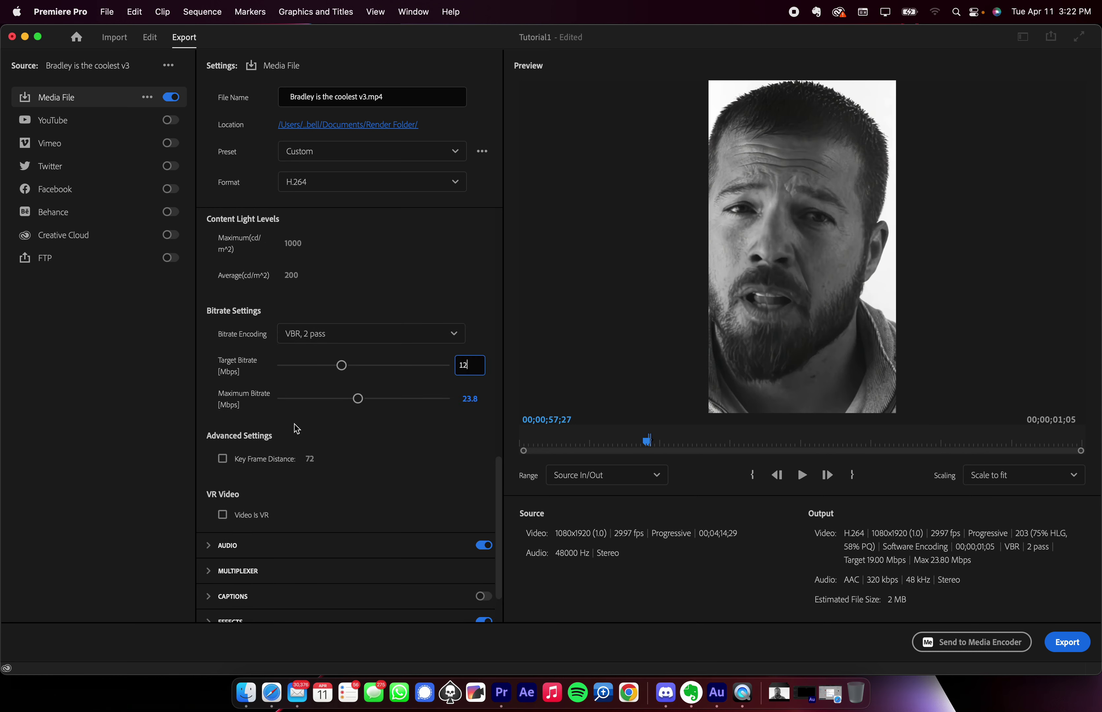
pyautogui.click(470, 400)
pyautogui.write('20')
pyautogui.click(278, 414)
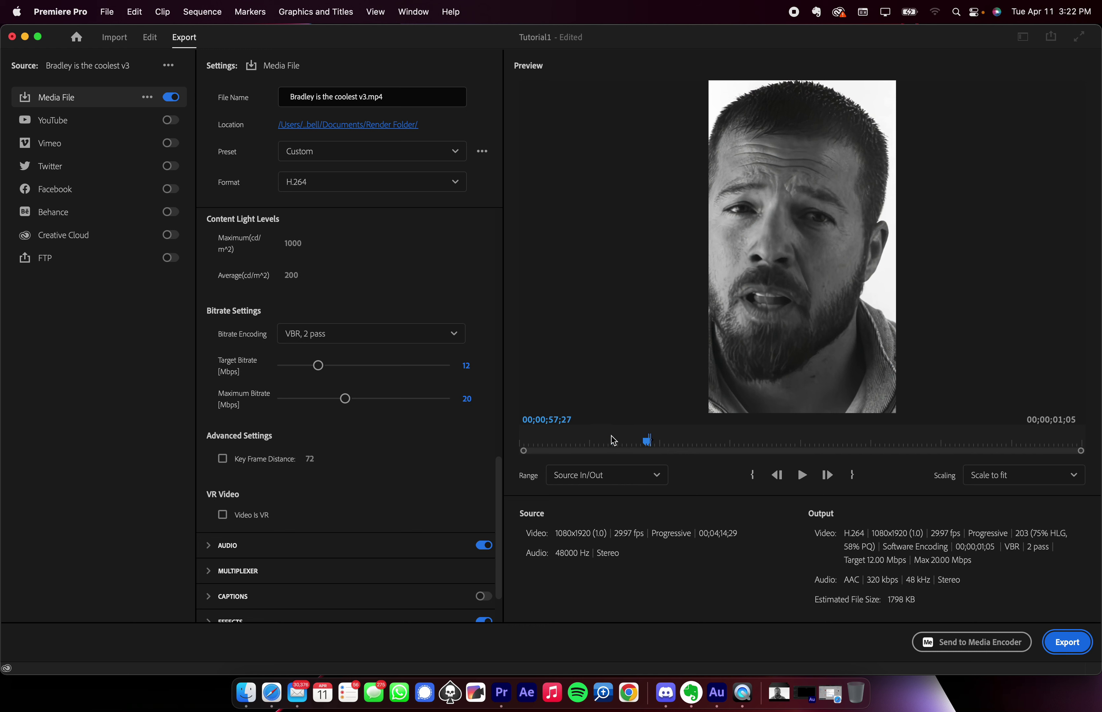
# - Check a later frame in the export preview and return to the Edit workspace
pyautogui.click(725, 444)
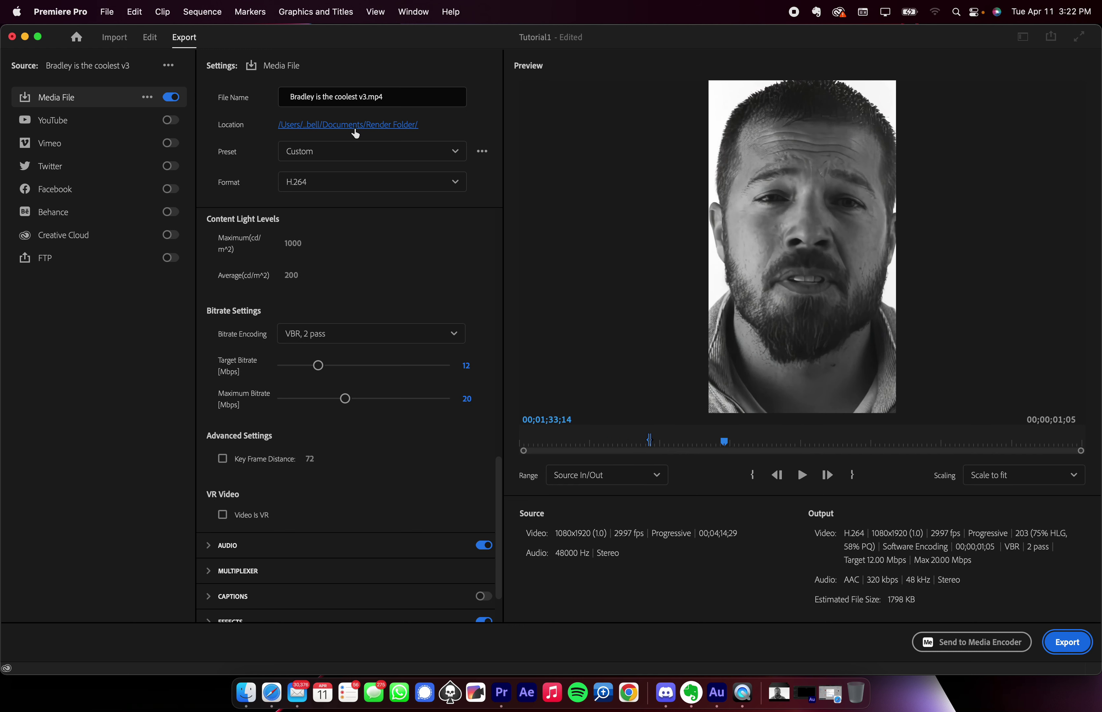
pyautogui.scroll(10, 319, 309)
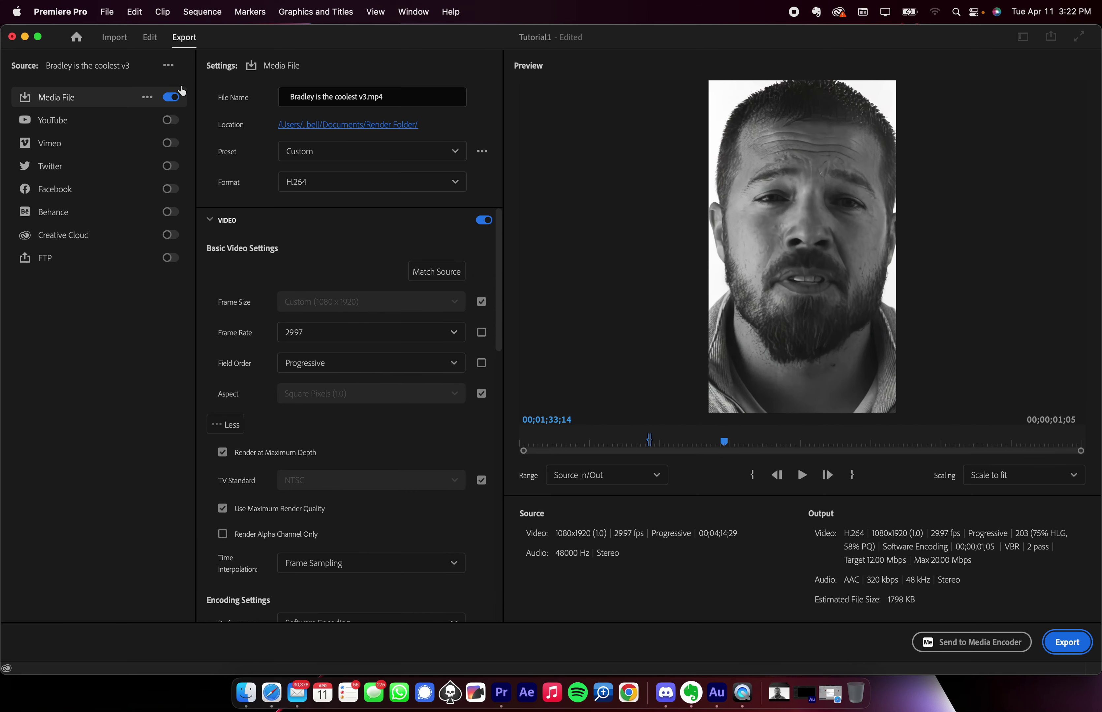
pyautogui.click(150, 38)
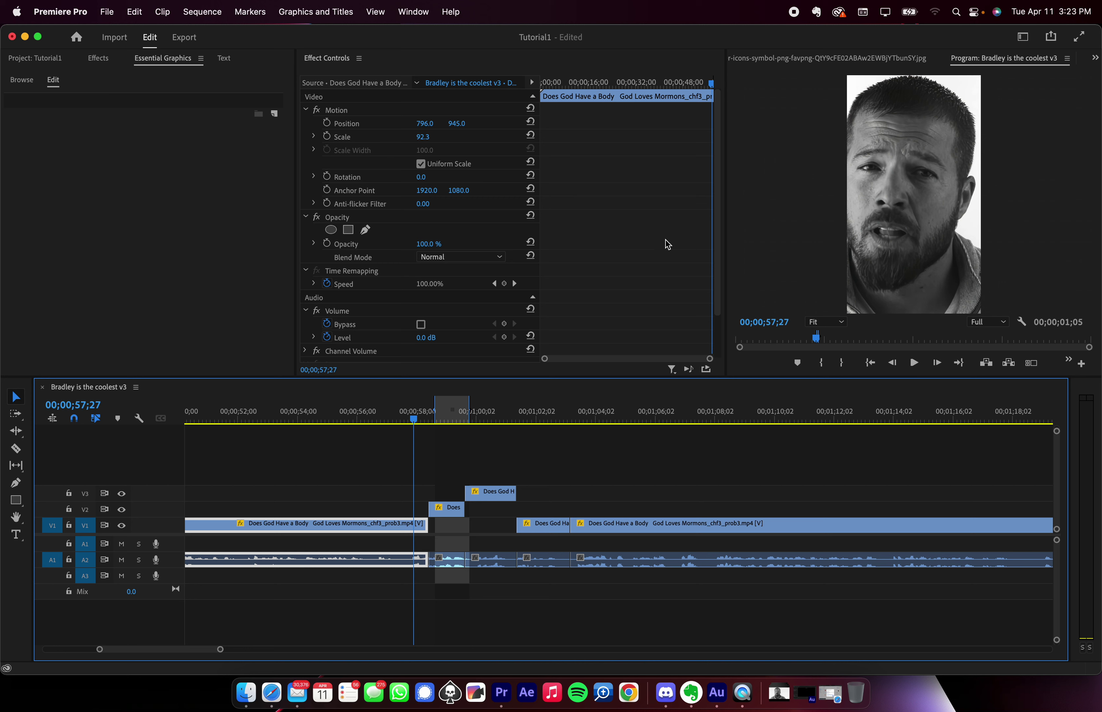
# - Show the project's media list and go back to the Selection tool from the Razor tool
pyautogui.scroll(-3, 442, 460)
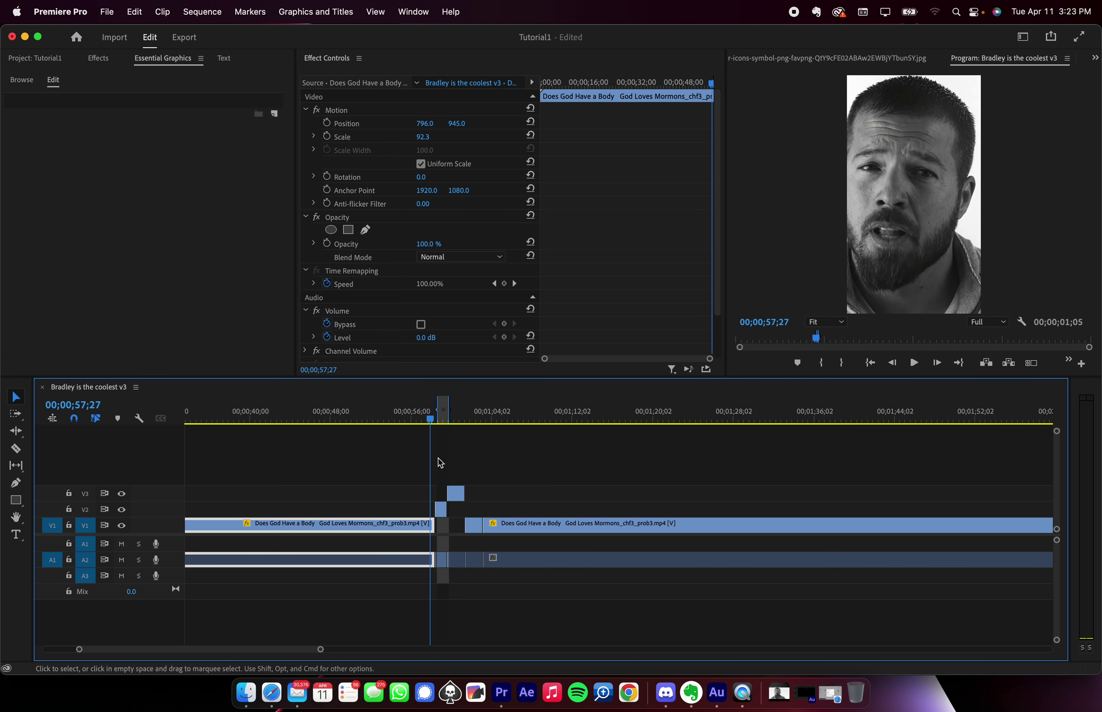
pyautogui.click(29, 62)
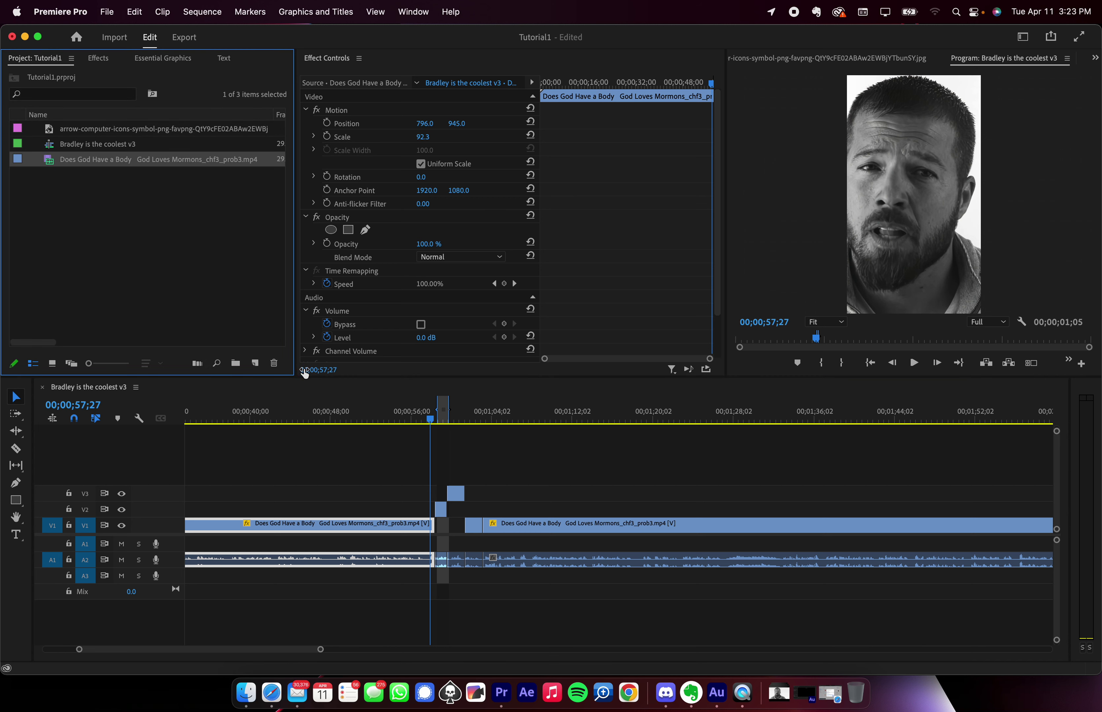
pyautogui.click(15, 448)
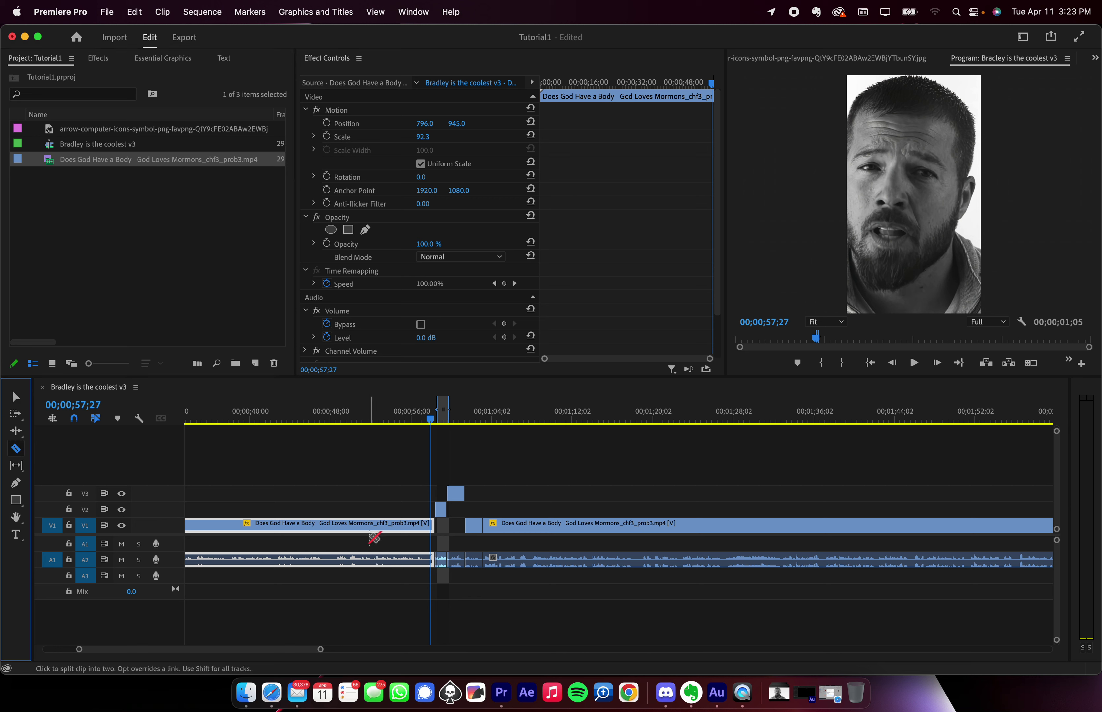
pyautogui.click(17, 397)
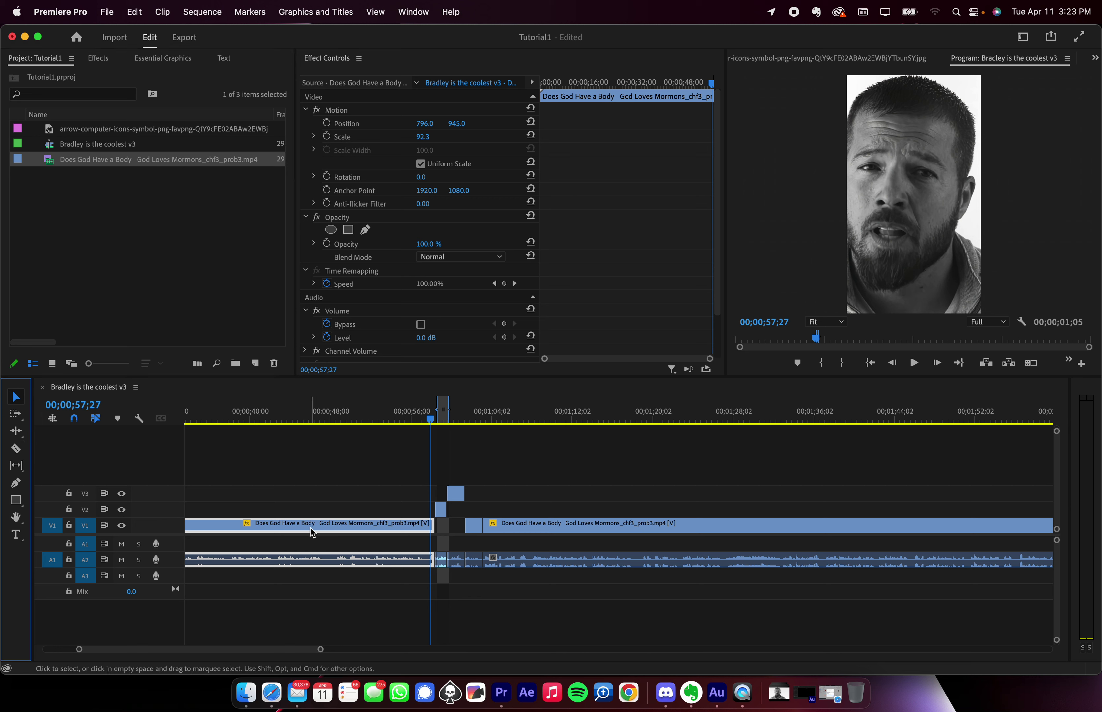
# - Drag the first interview clip later, audio onto new A4, and park the playhead at 00;00;53;01
pyautogui.click(273, 484)
pyautogui.moveTo(284, 563); pyautogui.dragTo(412, 609)
pyautogui.click(398, 494)
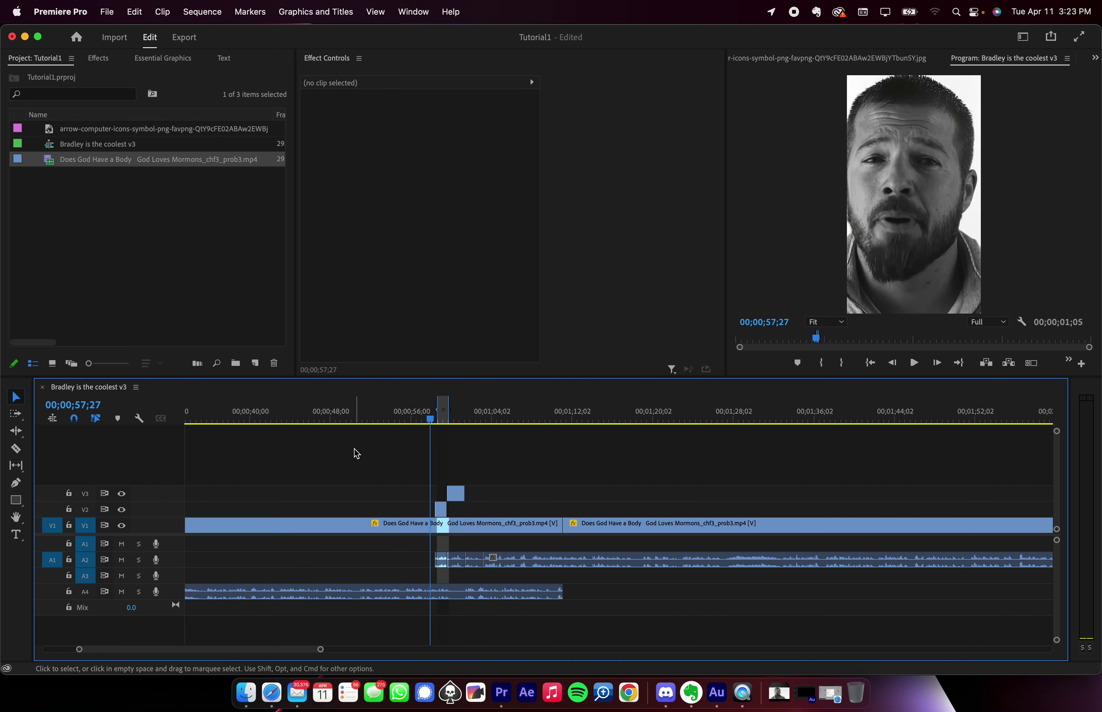
pyautogui.press('super+z')
pyautogui.click(382, 417)
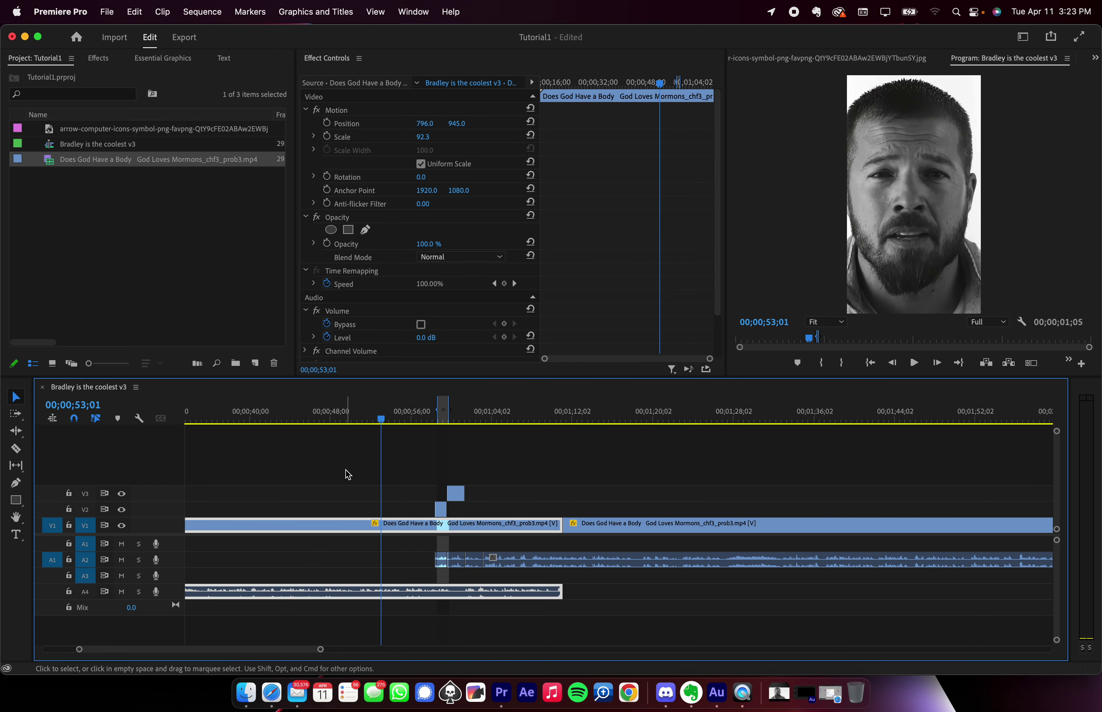
pyautogui.hscroll(-10, 345, 474)
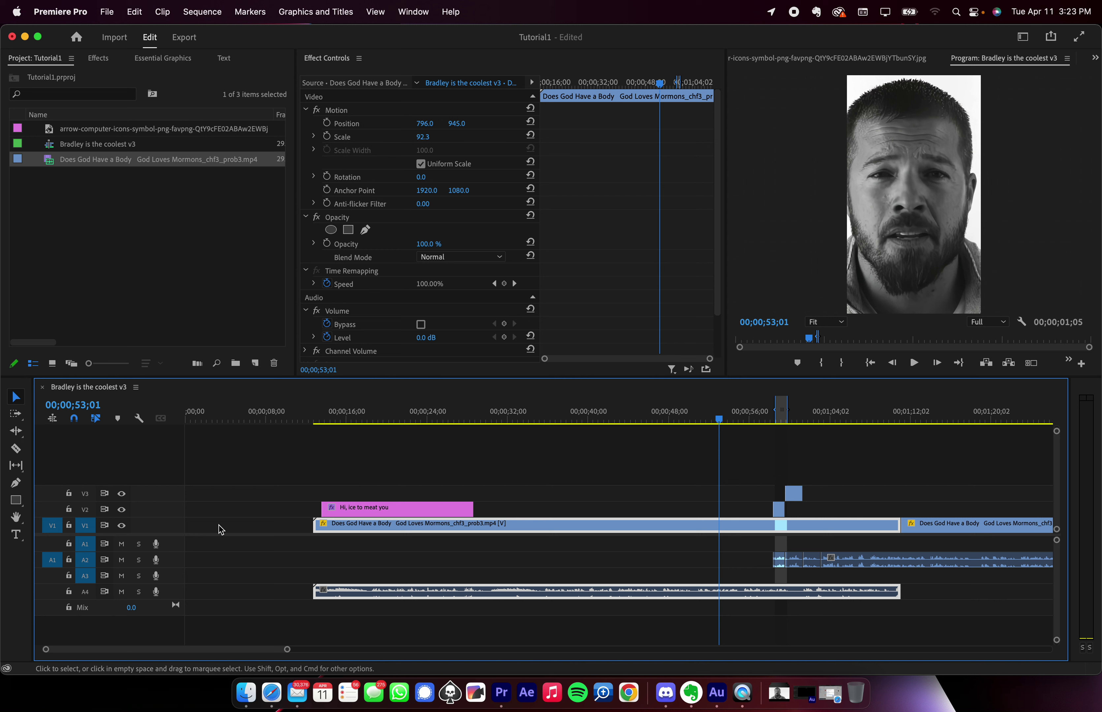